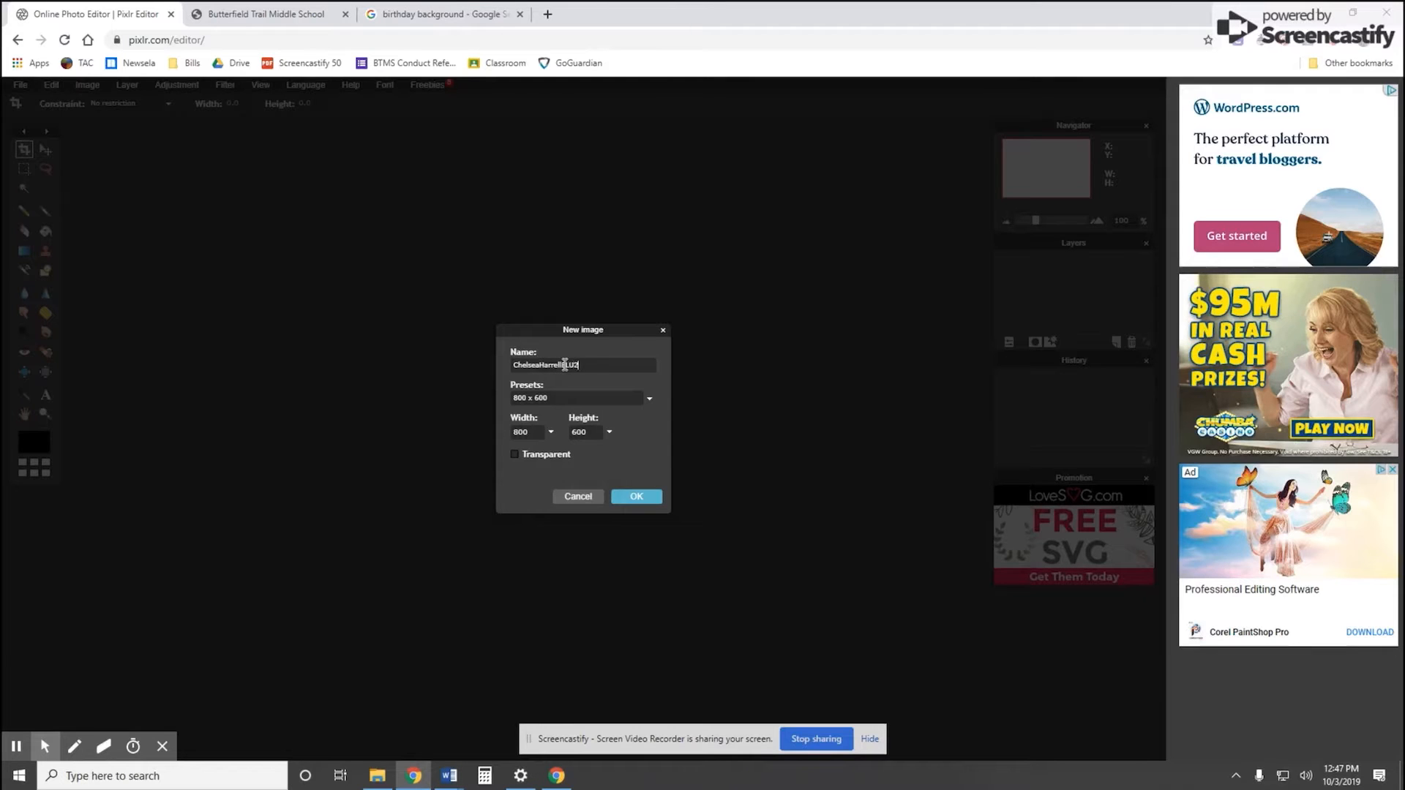
Create a blank 800 x 600 image whose name is the creator's full name followed by ELU2019
text(9)
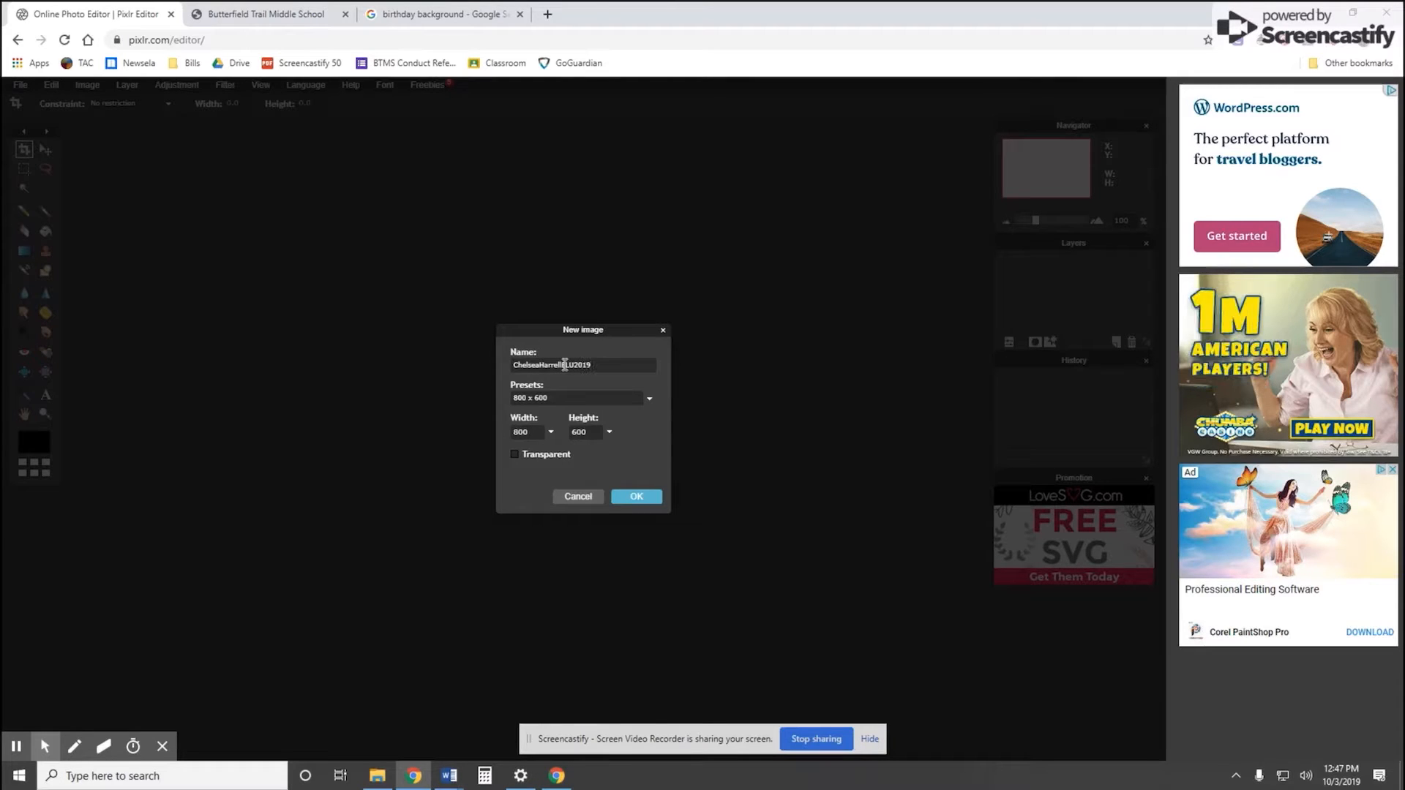
click(634, 498)
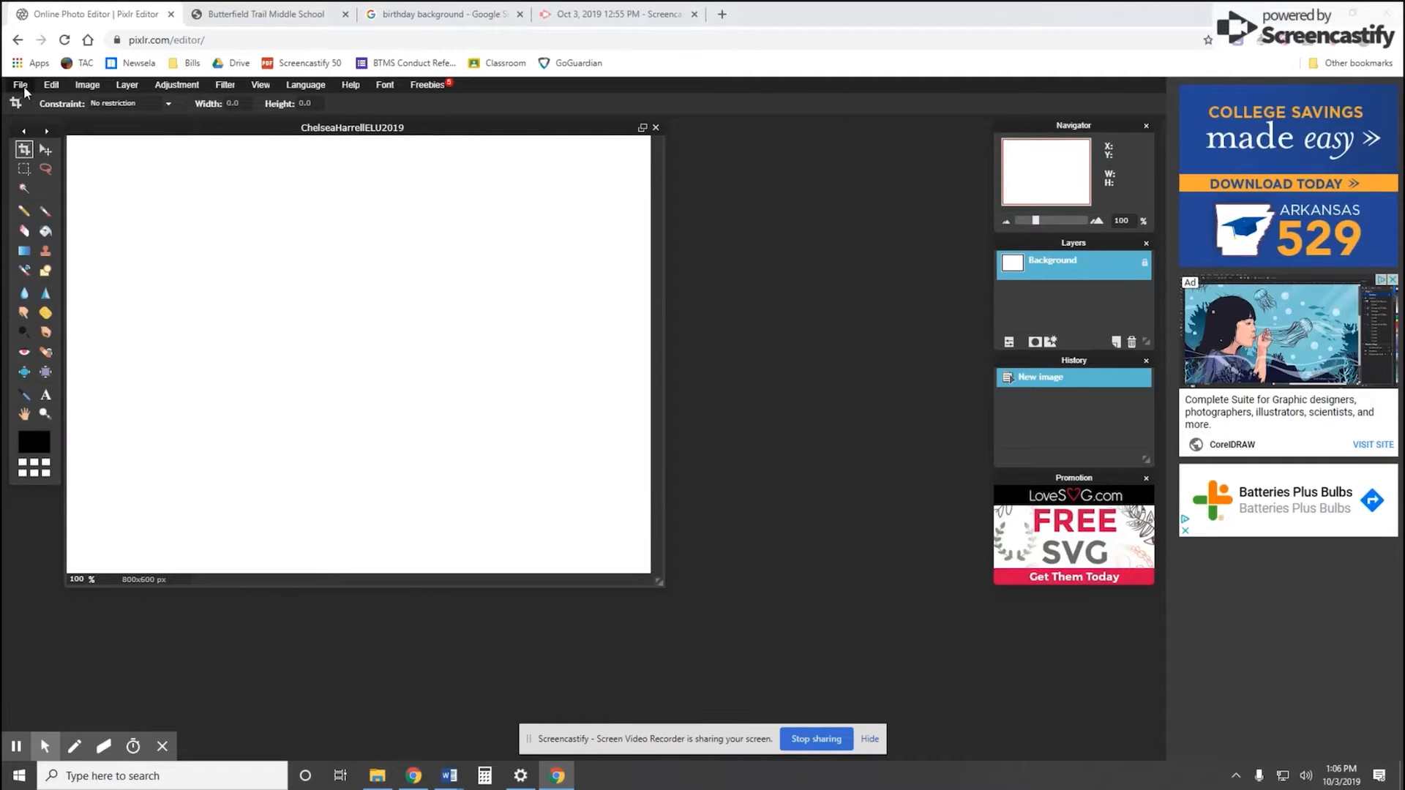
Save the blank image in the PXLR Demo folder in PXD (Layered Pixlr image) format, replacing the existing file
click(23, 86)
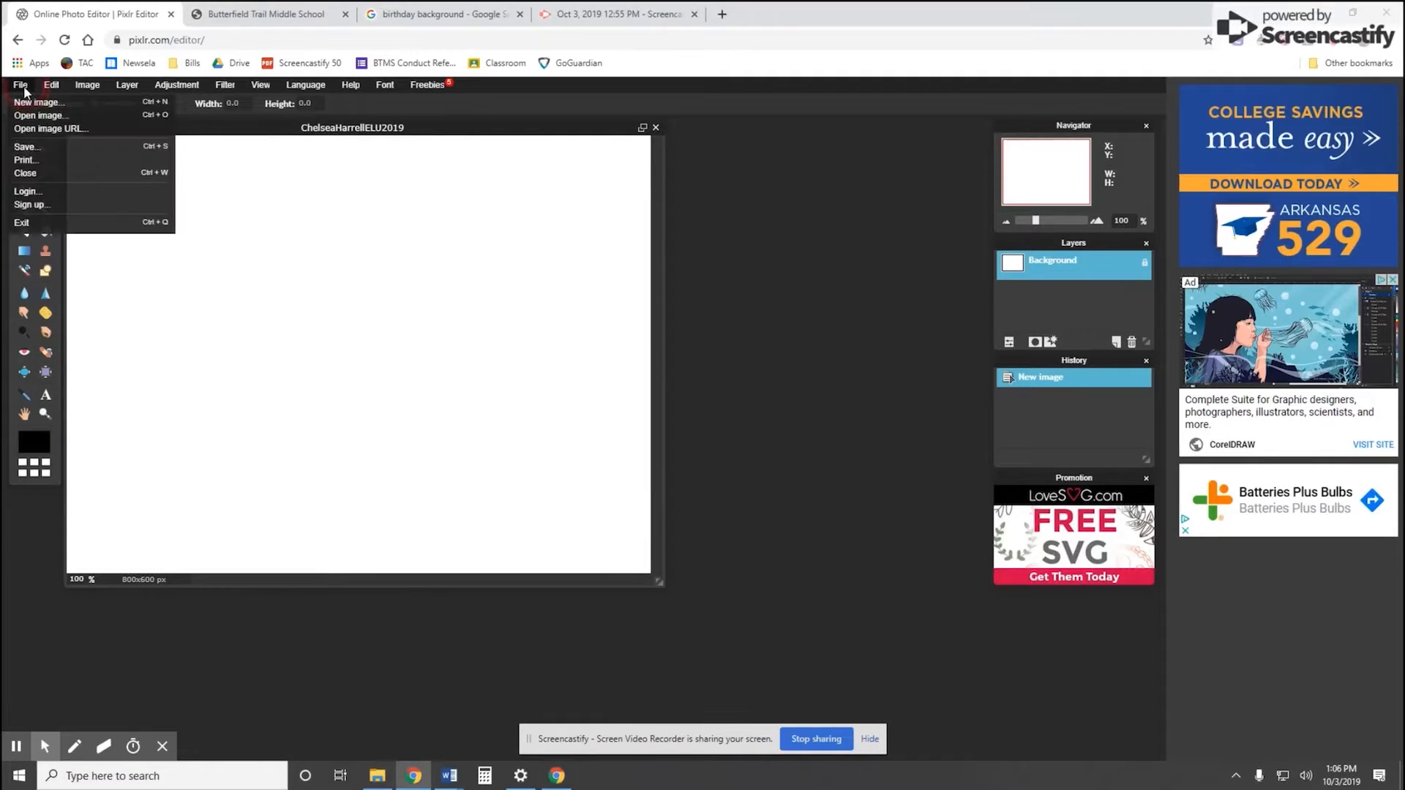
click(42, 150)
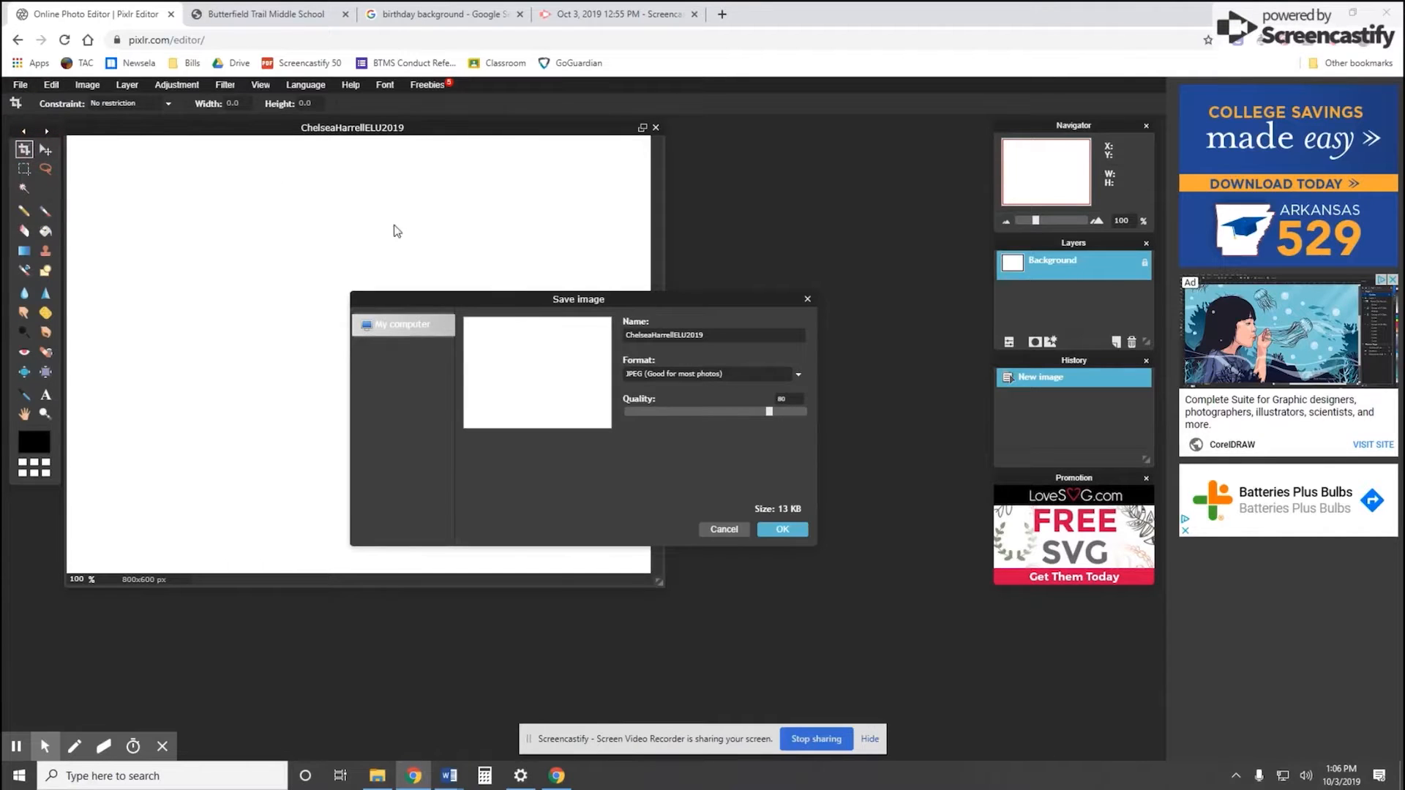
click(657, 374)
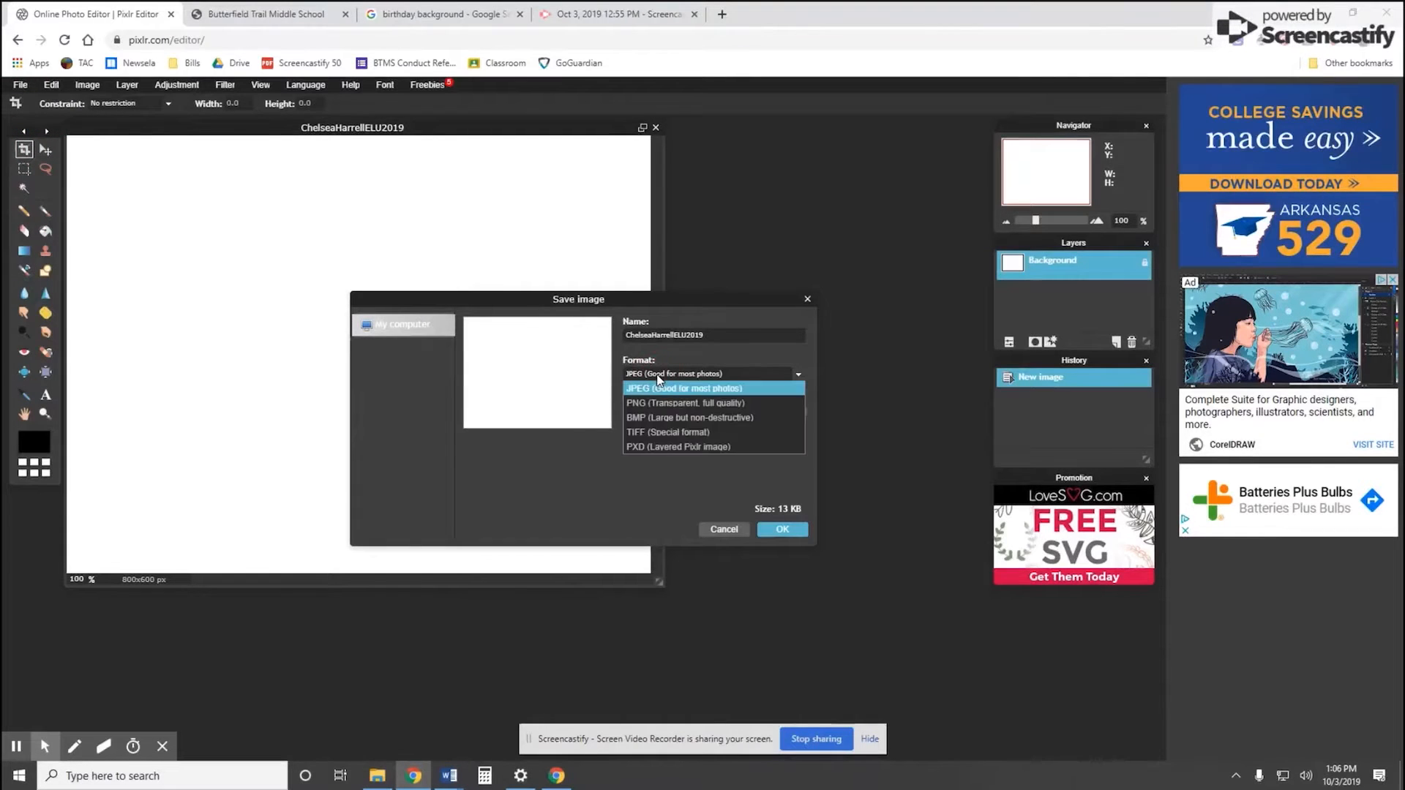
click(668, 448)
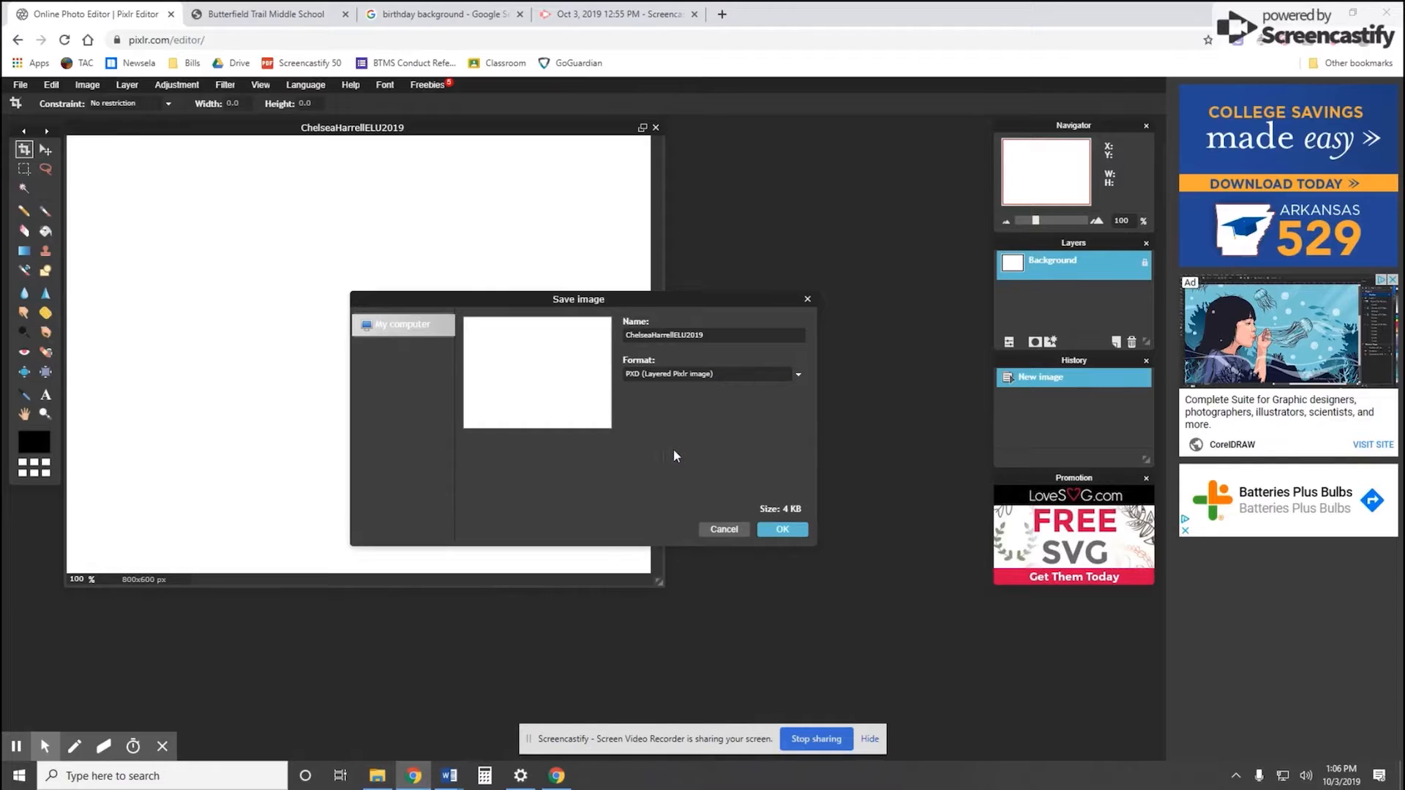
click(780, 529)
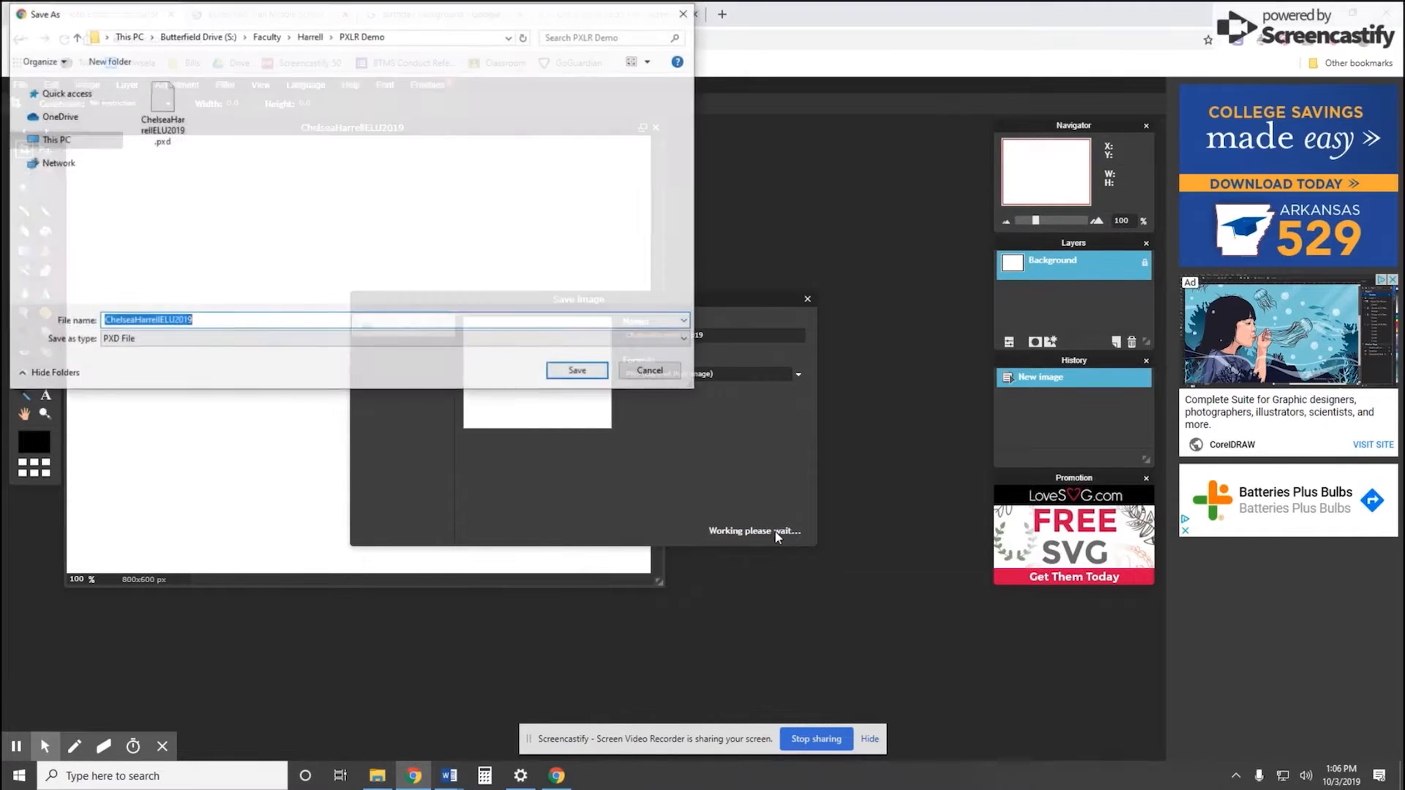
click(579, 373)
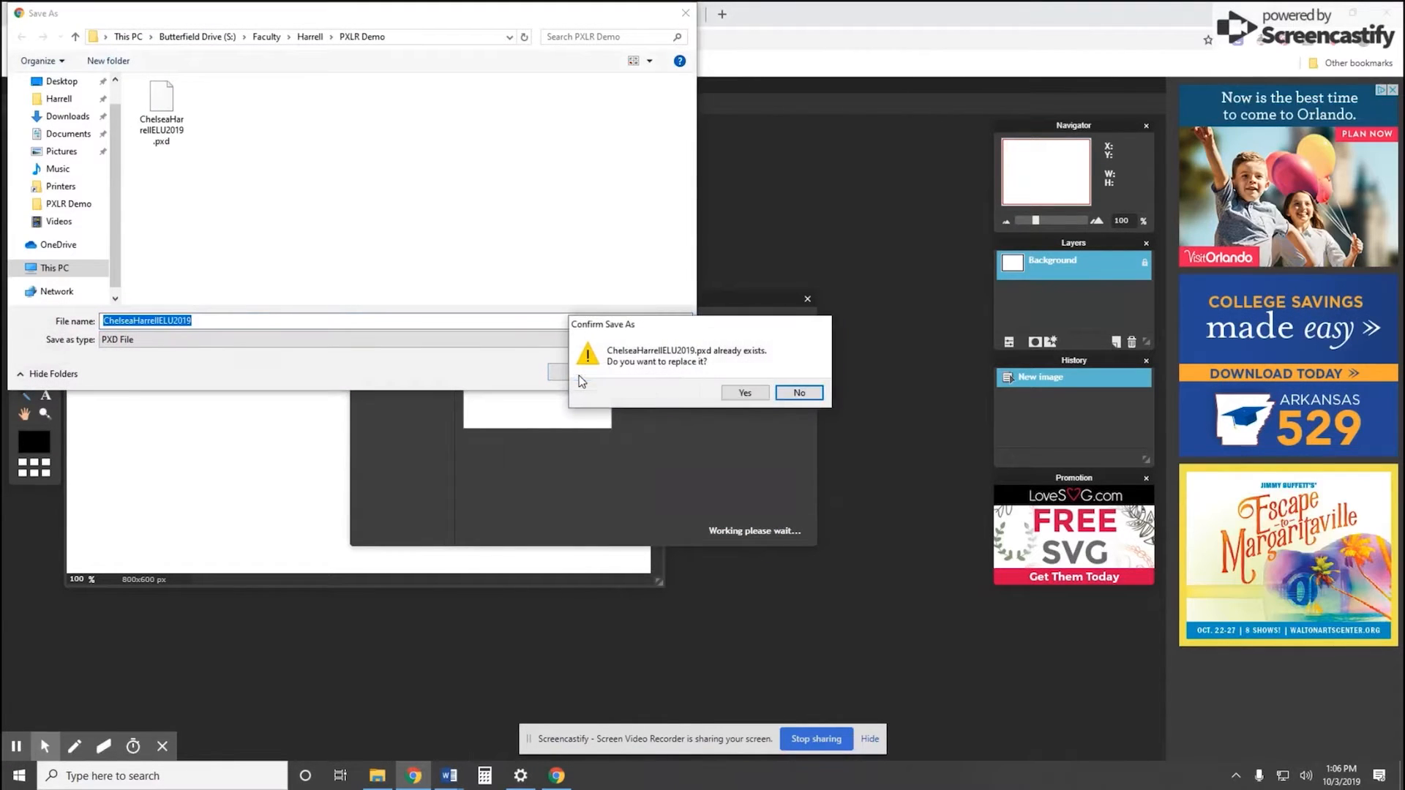
click(740, 395)
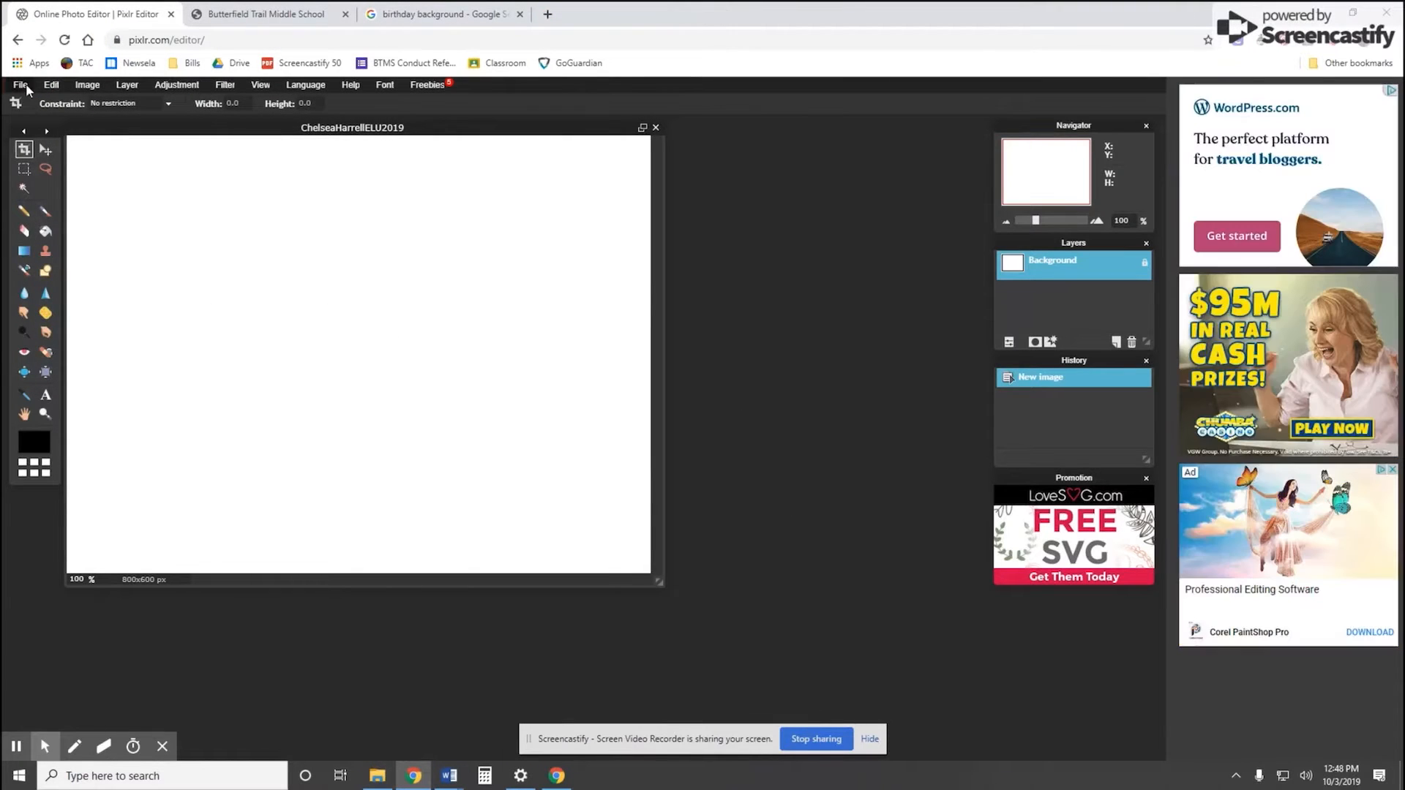
click(20, 84)
click(40, 117)
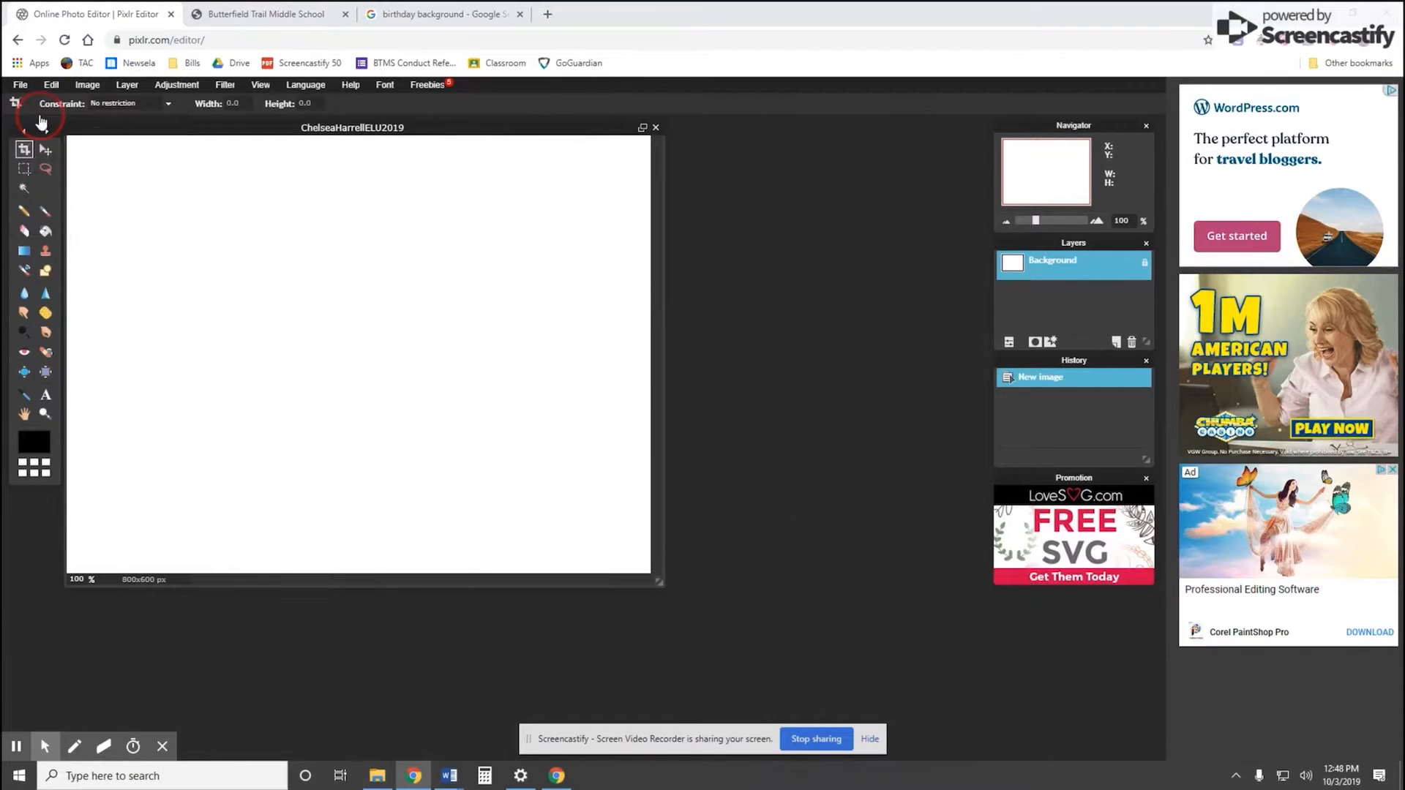
click(498, 110)
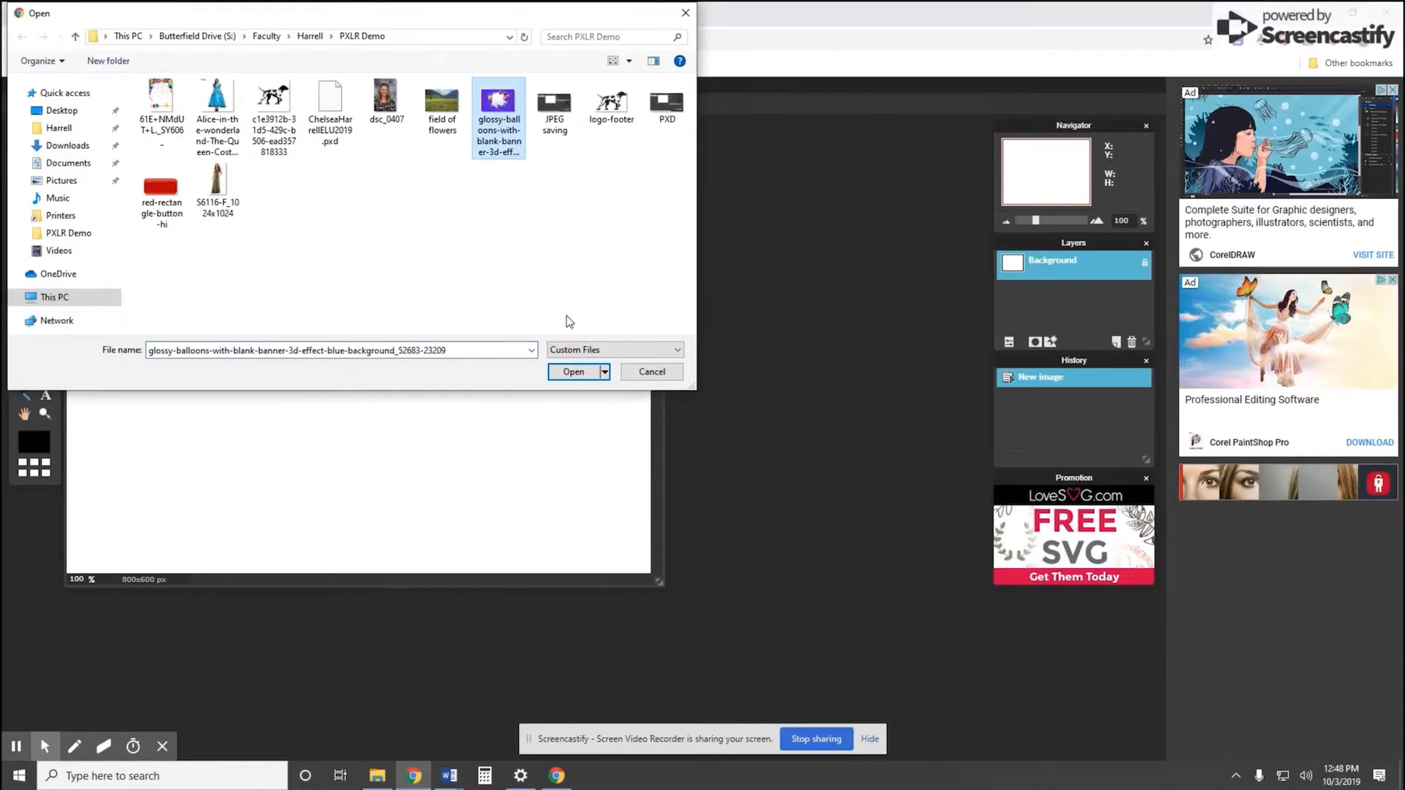
click(574, 372)
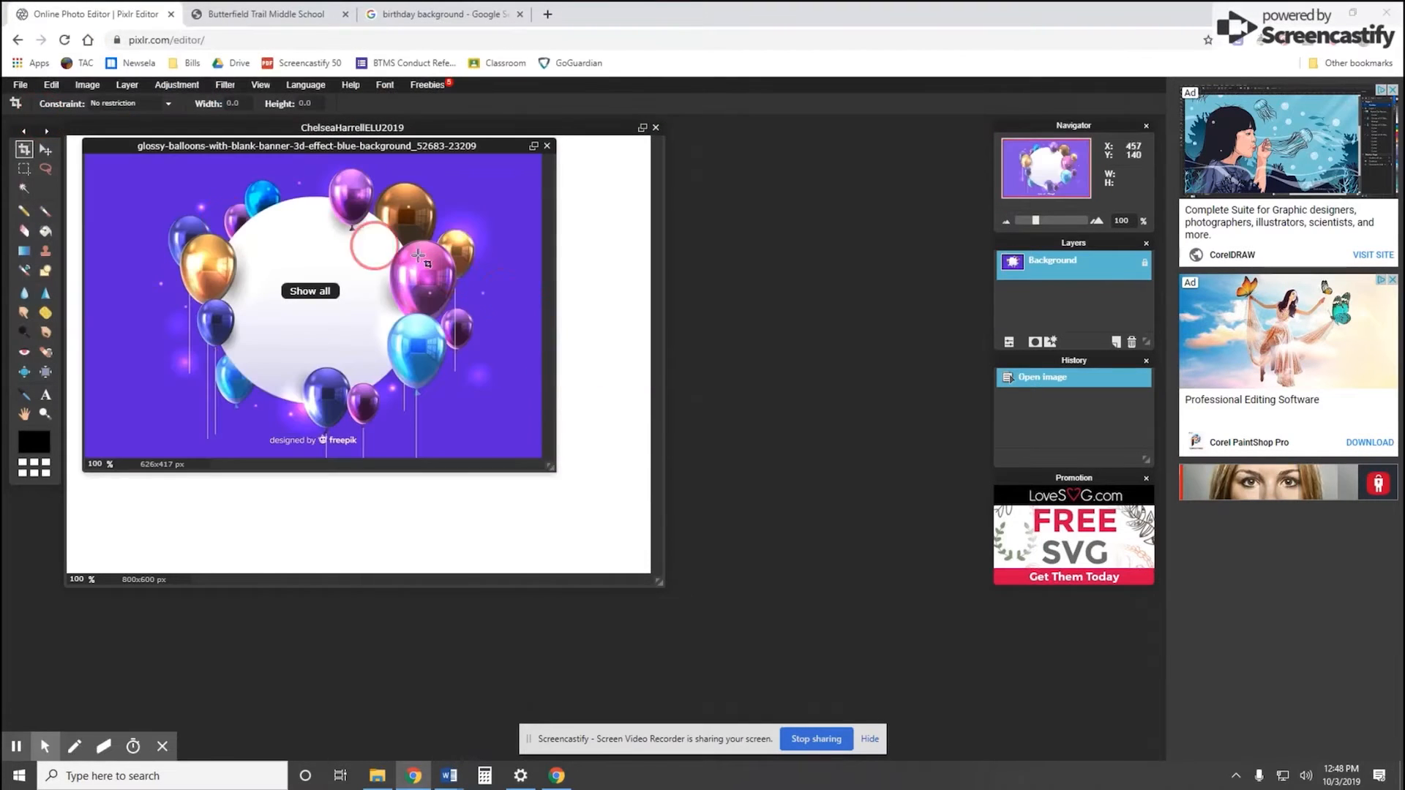
Select nearly the whole balloon picture with the Marquee tool and copy it into the blank 800 x 600 image as a new layer
click(28, 152)
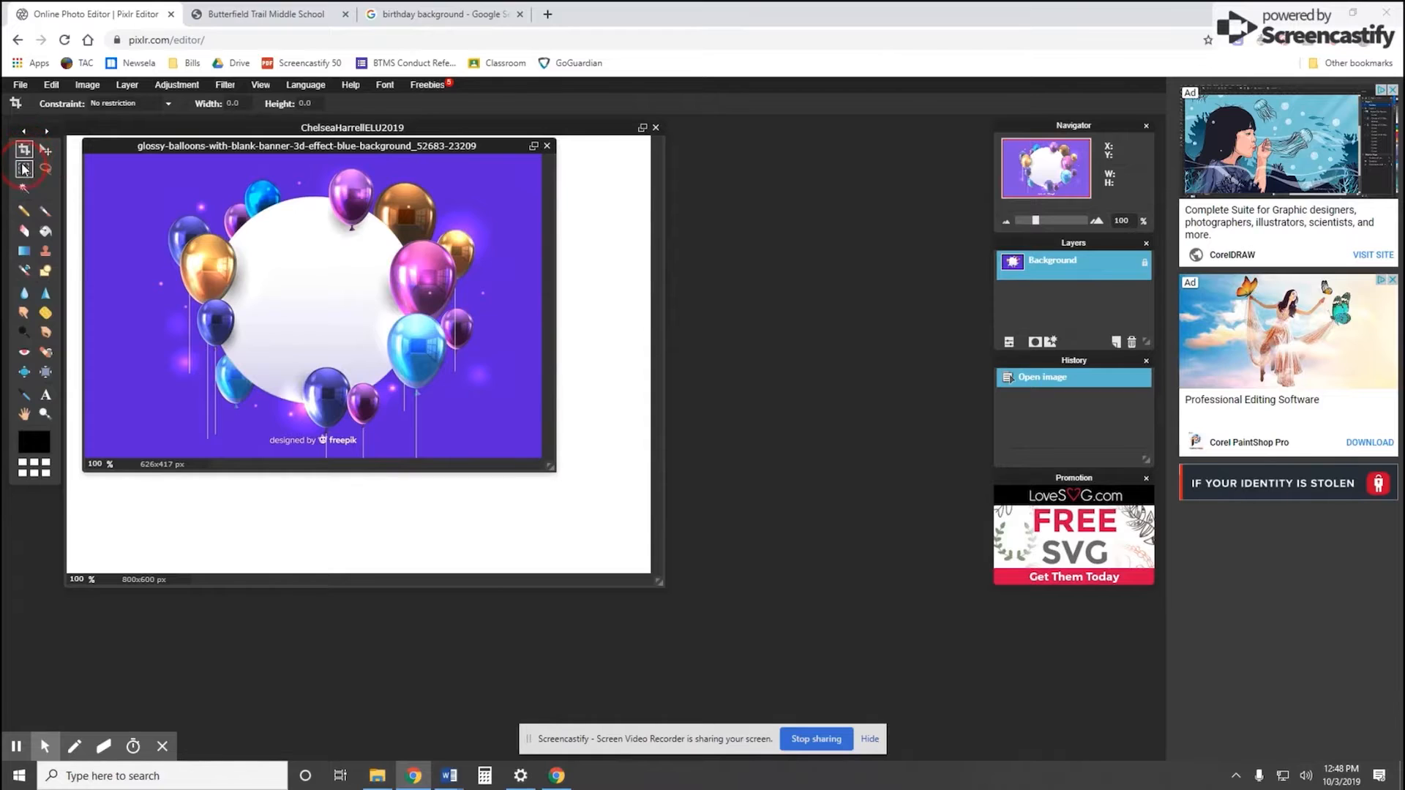
click(24, 168)
drag(86, 156, 540, 461)
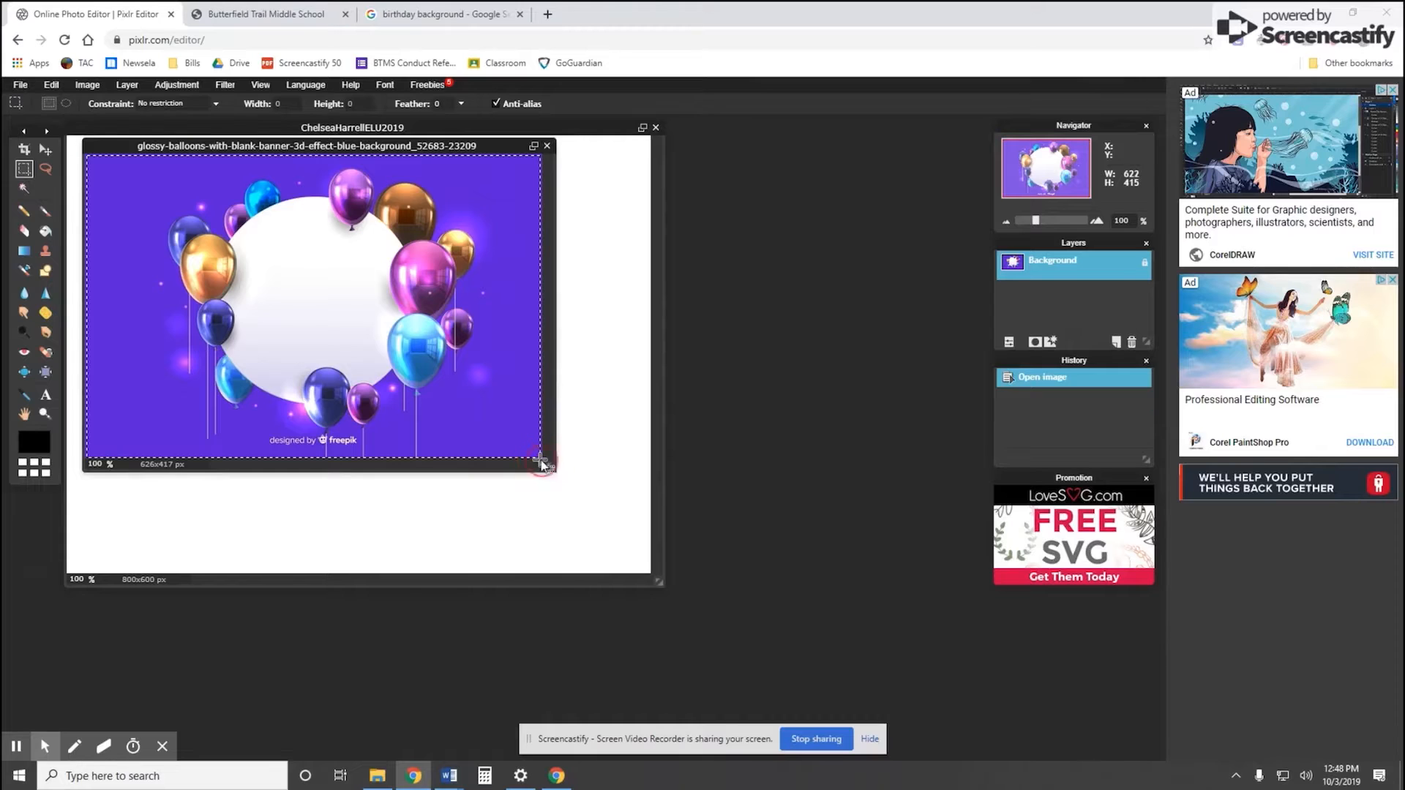
click(46, 149)
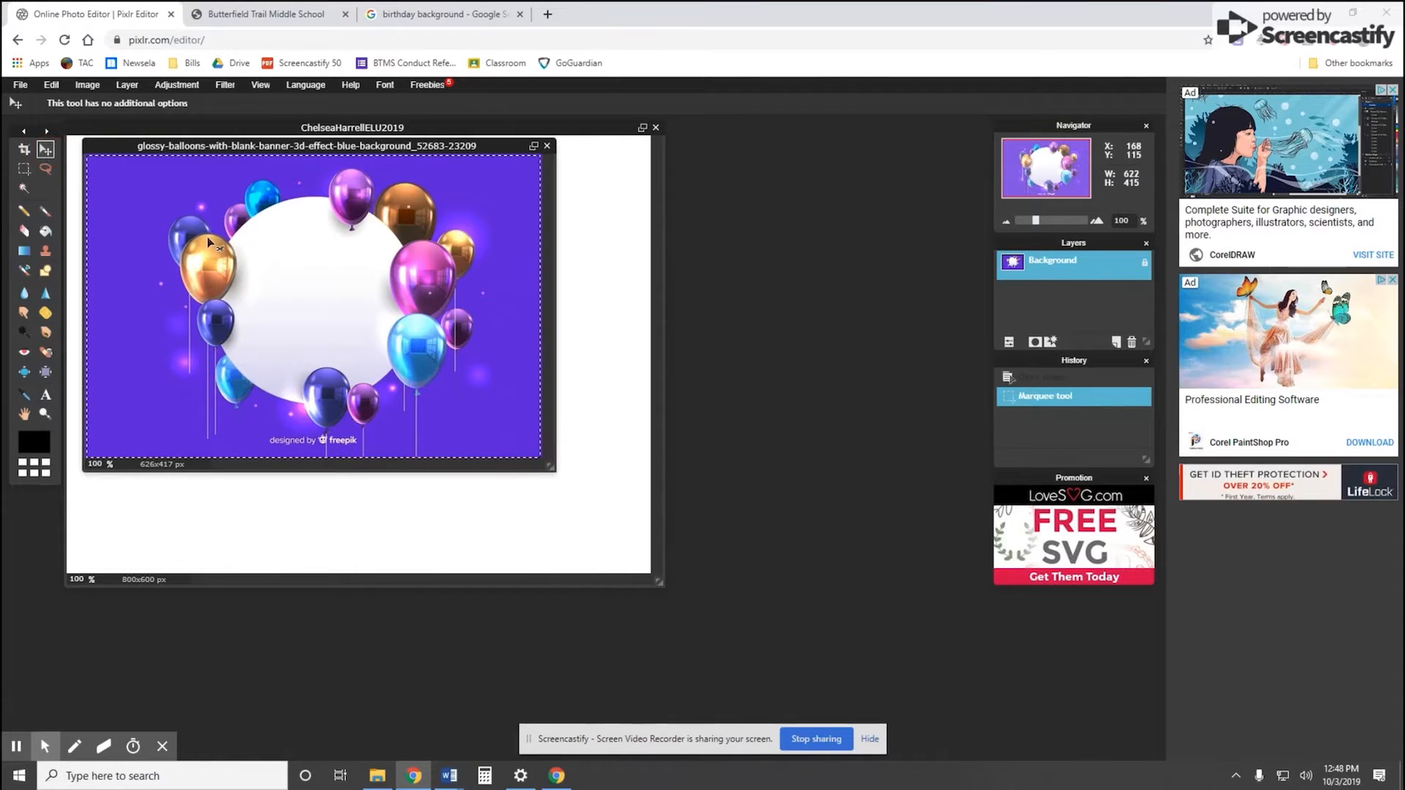
drag(209, 242, 596, 266)
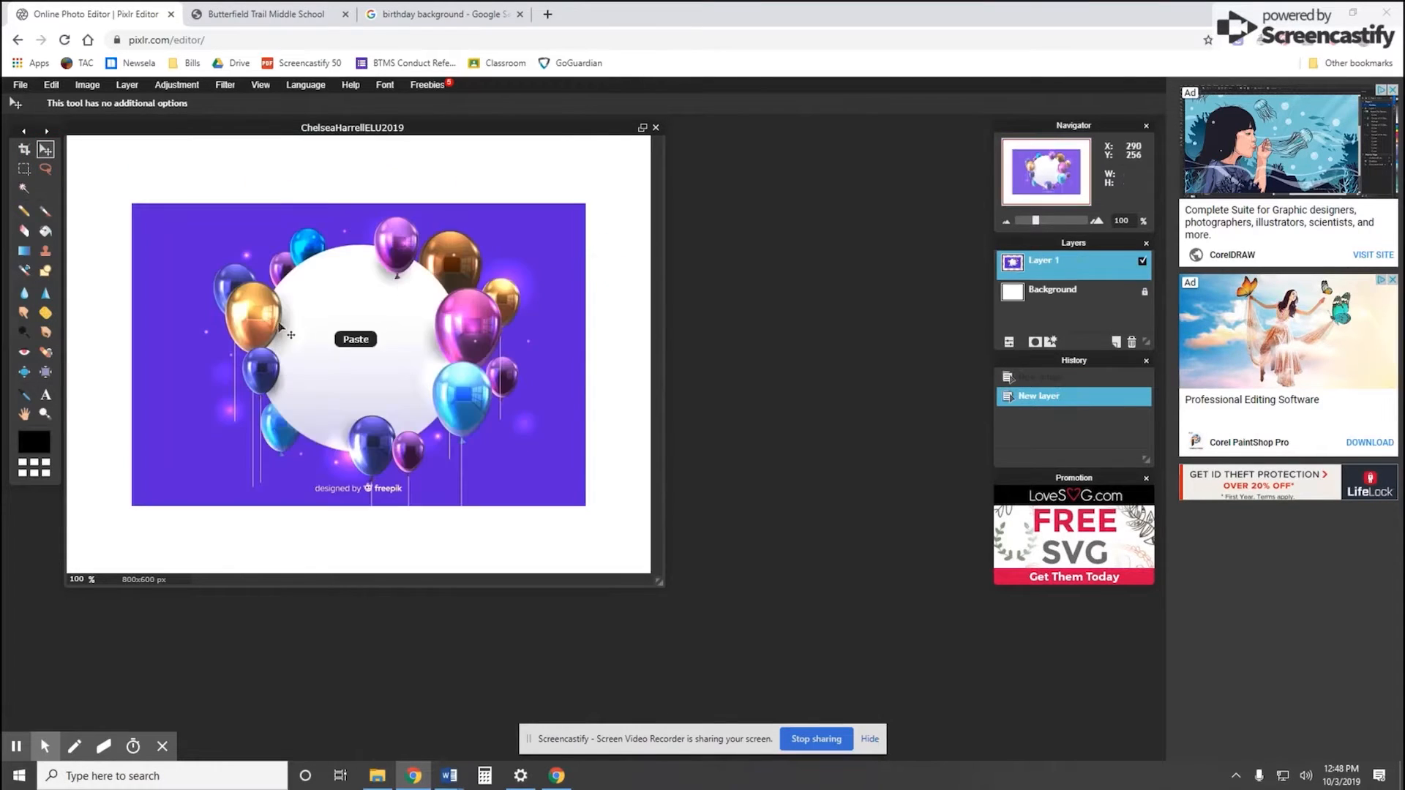
Enlarge the balloon layer with Free transform until it covers the whole canvas, and apply the transformation
click(231, 316)
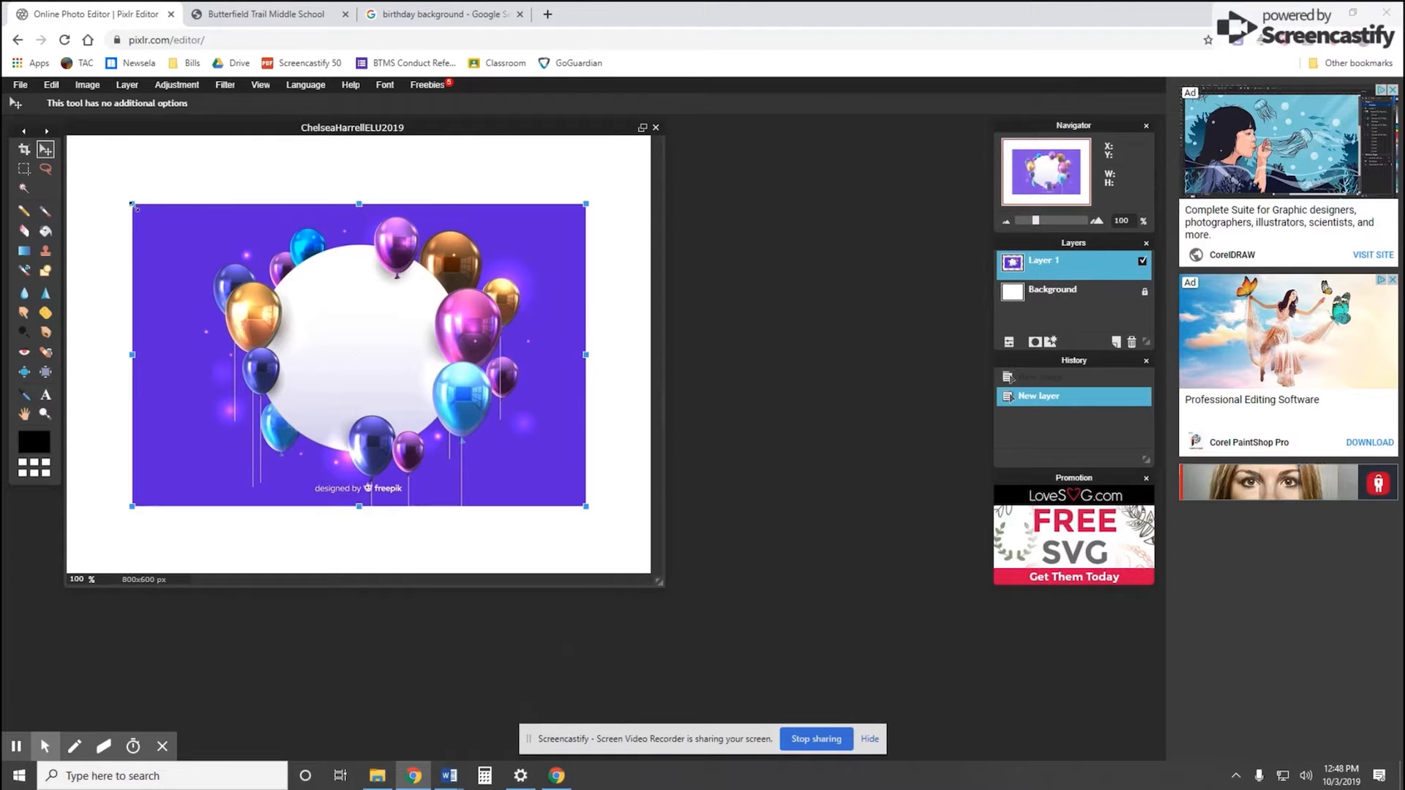
drag(135, 207, 51, 123)
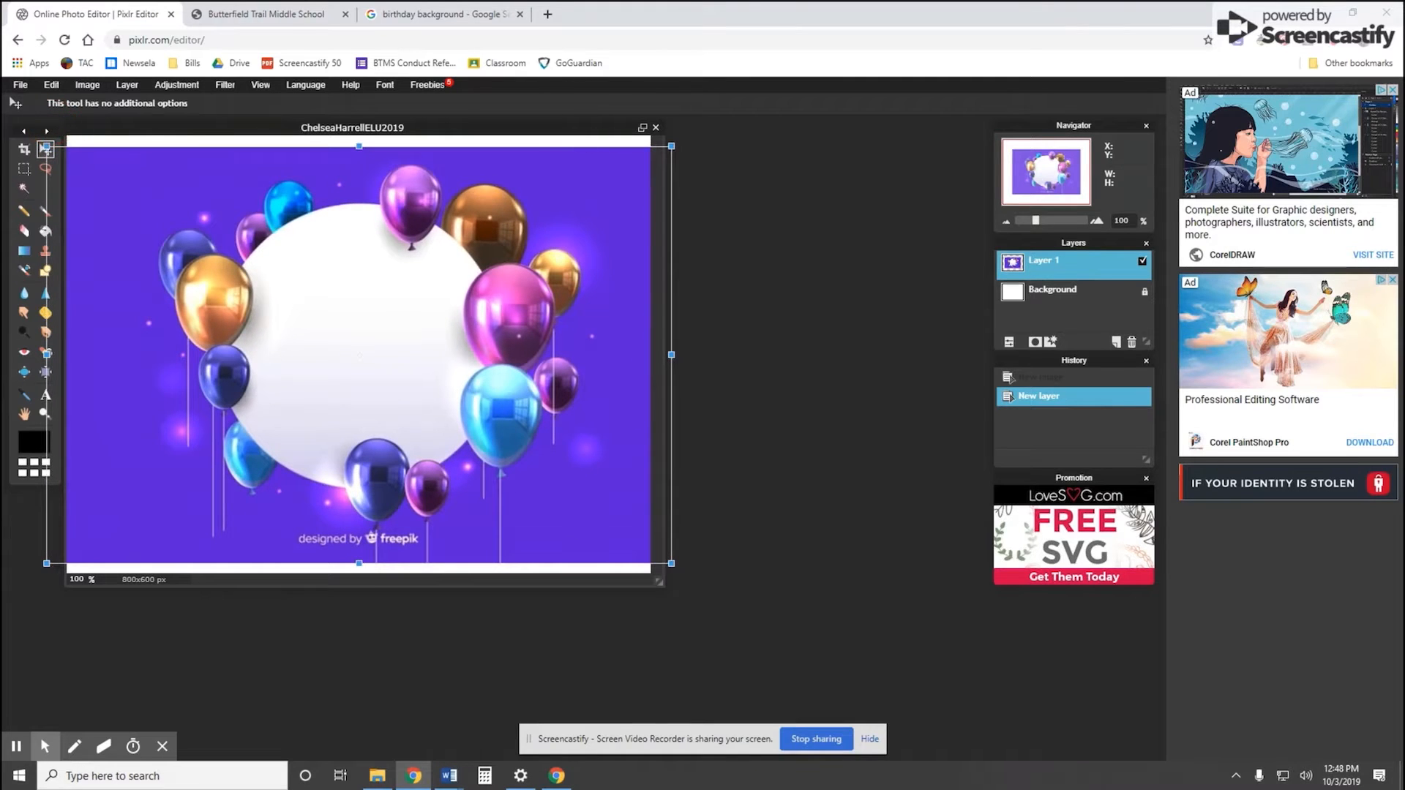
drag(672, 145, 697, 126)
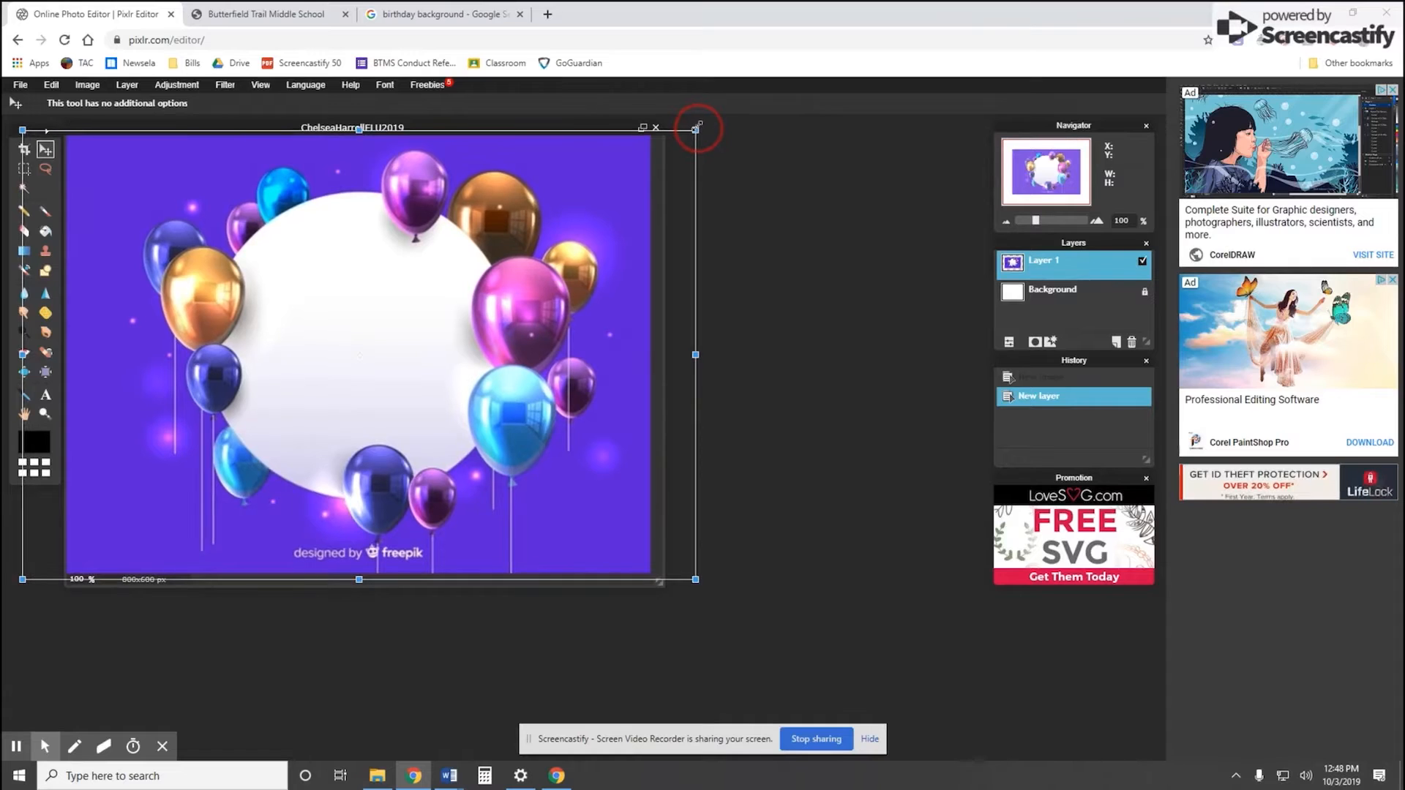
key(Return)
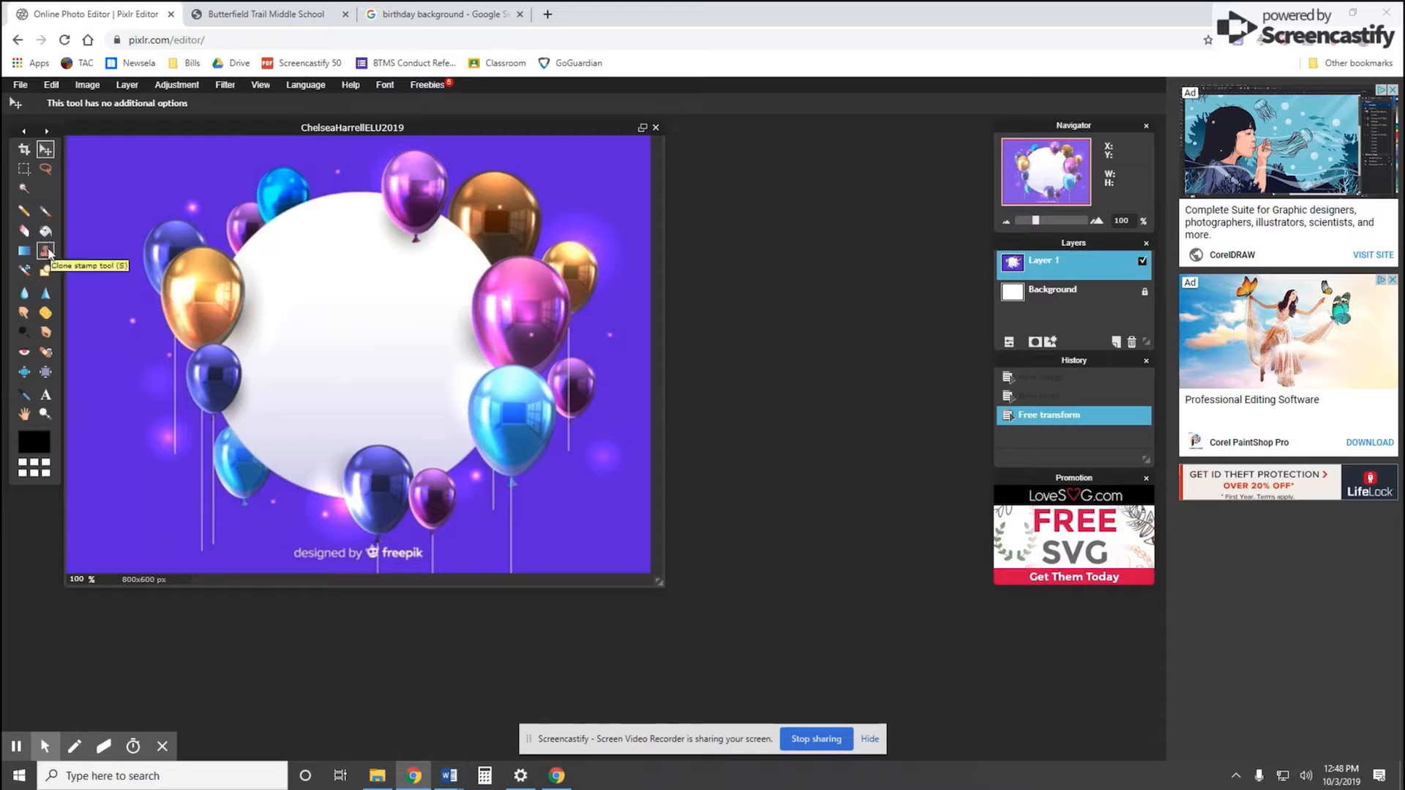
Cover the "designed by freepik" credit beneath the balloons with purple background using the Clone stamp tool
click(46, 251)
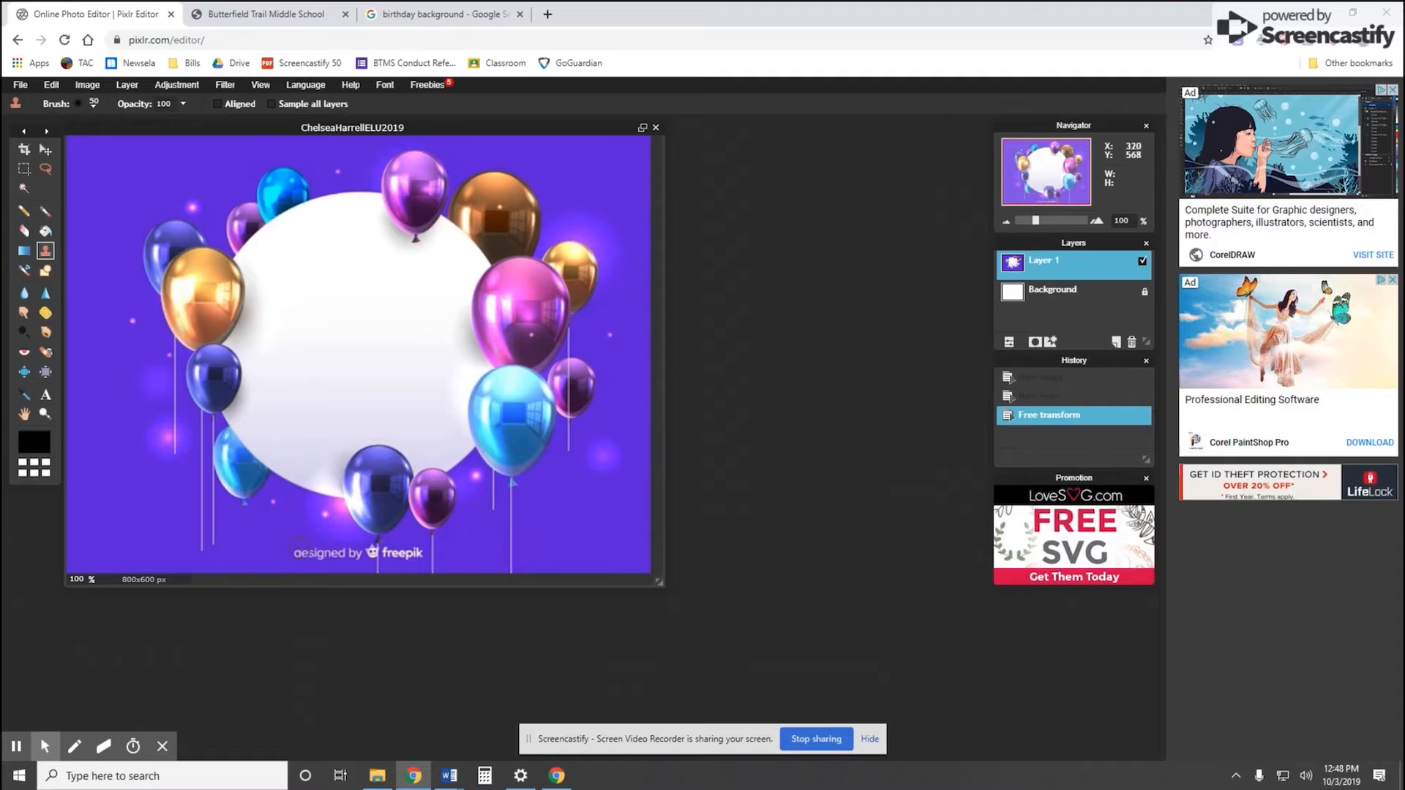
mouse_move(300, 552)
mouse_down()
mouse_move(352, 553)
mouse_move(276, 547)
mouse_move(396, 555)
mouse_up()
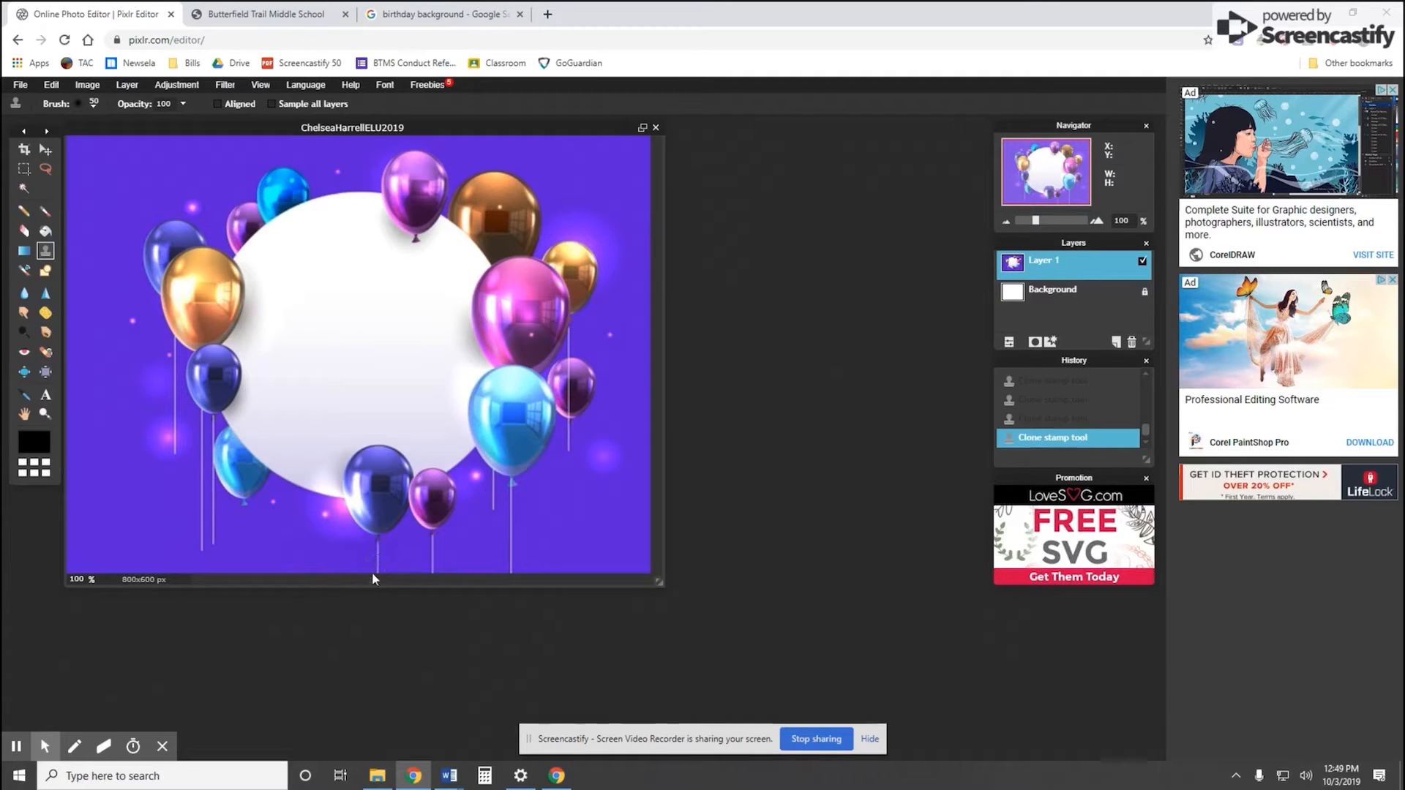
Add the text "Happy Birthday!" on the lower left part of the balloon picture
click(46, 395)
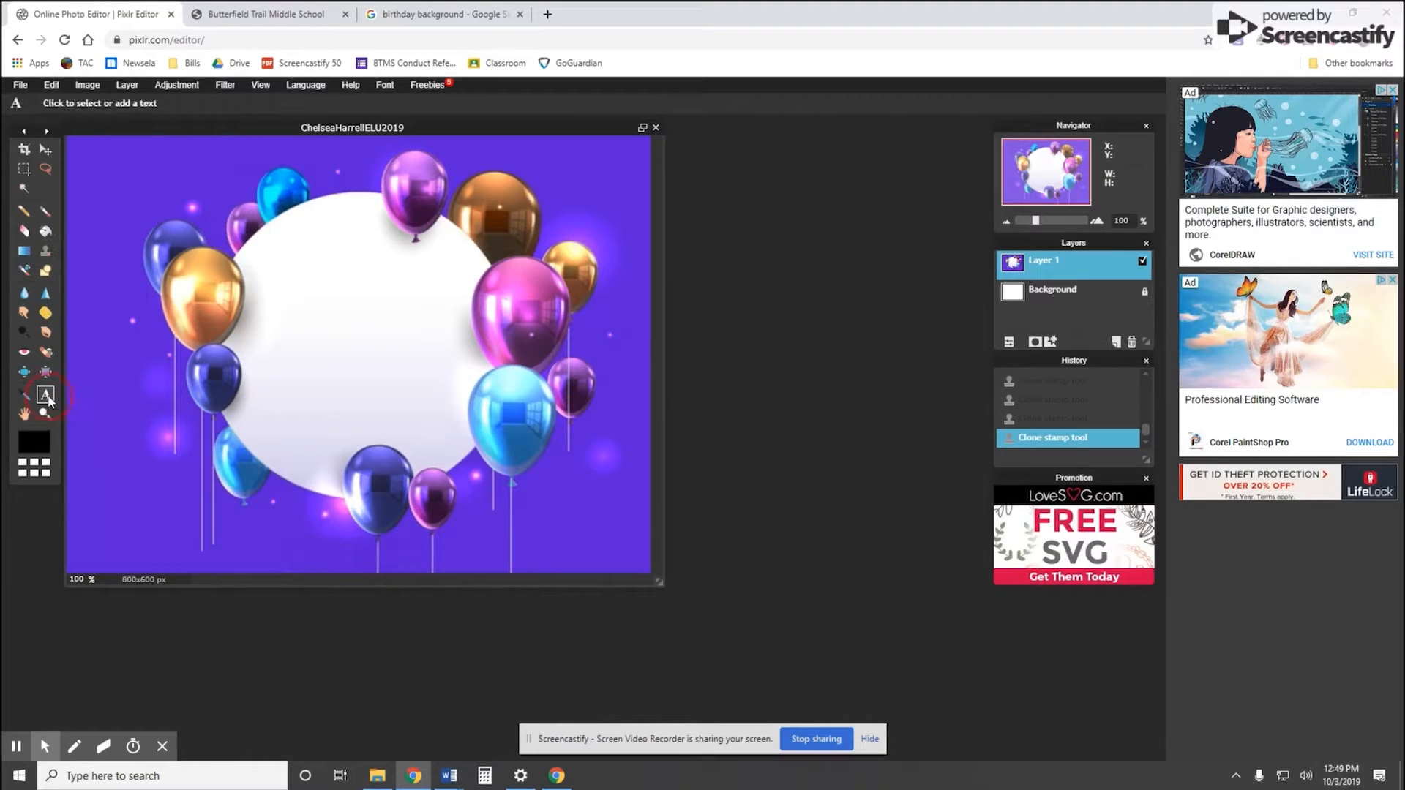
click(98, 461)
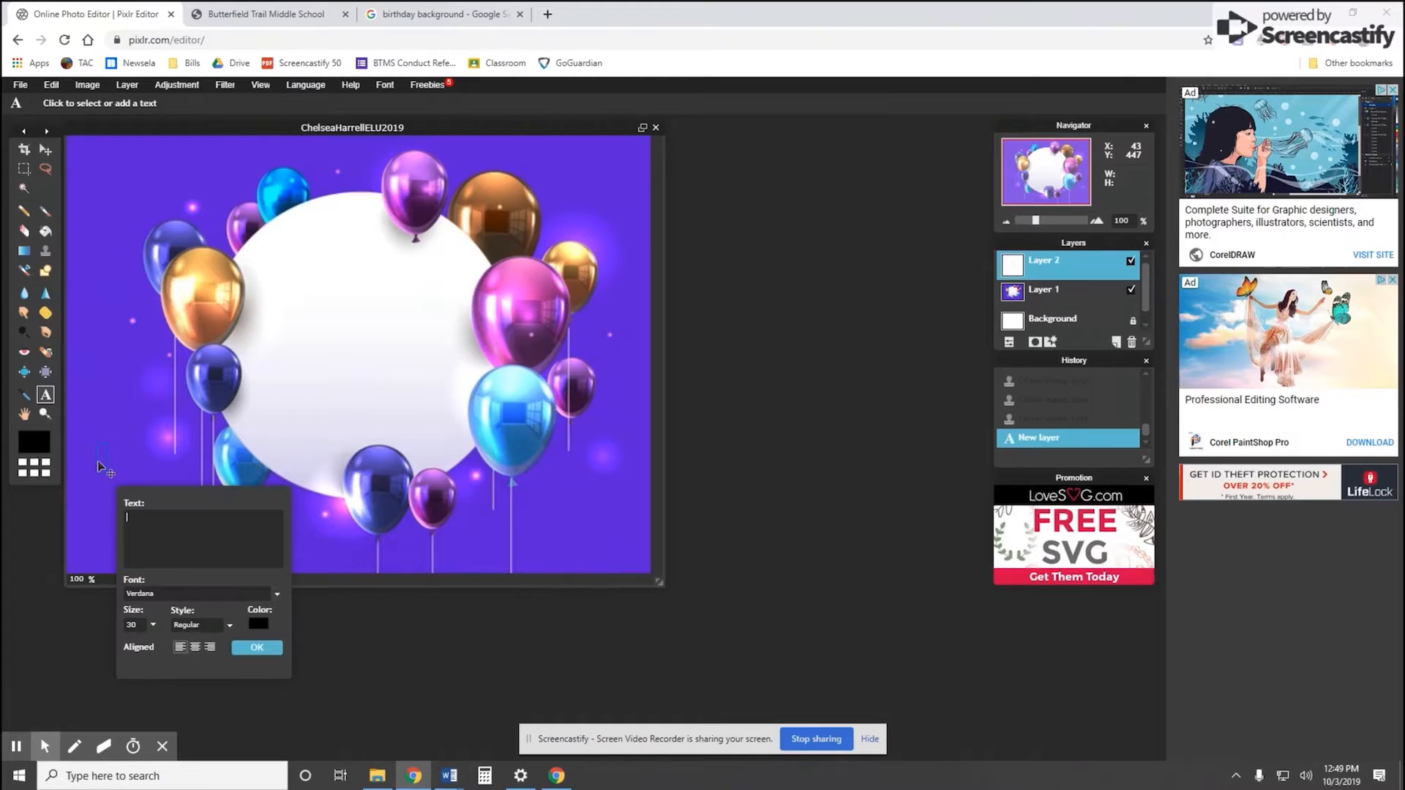
text(Happy Birthda)
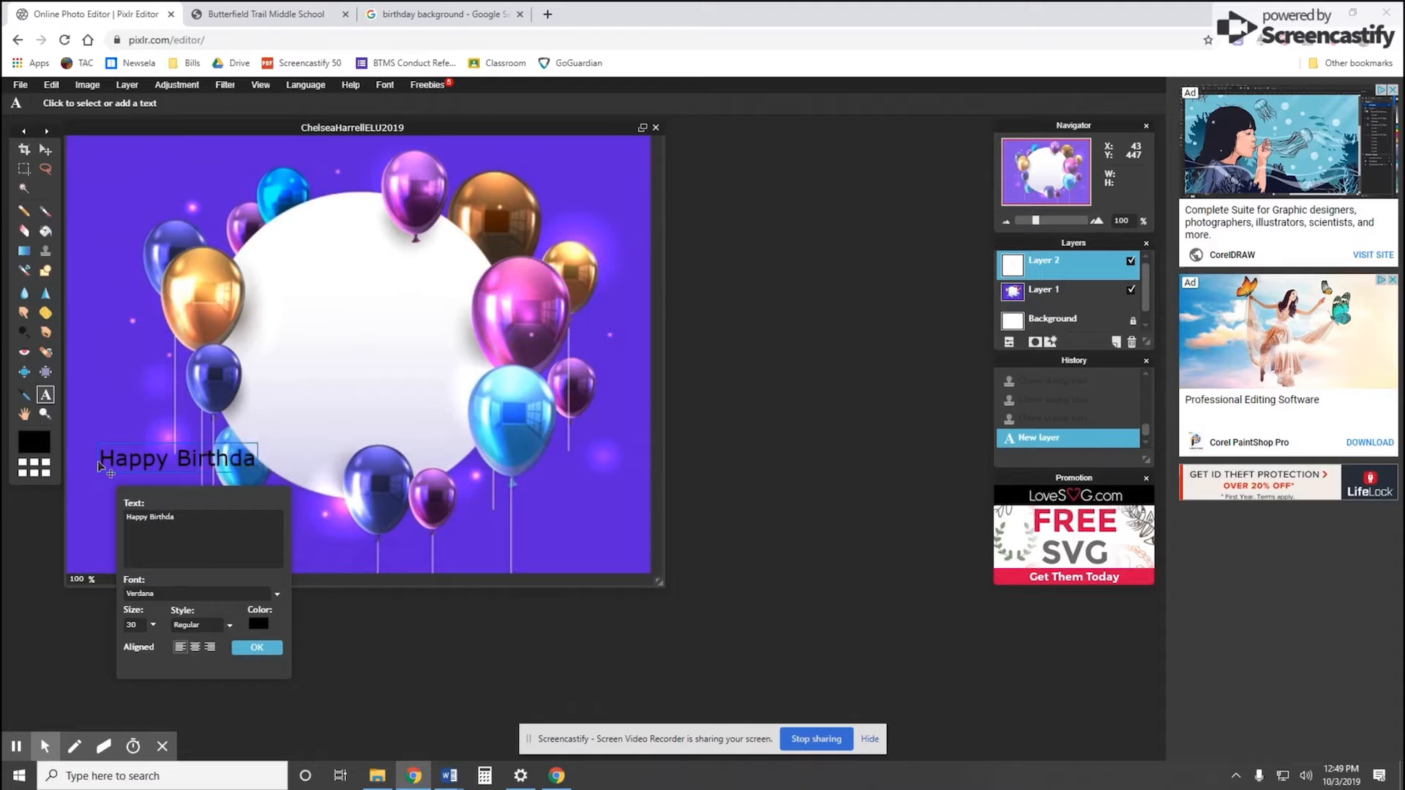
text(y!)
Set the "Happy Birthday!" text colour to light cyan, hex 8bf7fc
click(260, 623)
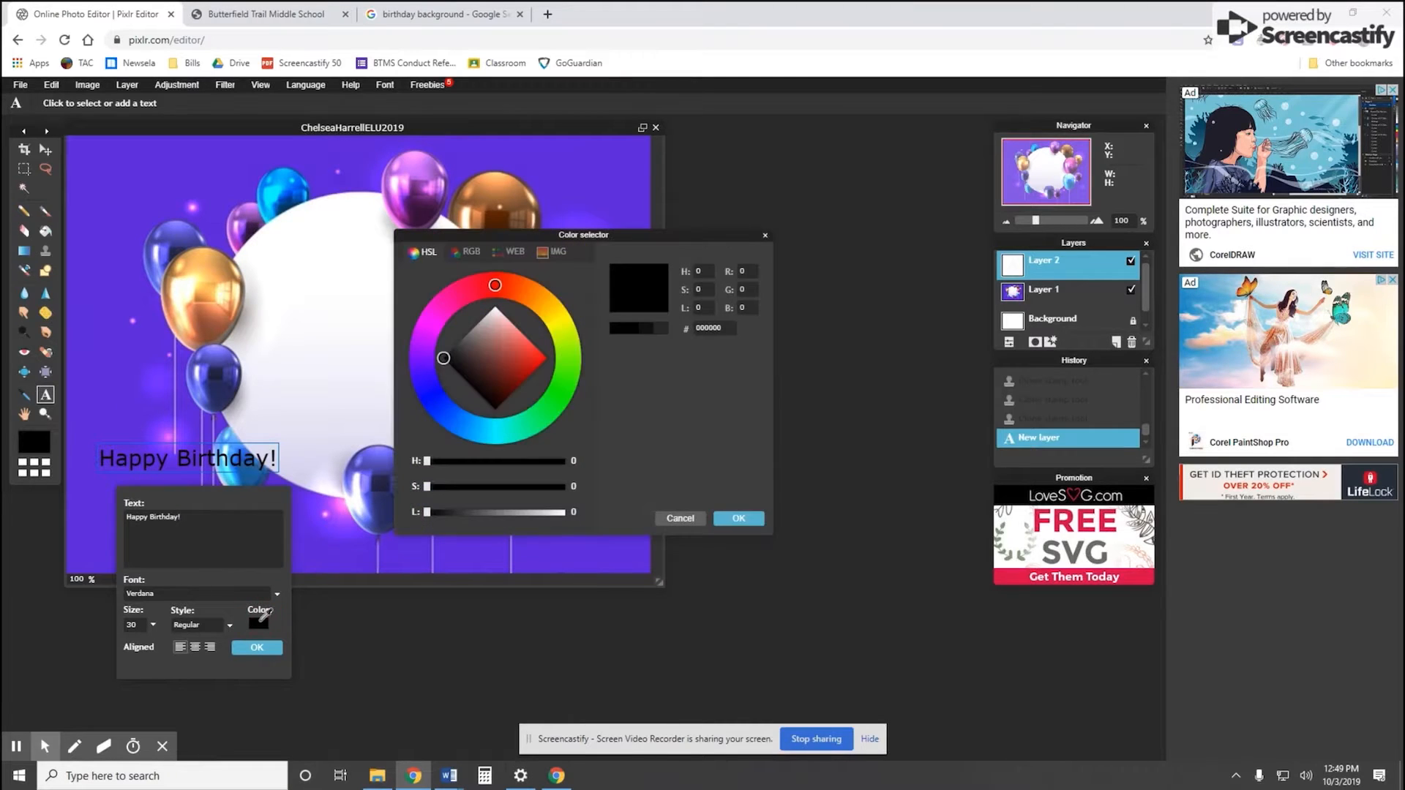
click(490, 433)
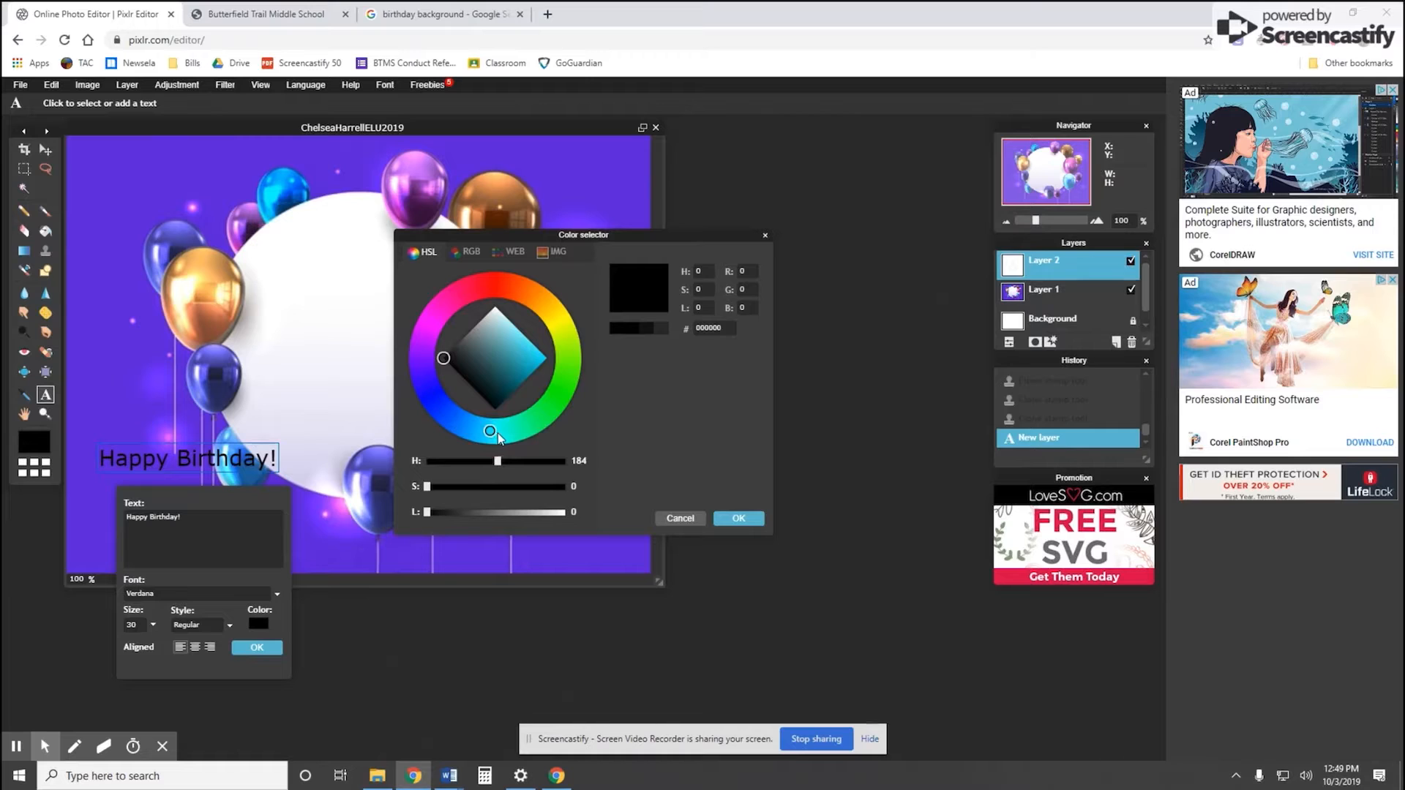
mouse_move(497, 433)
mouse_down()
mouse_move(444, 410)
mouse_move(420, 351)
mouse_move(437, 314)
mouse_move(512, 283)
mouse_move(571, 376)
mouse_move(546, 419)
mouse_move(488, 432)
mouse_up()
drag(502, 349, 549, 360)
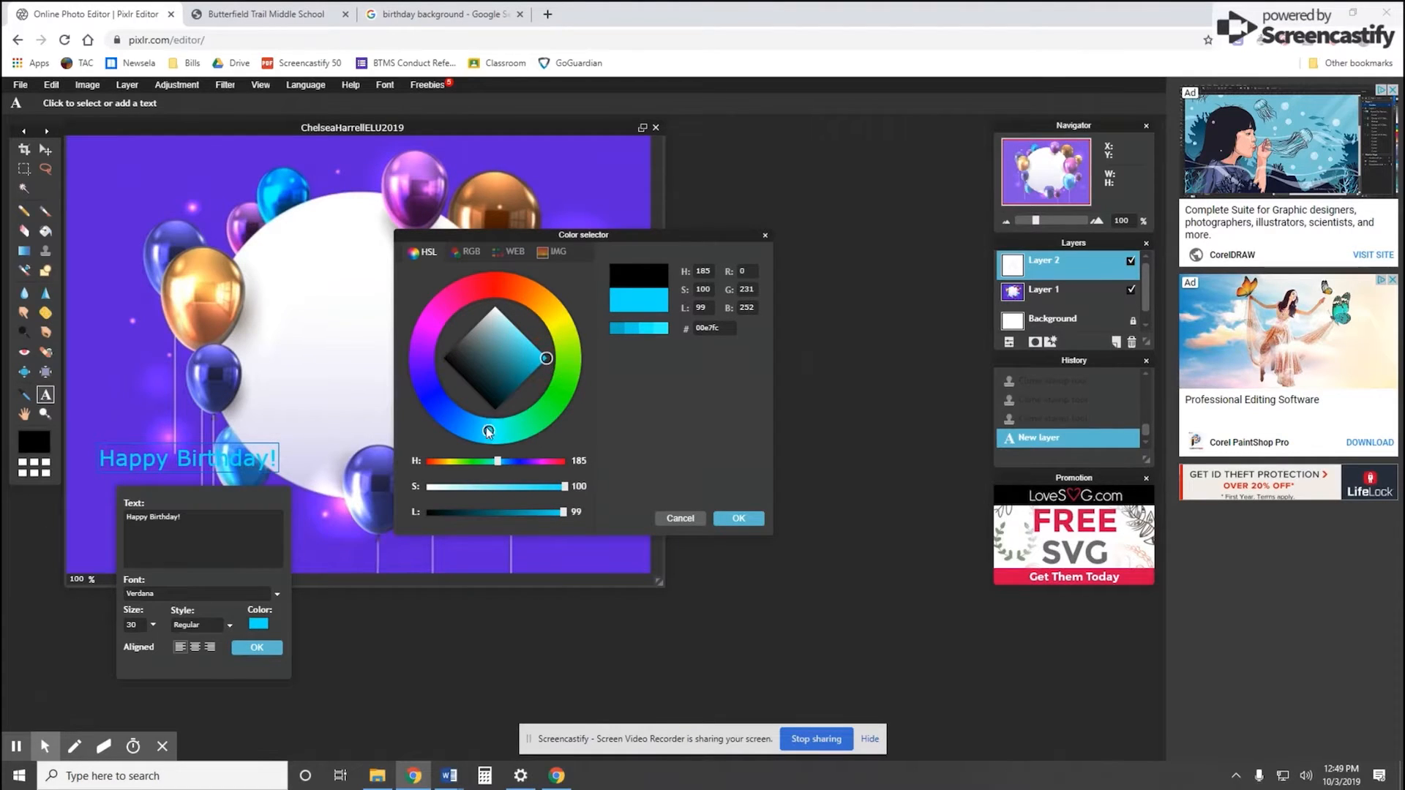
drag(488, 431, 478, 436)
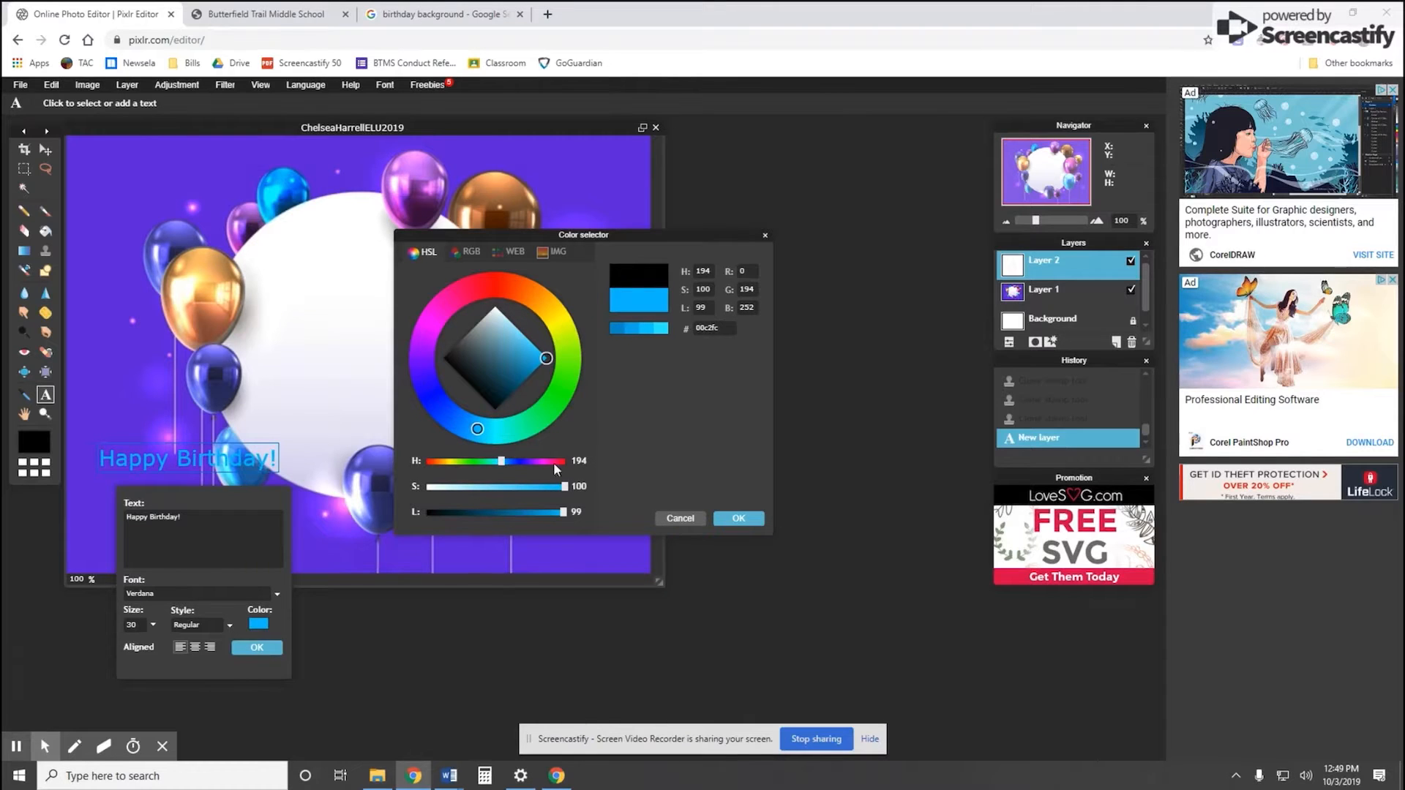
click(492, 436)
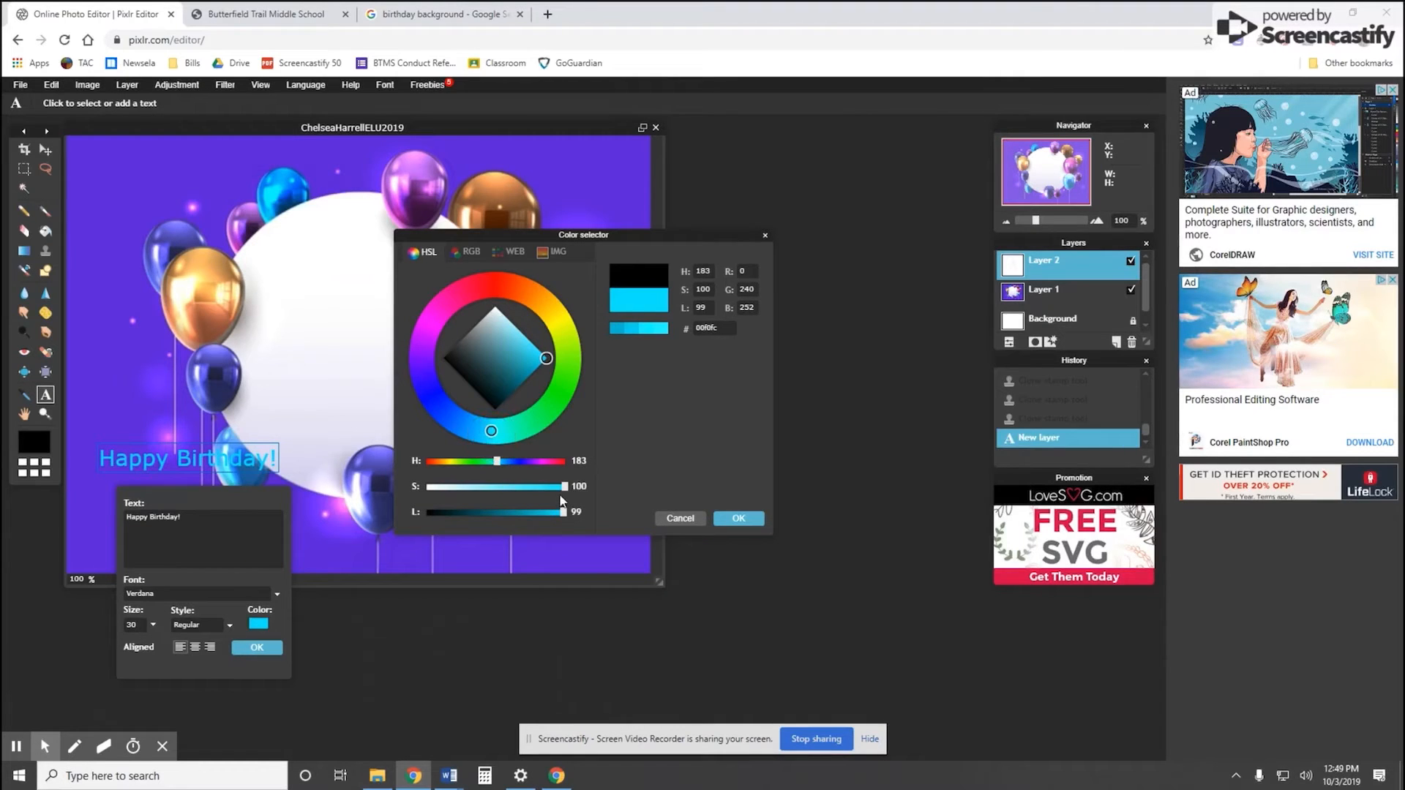
drag(516, 376, 519, 331)
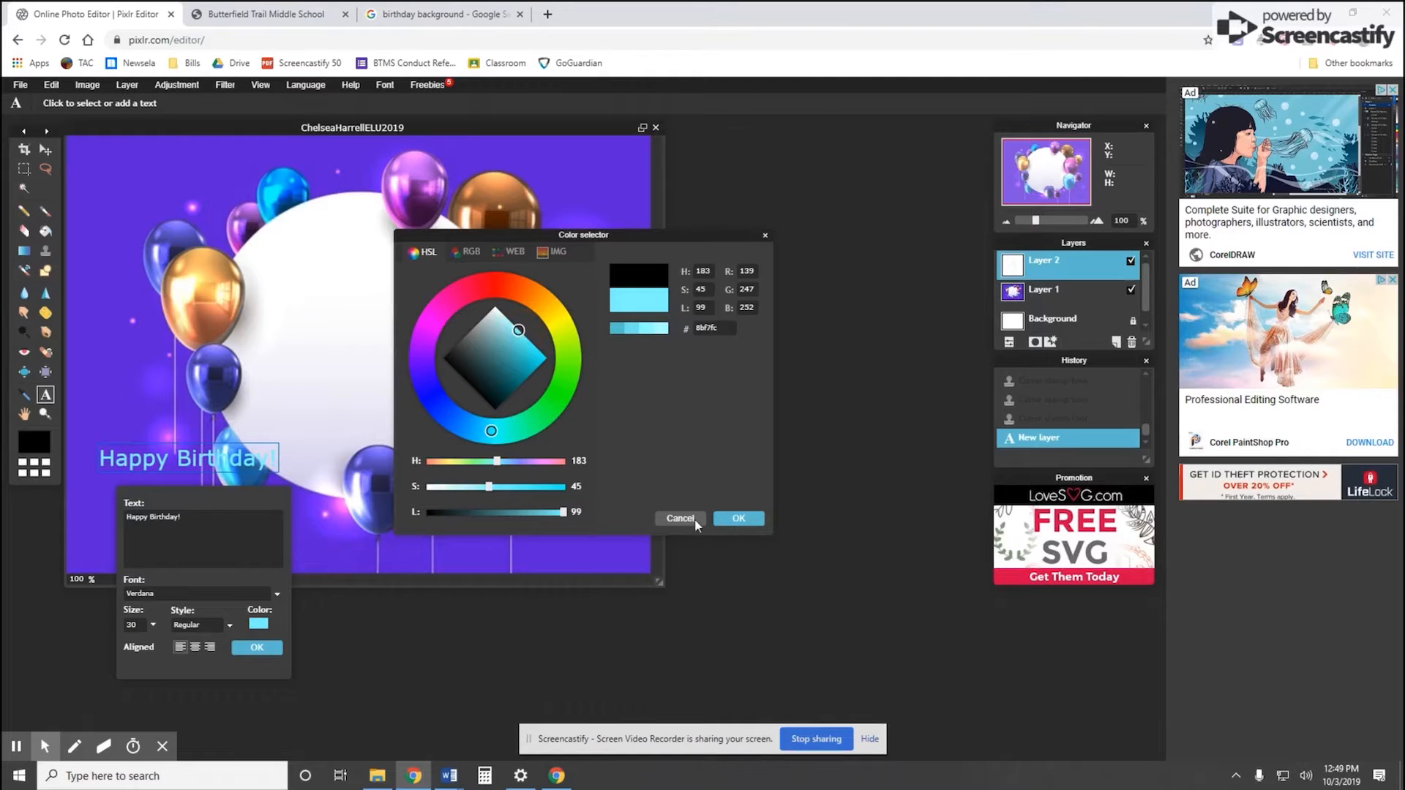
click(730, 516)
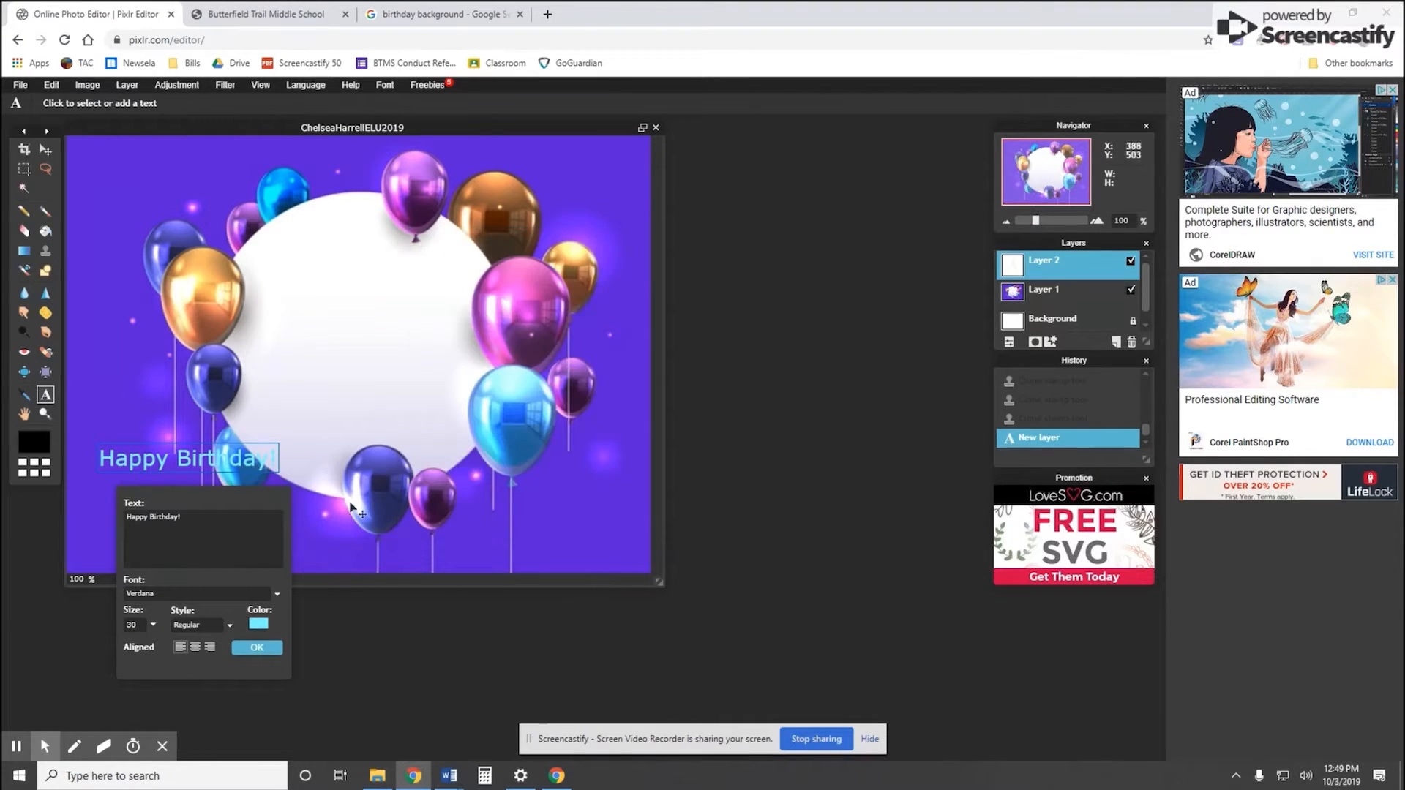
Set the "Happy Birthday!" text in the Comic Sans MS font with Bold style
click(174, 591)
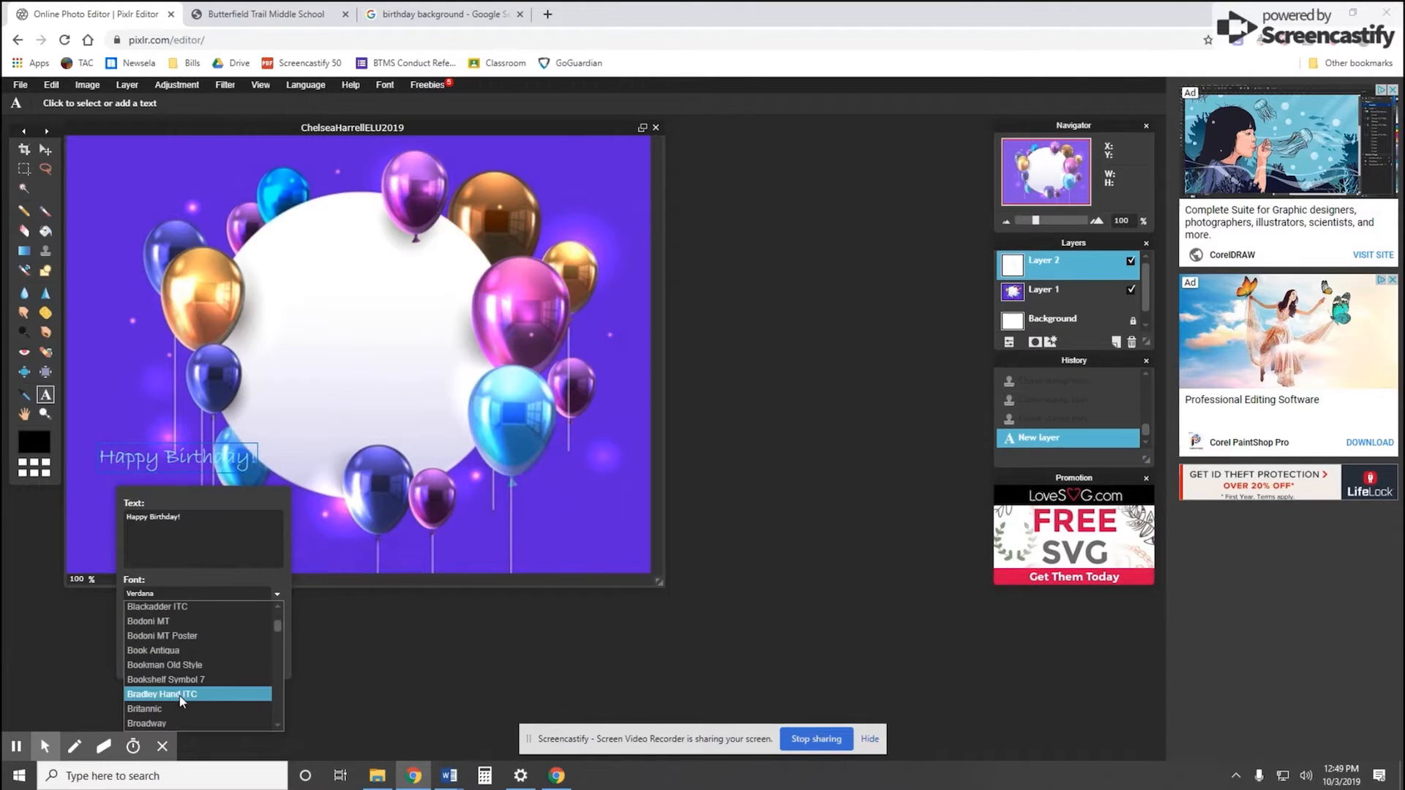
scroll(181, 695, down, 10)
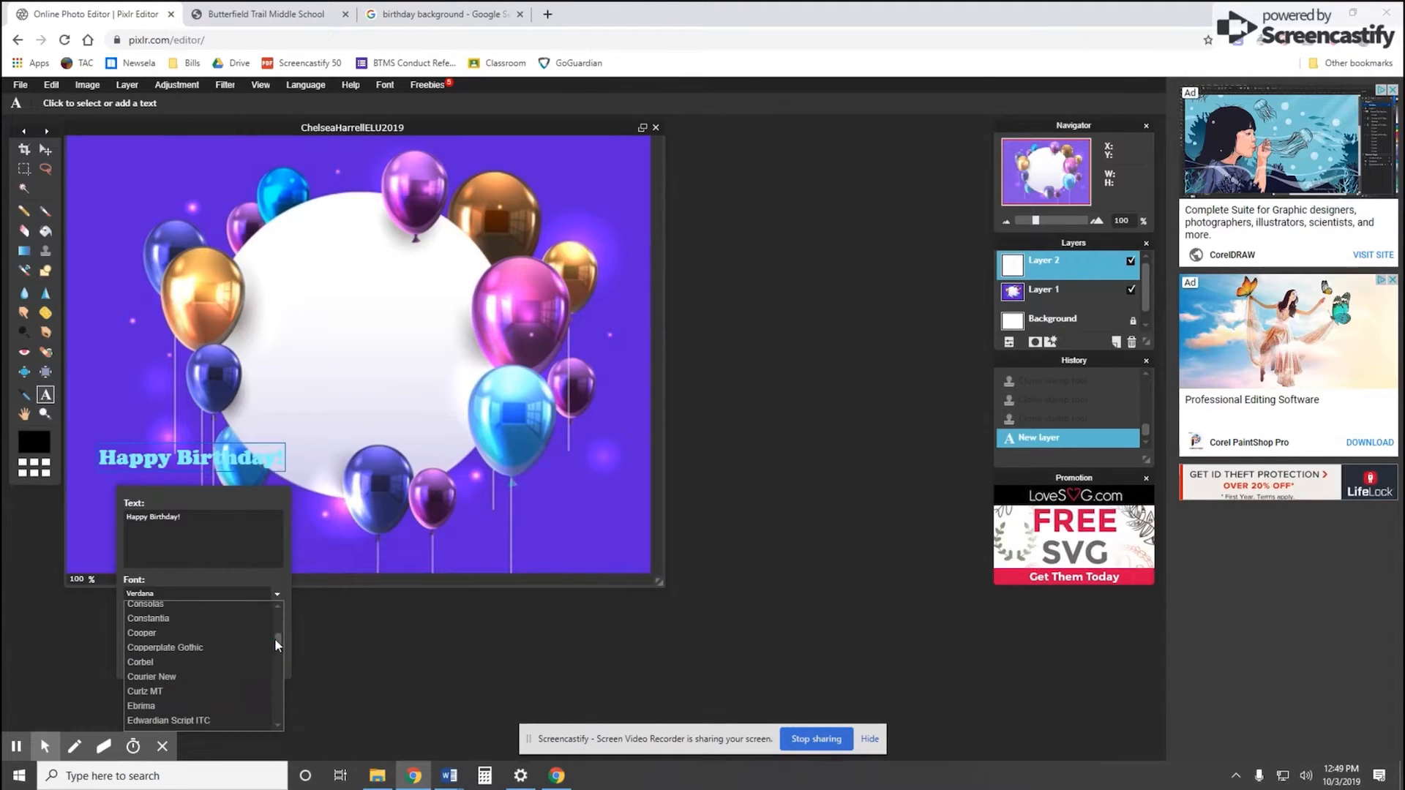
mouse_move(275, 638)
mouse_down()
mouse_move(275, 657)
mouse_move(276, 629)
mouse_up()
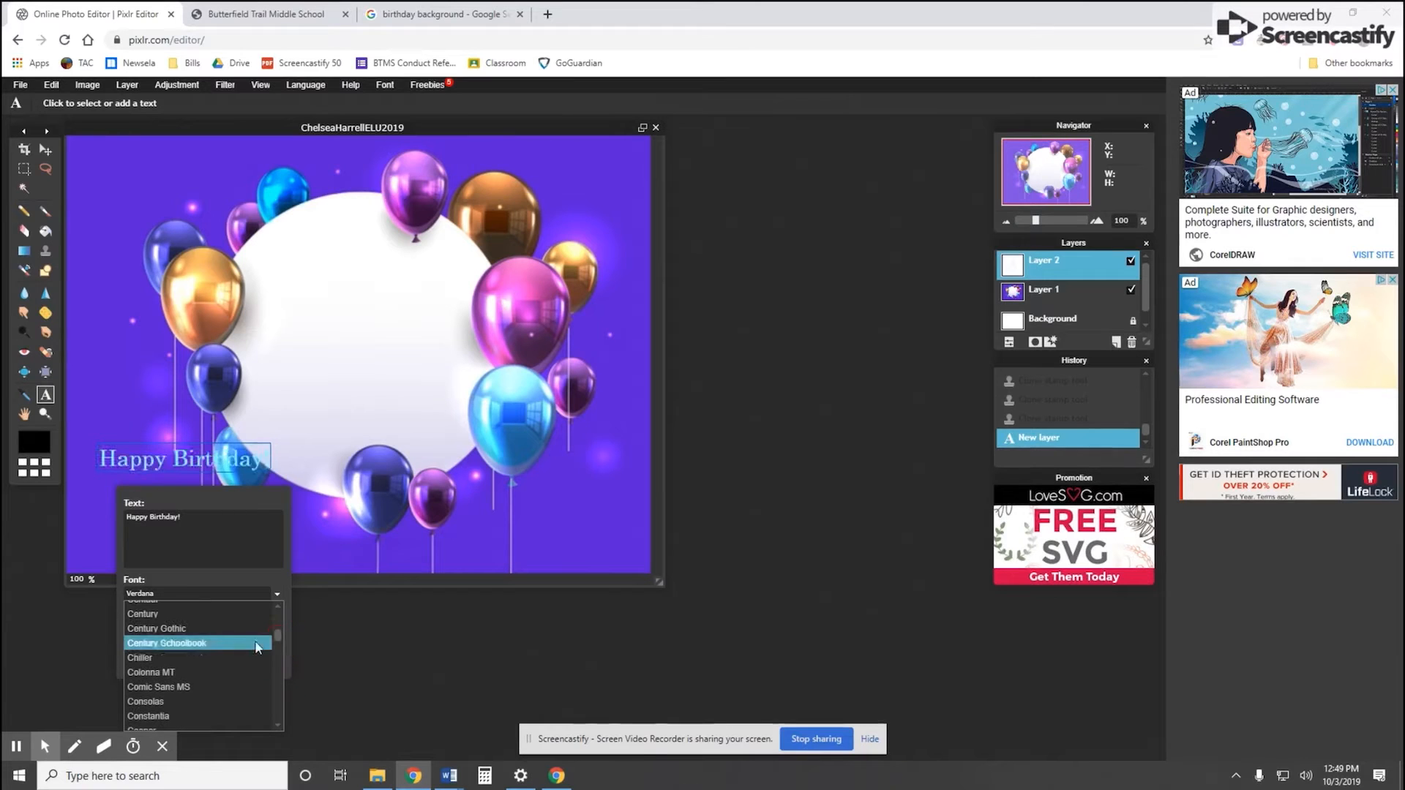
click(227, 688)
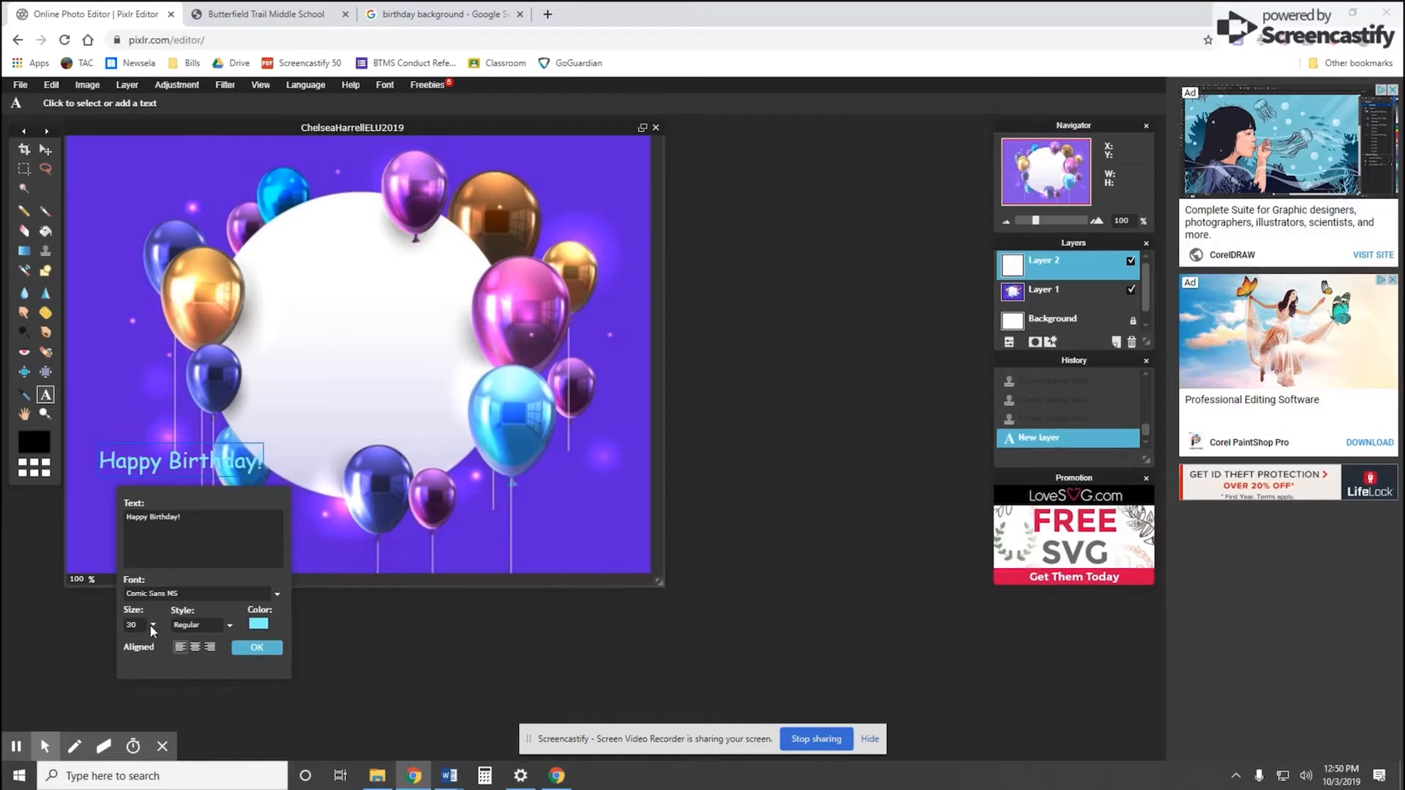
click(189, 626)
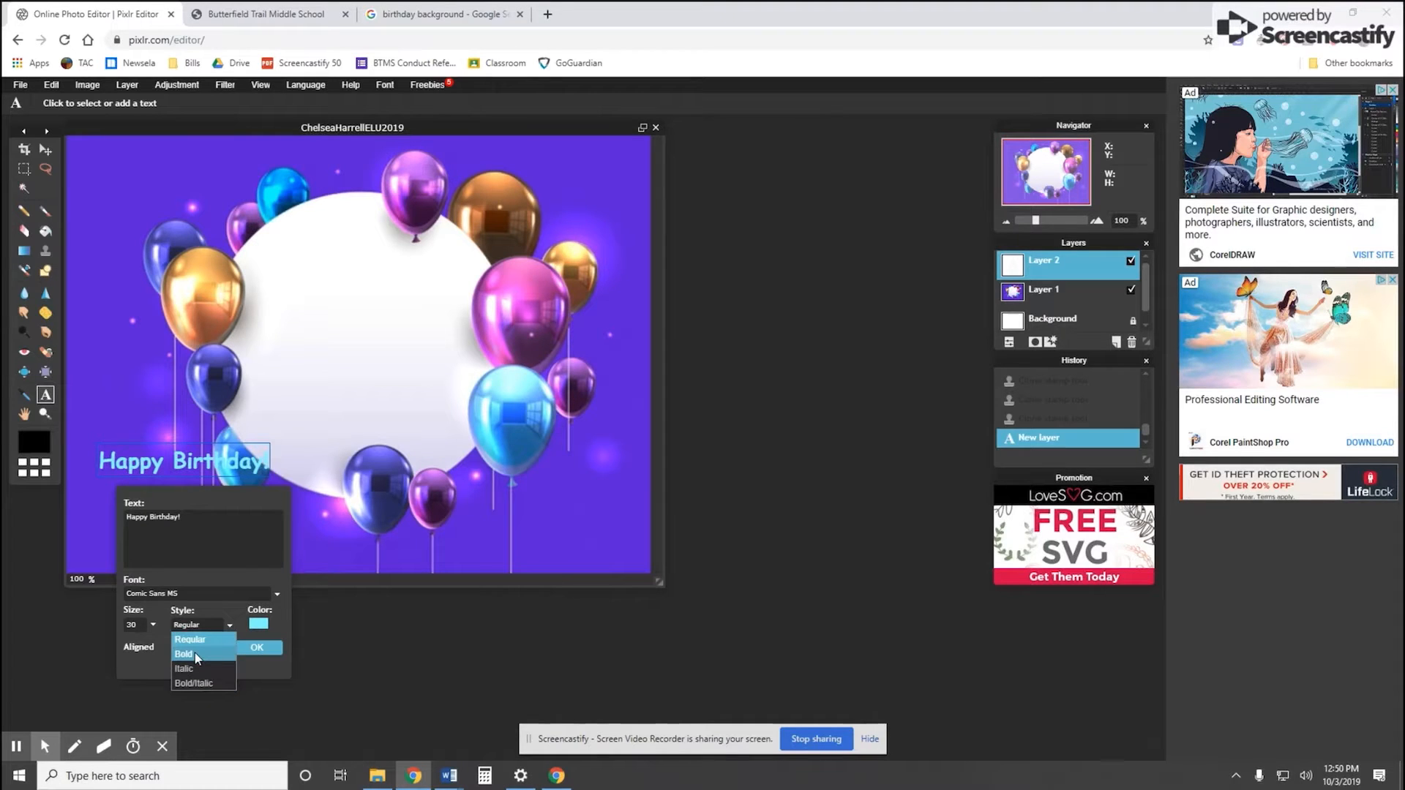
Enlarge the "Happy Birthday!" text to size 75 and move it slightly right of centre along the picture's lower edge
click(154, 624)
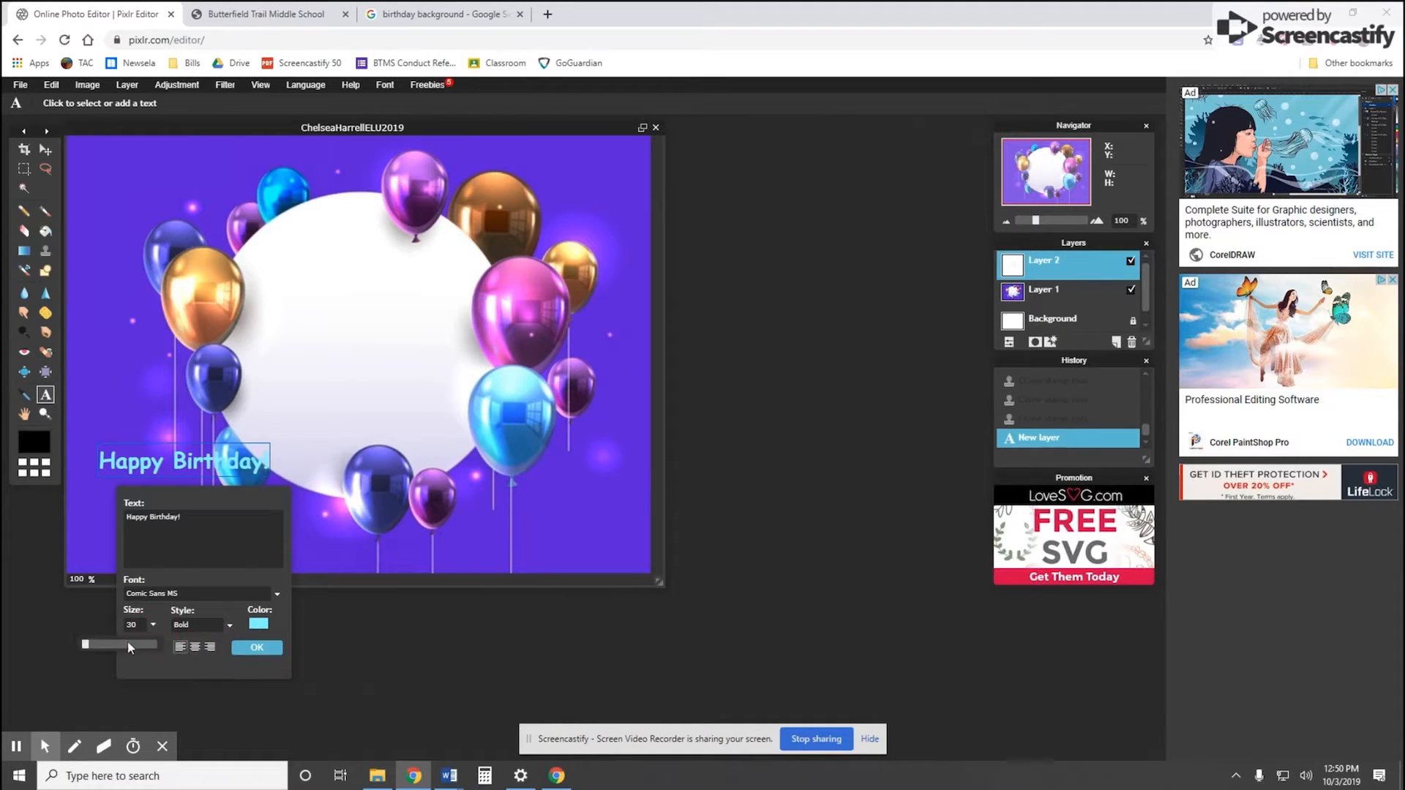
drag(85, 645, 88, 645)
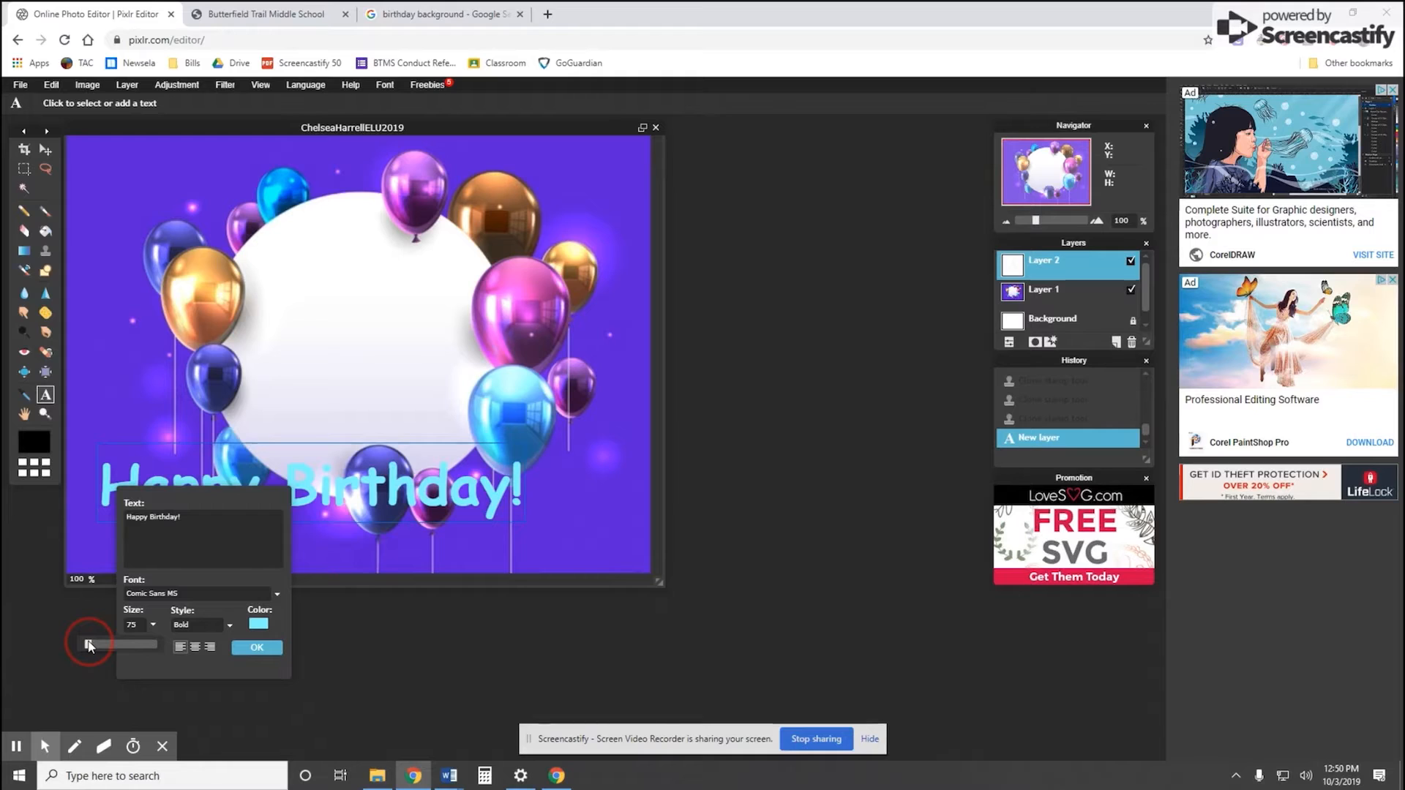
click(45, 150)
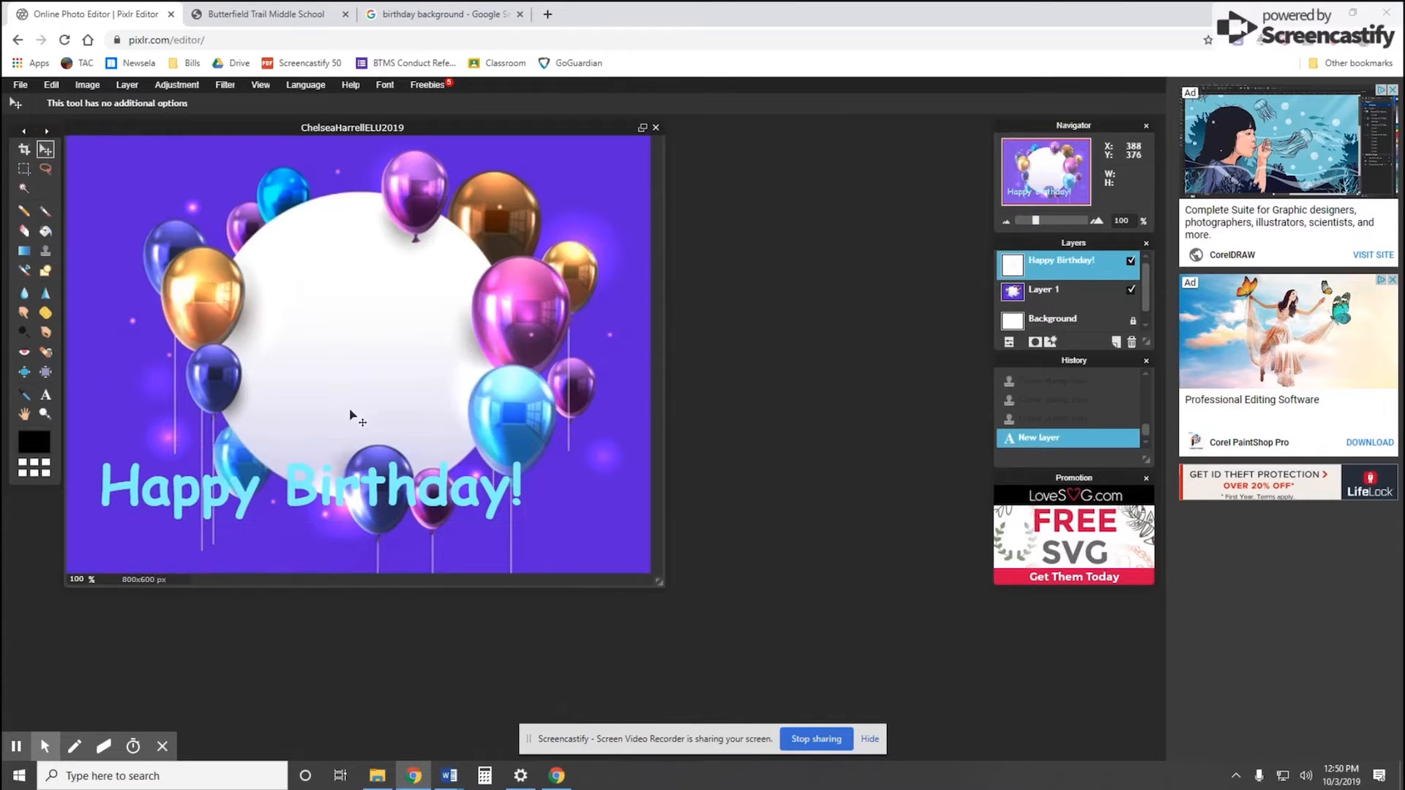
drag(331, 496, 408, 521)
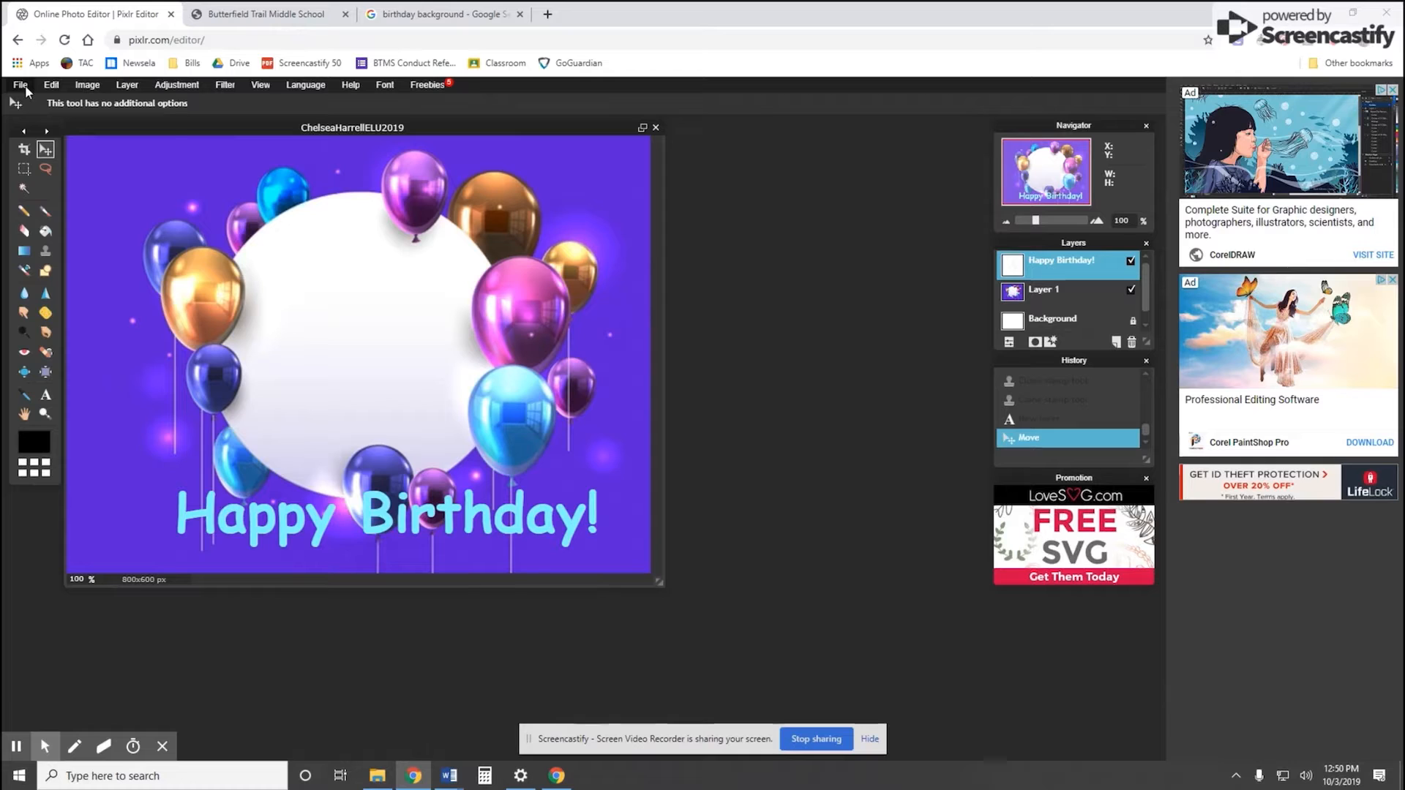
Open the portrait photo dsc_0407 from the PXLR Demo folder as a separate image
click(21, 86)
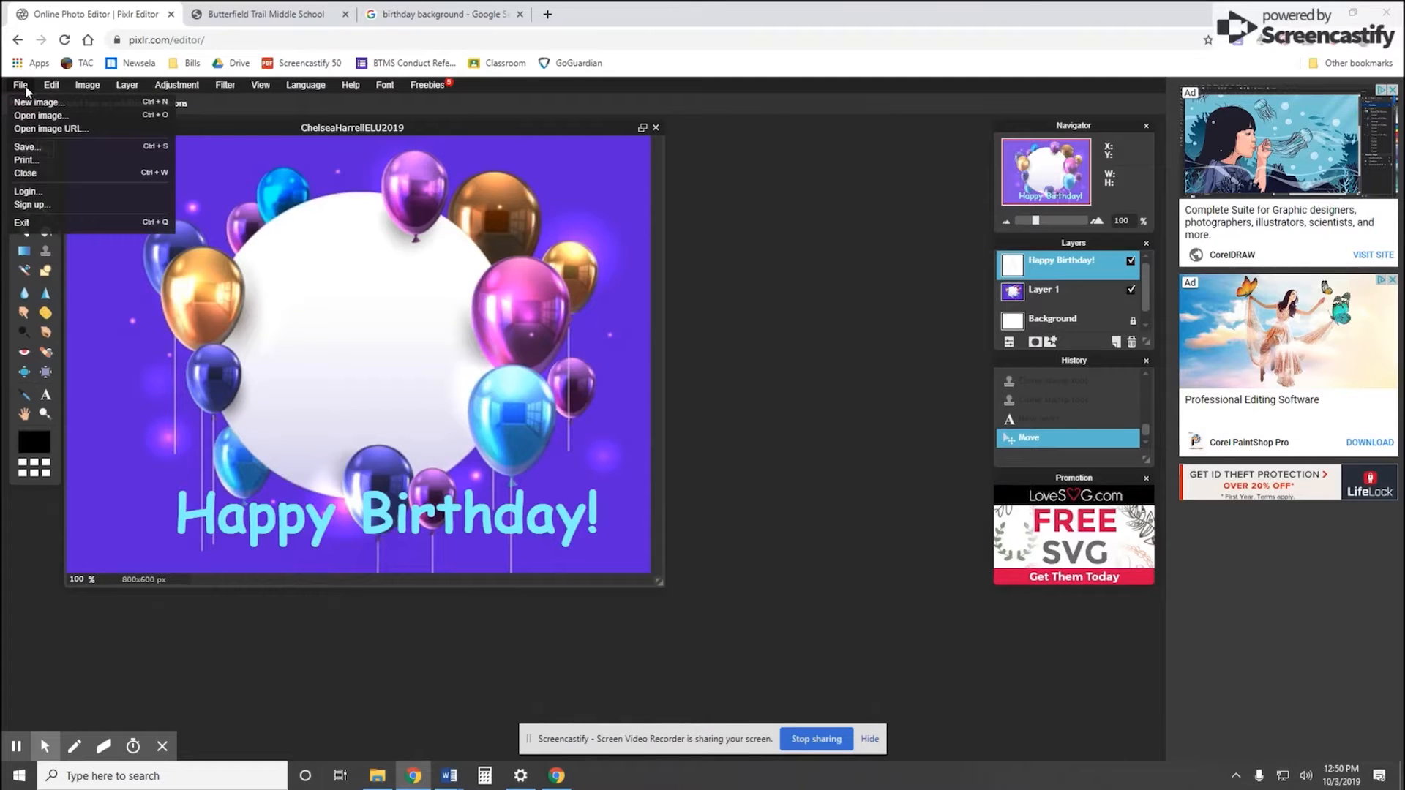
click(38, 117)
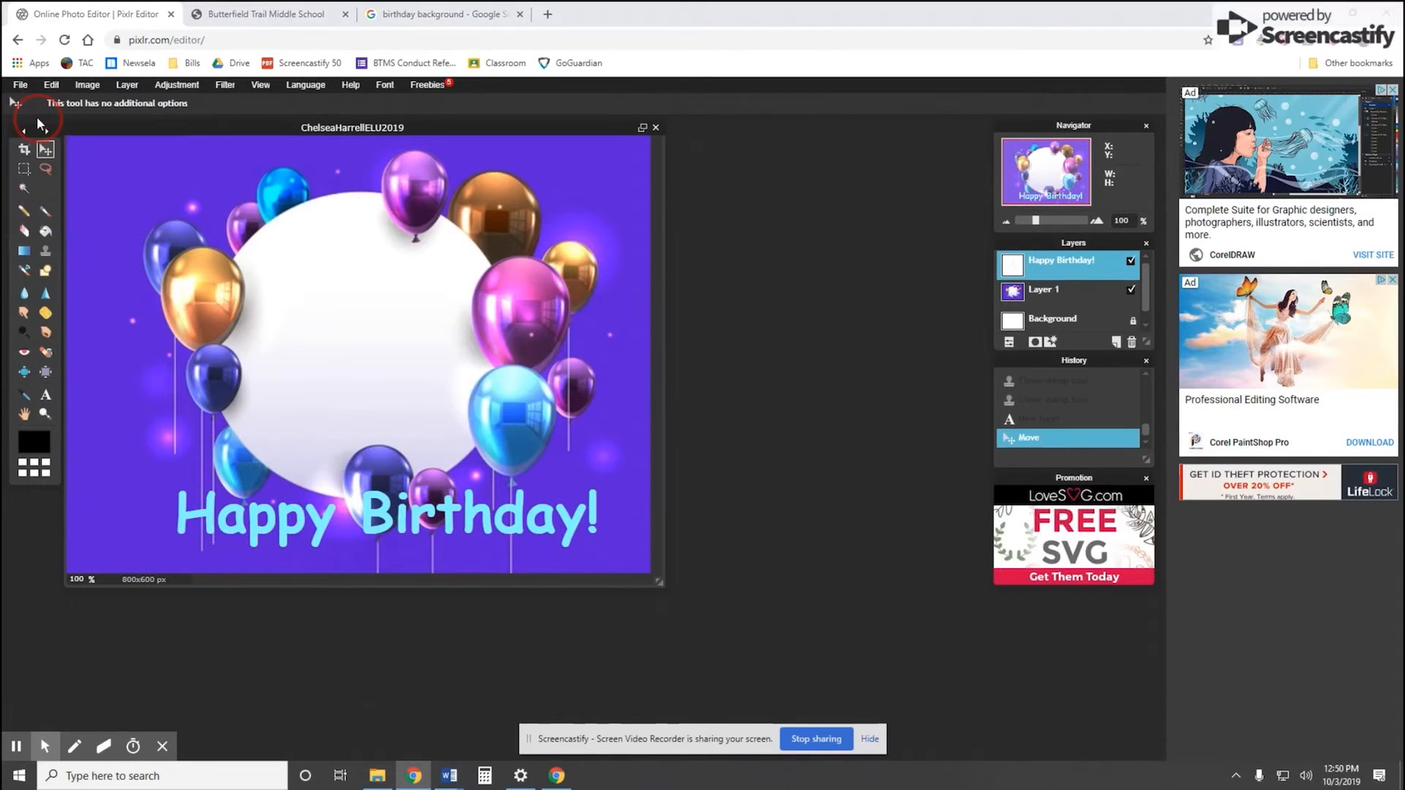
click(379, 99)
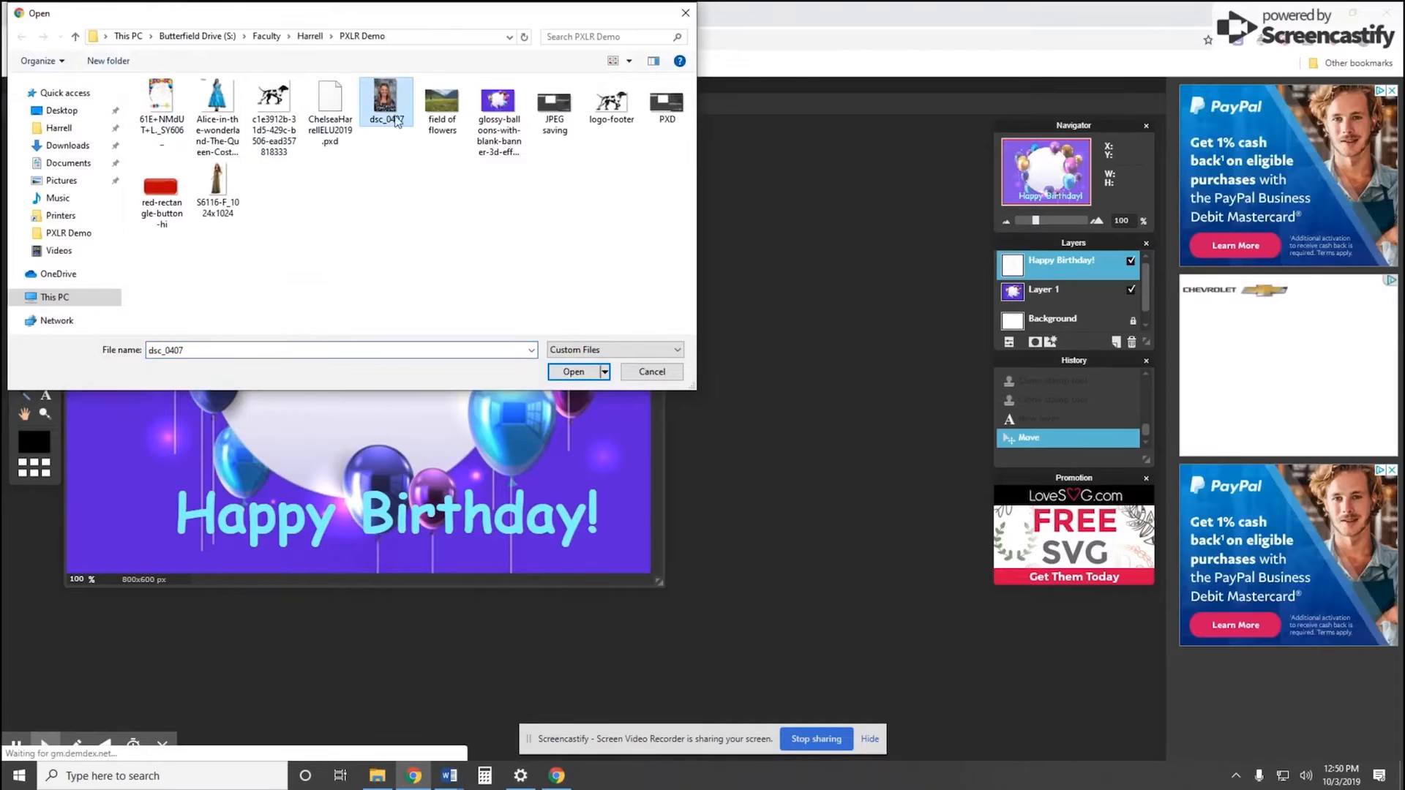
click(571, 372)
click(569, 379)
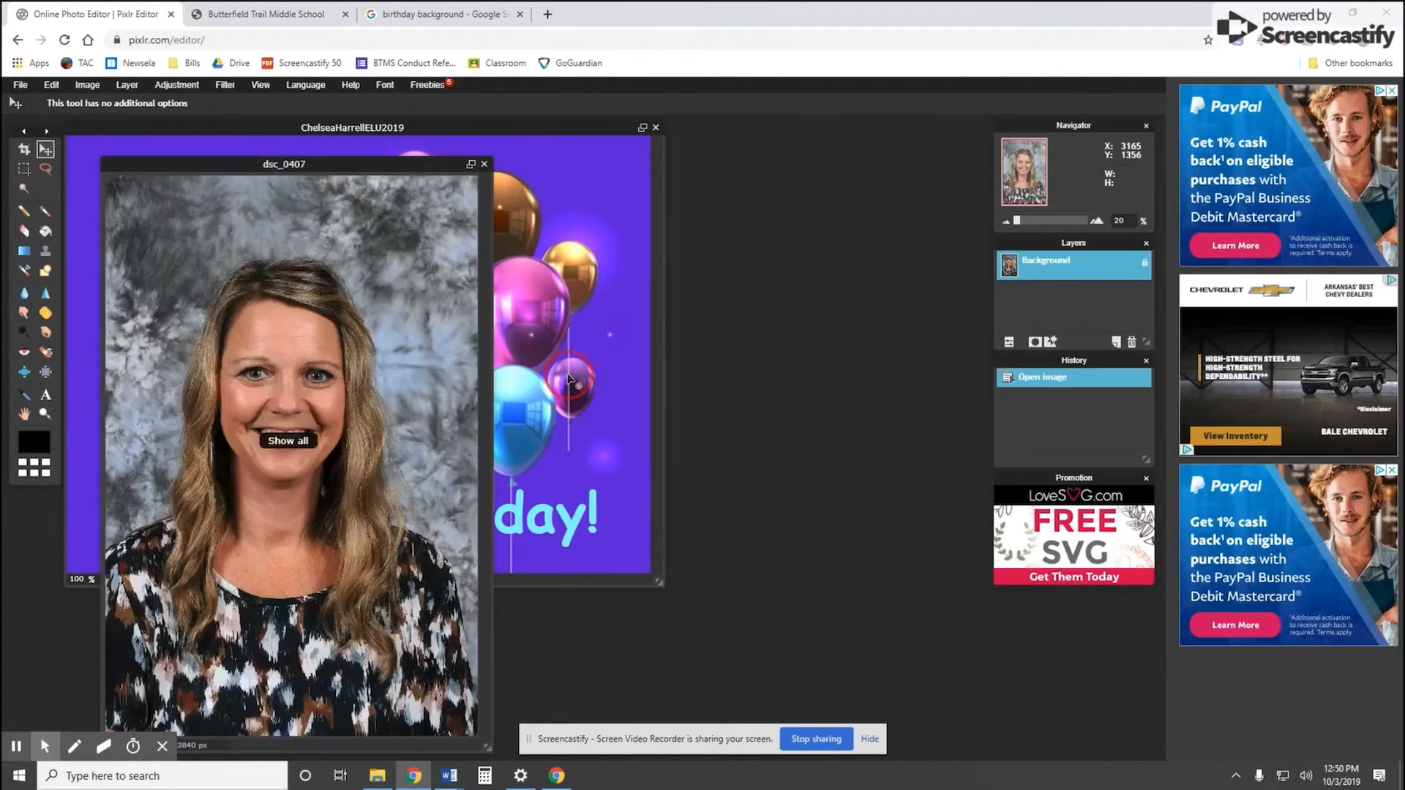
Marquee-select the portrait's head and shoulders, about 2442 by 2486 px, and copy the selection into the birthday picture as a new layer
click(24, 168)
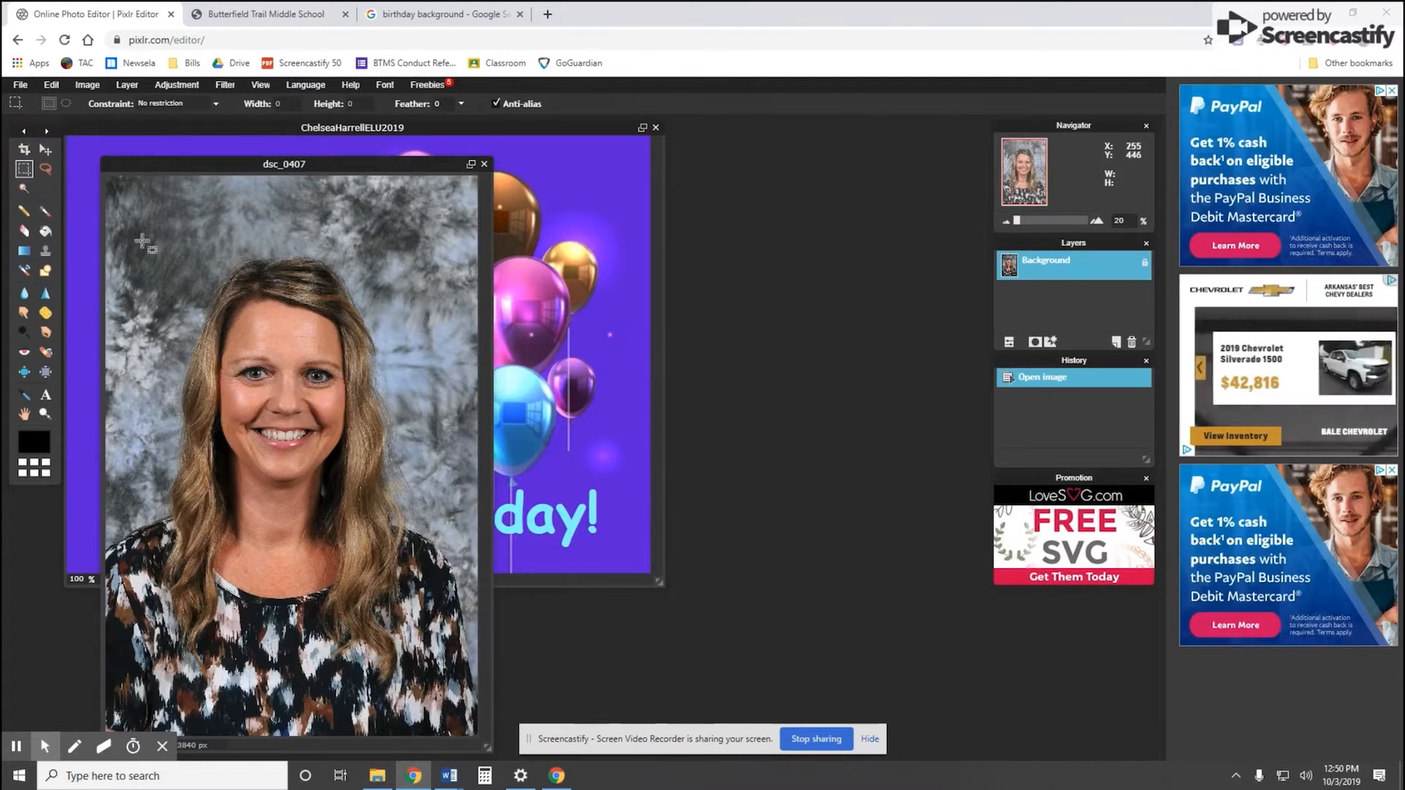
drag(126, 254, 474, 617)
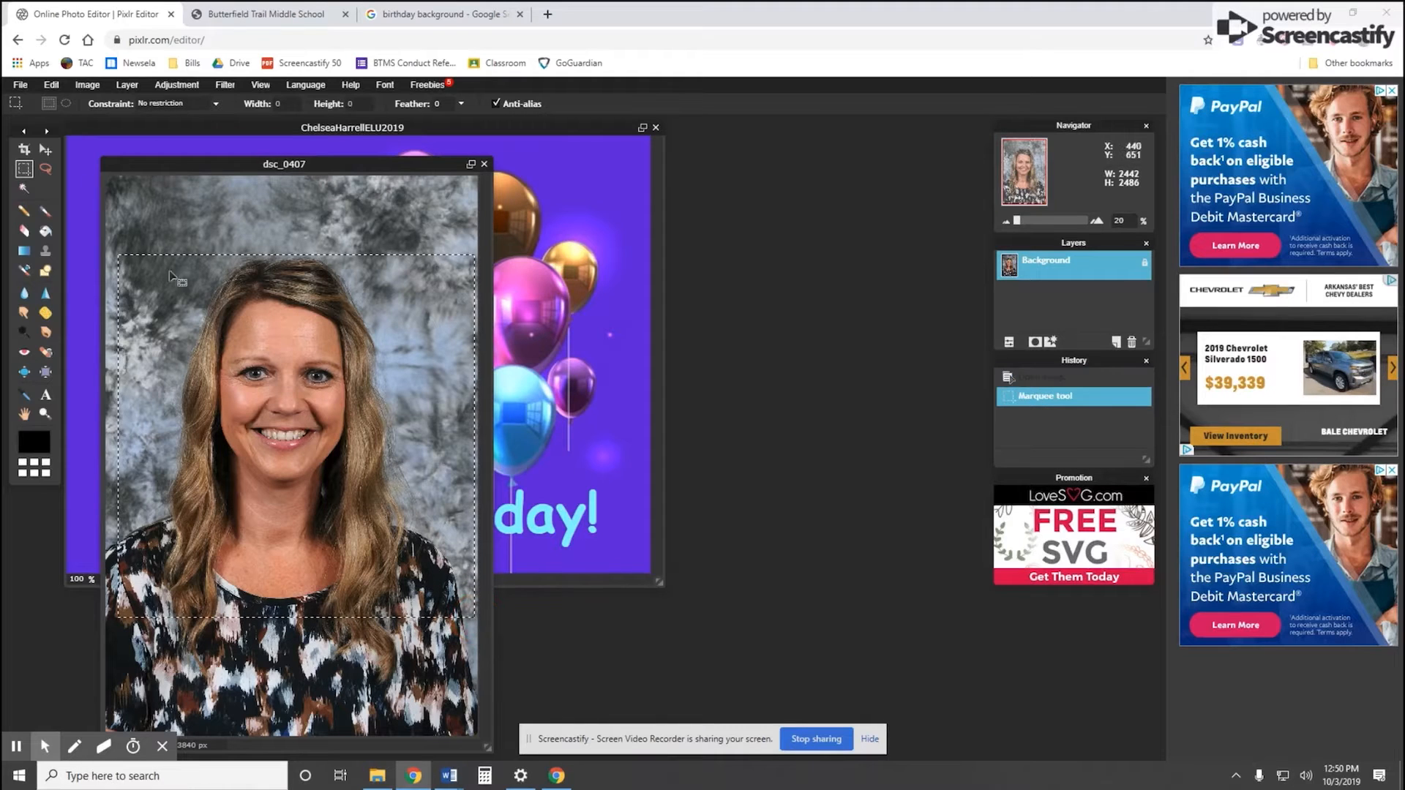
click(45, 149)
drag(256, 398, 155, 352)
drag(663, 584, 807, 682)
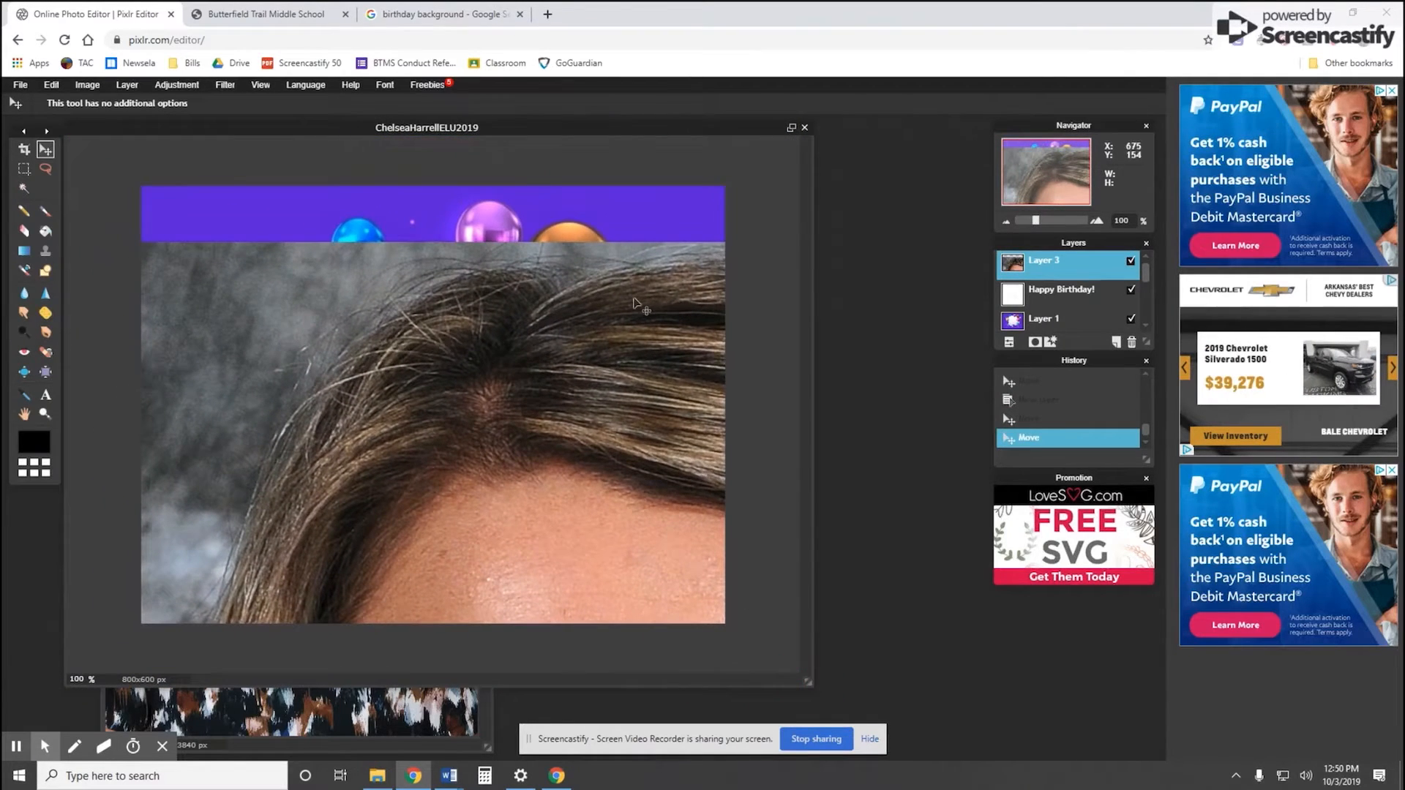
Shrink the pasted portrait layer with Free transform to roughly the width of the balloon ring and move it over the white circle
click(217, 208)
drag(303, 338, 850, 258)
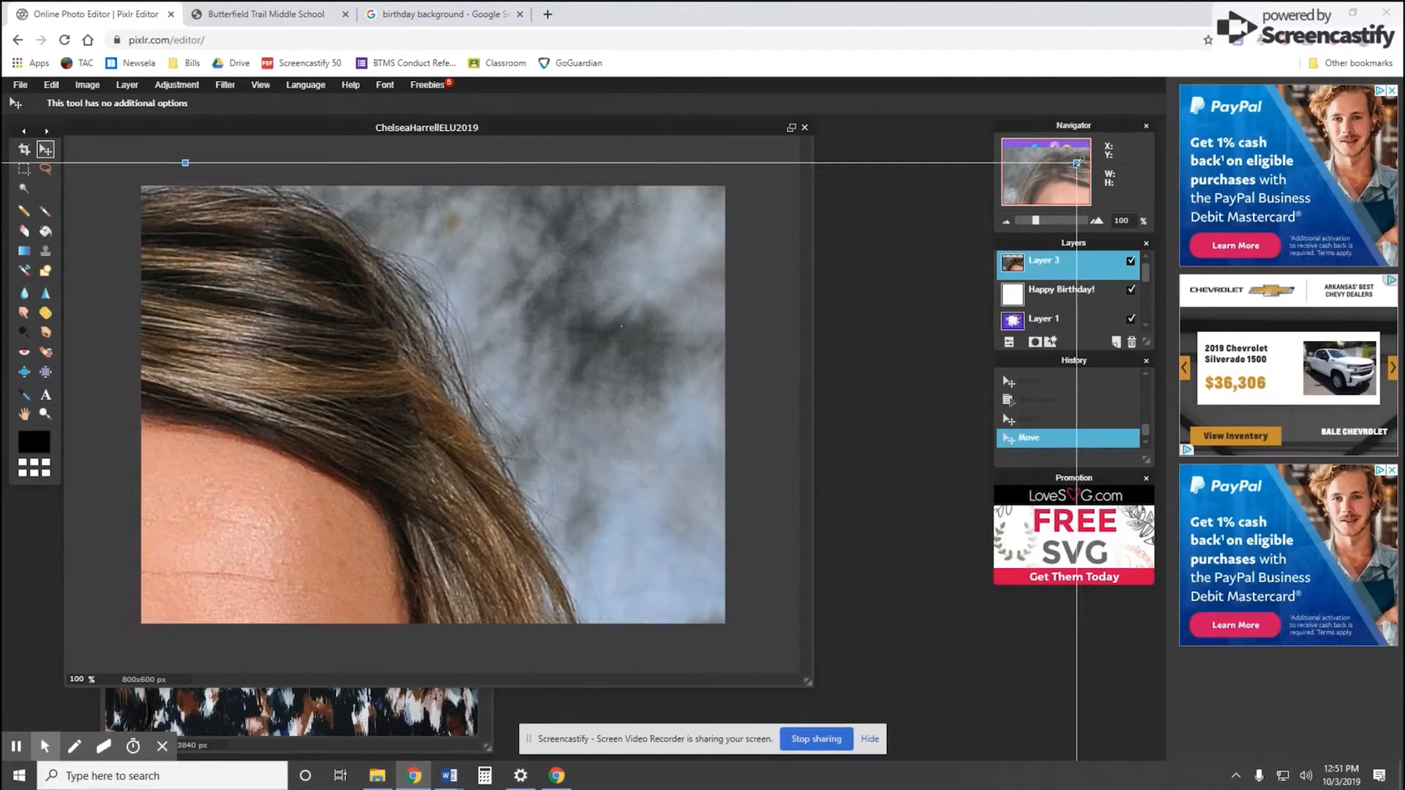
drag(1077, 163, 528, 549)
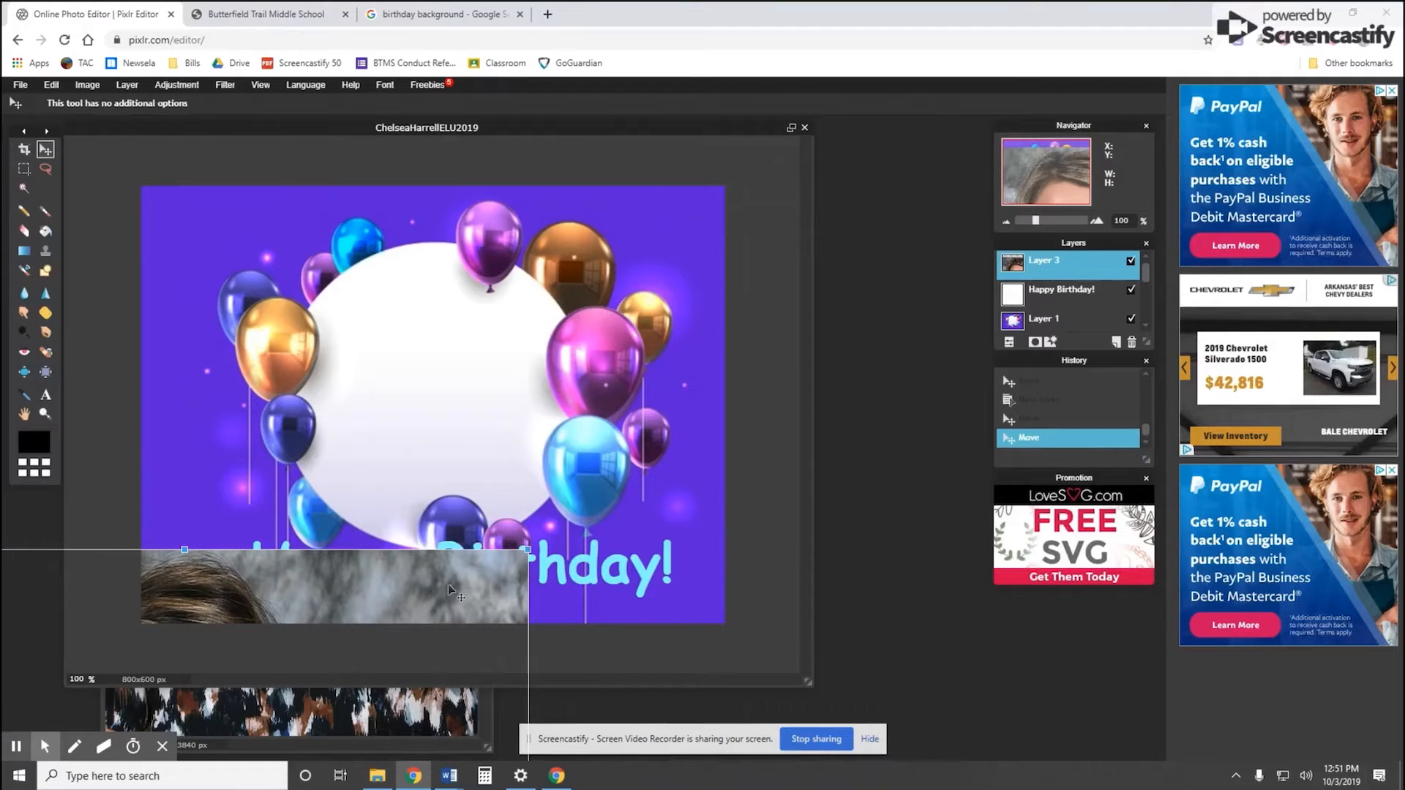
drag(448, 584, 702, 205)
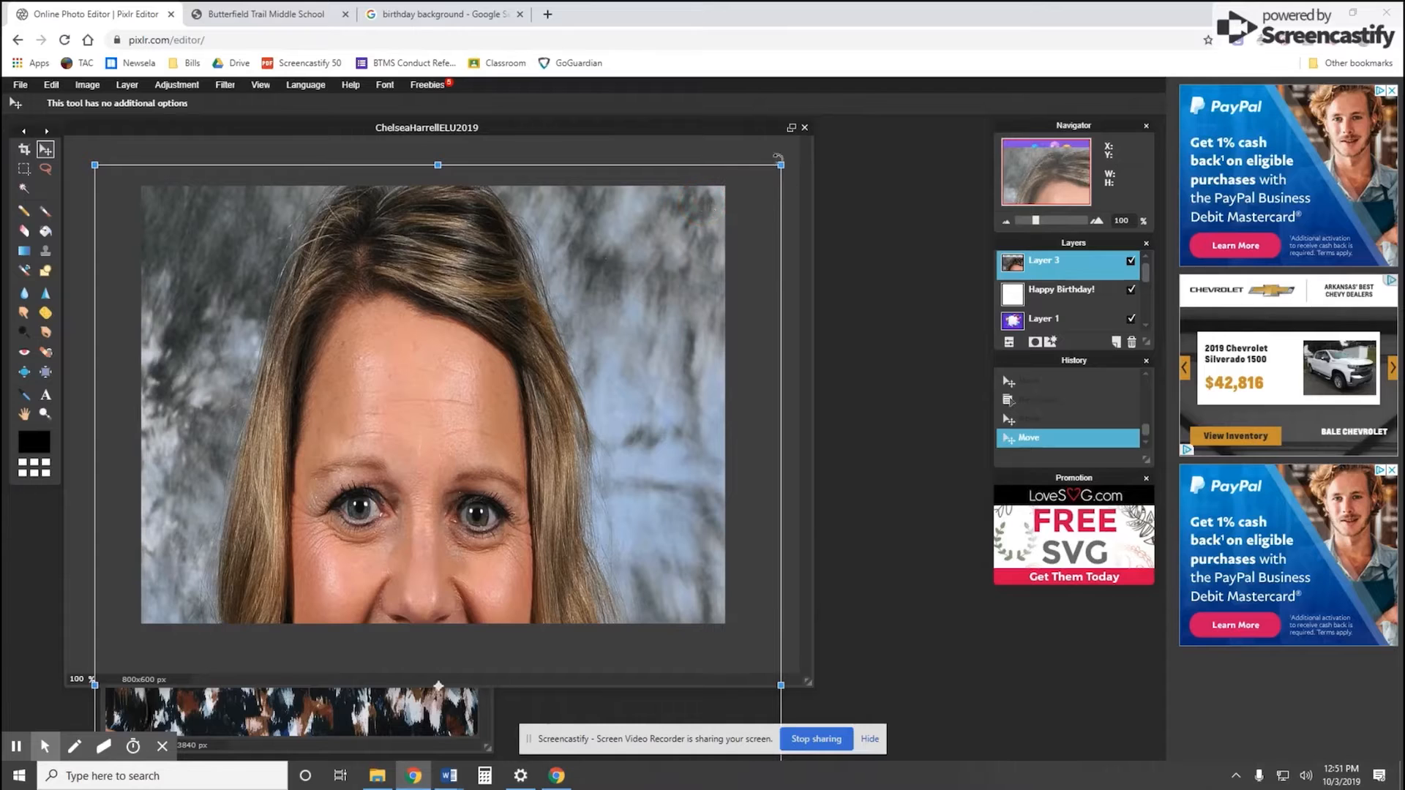
drag(787, 164, 786, 283)
drag(644, 365, 670, 235)
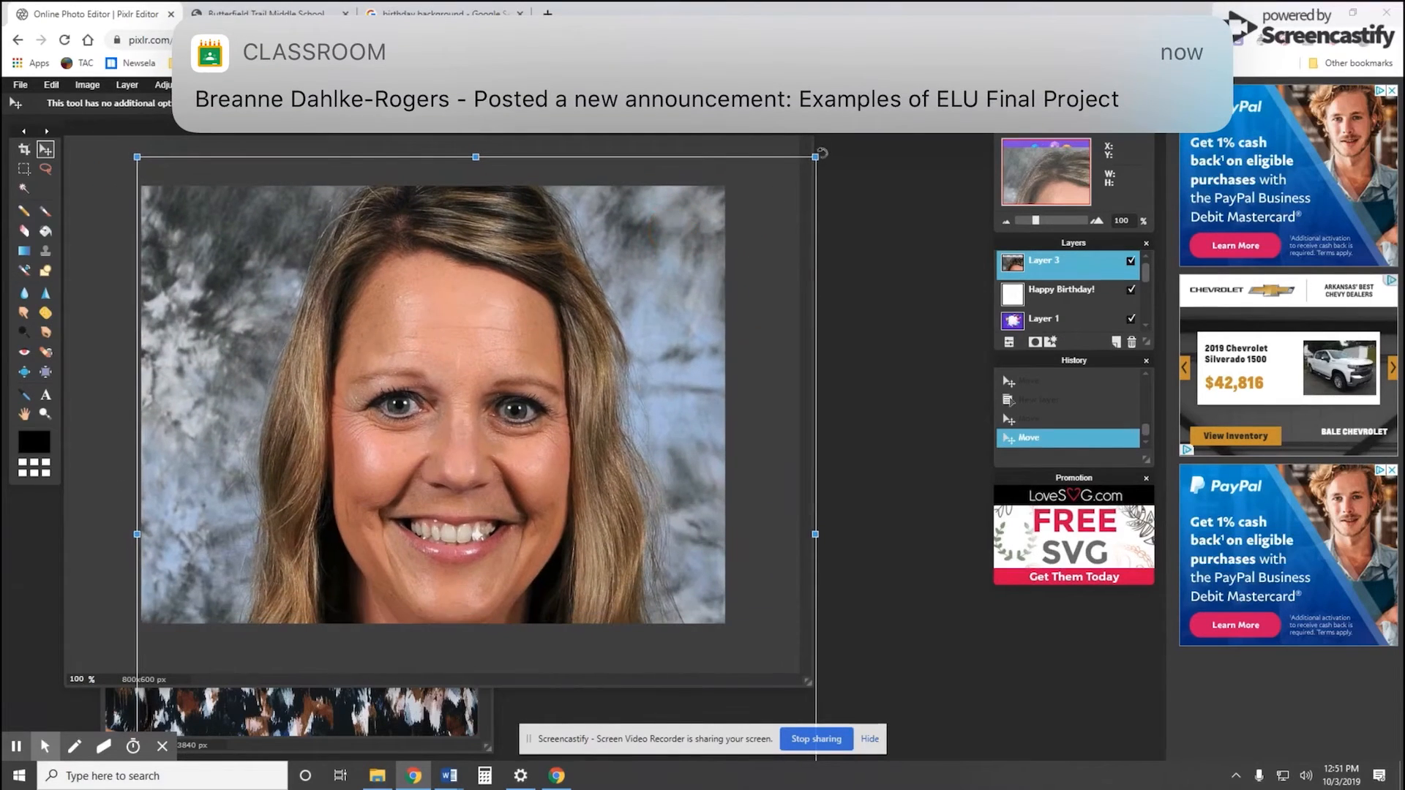
drag(816, 156, 659, 324)
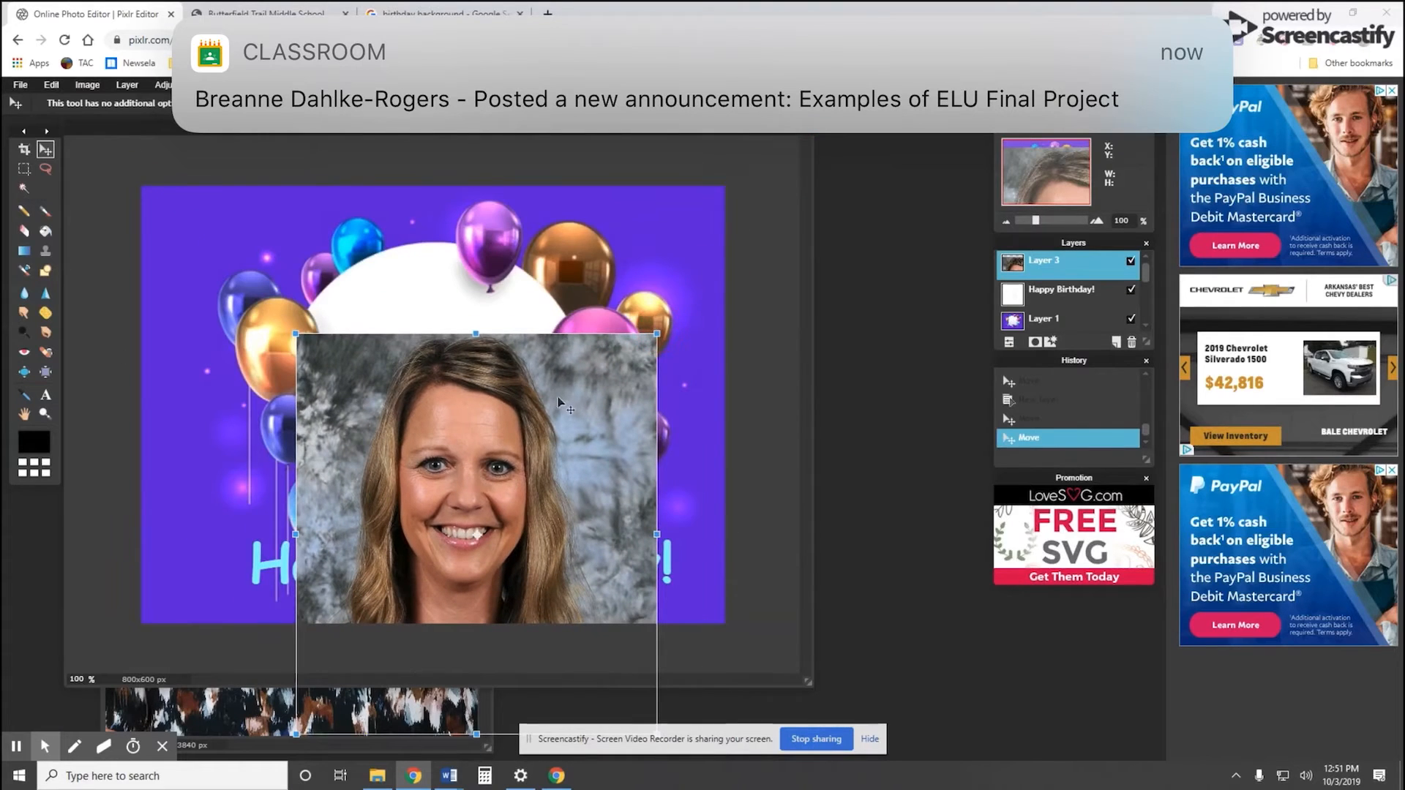
drag(558, 396, 530, 296)
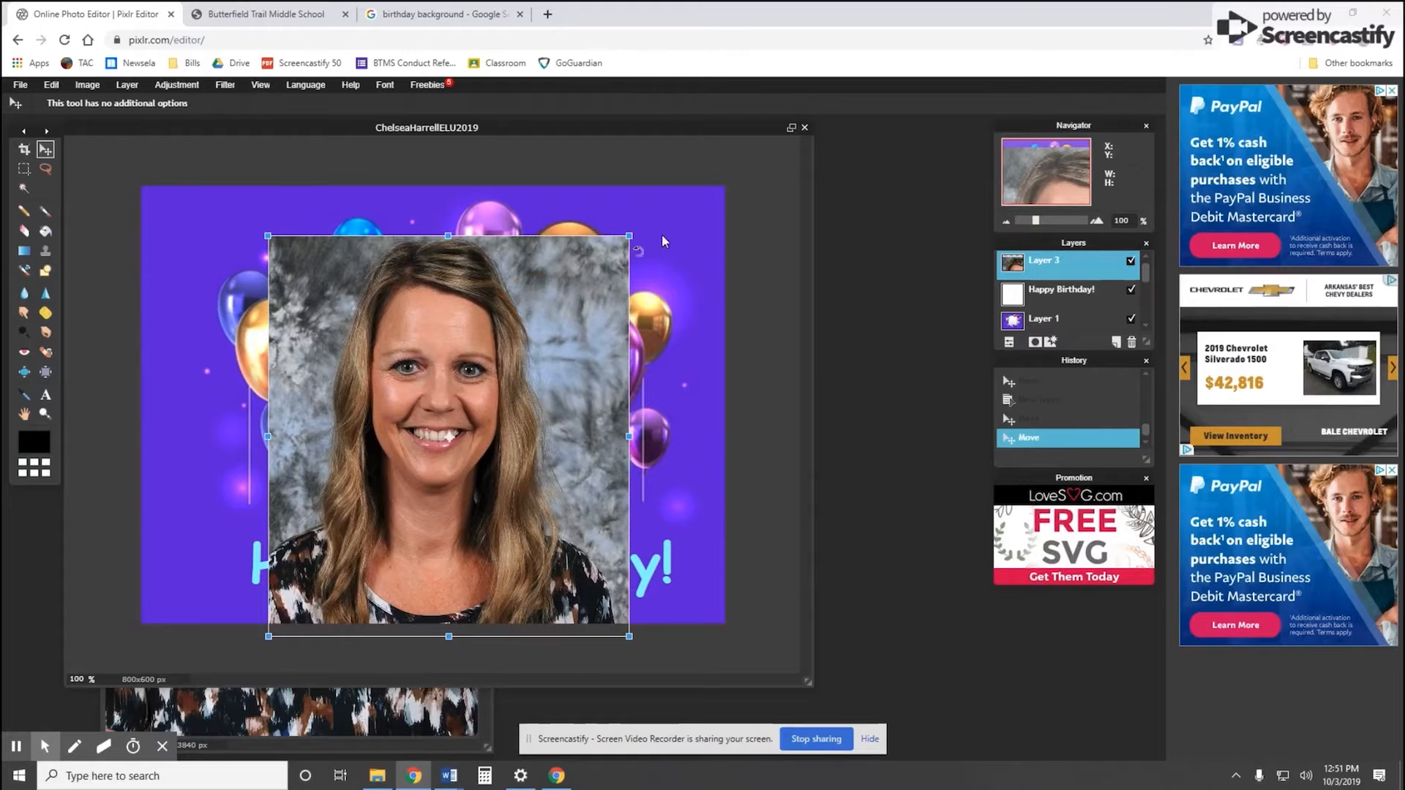
Fine-tune the portrait's size and proportions, raise it so its lower edge just overlaps the birthday text, and apply the transformation
drag(635, 231, 606, 257)
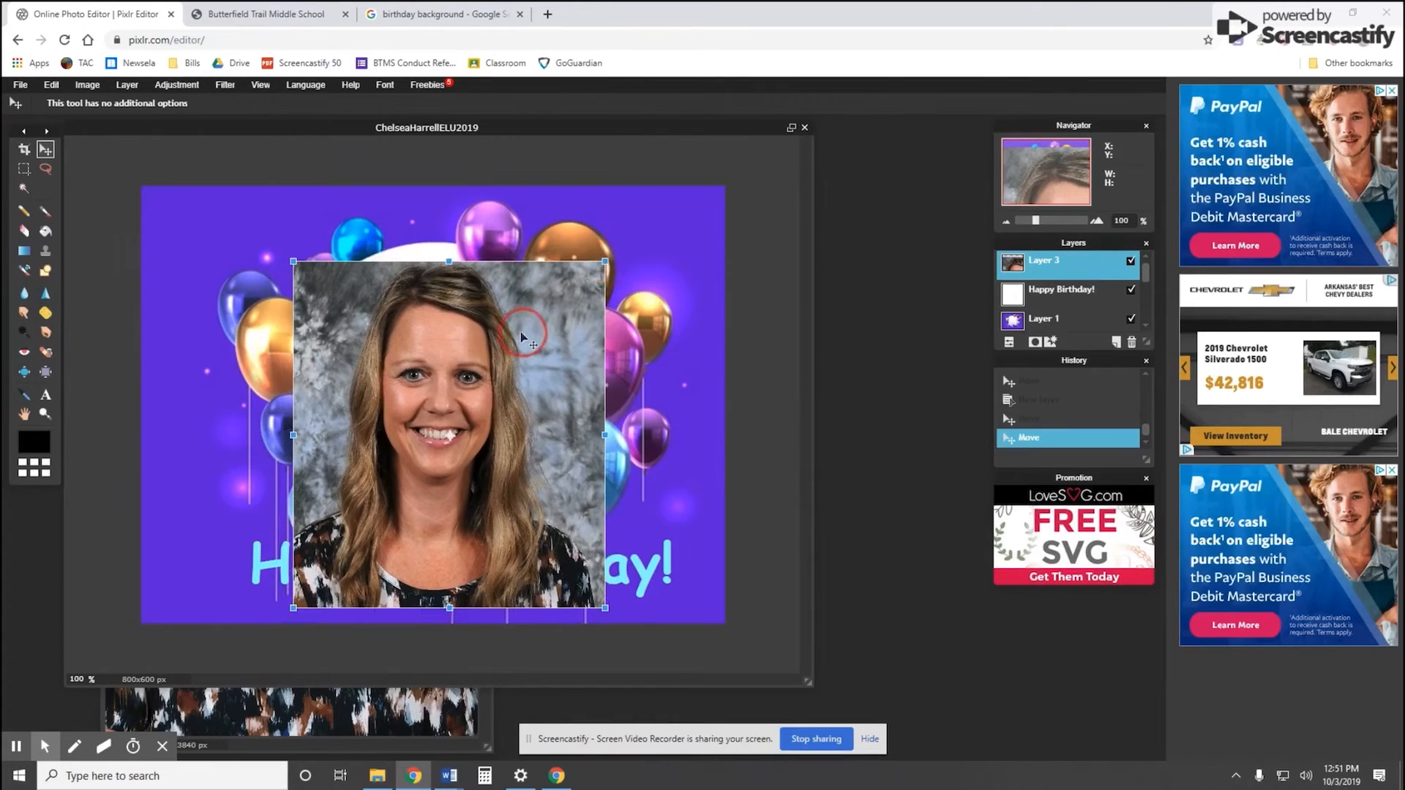
drag(523, 333, 522, 322)
drag(606, 245, 612, 258)
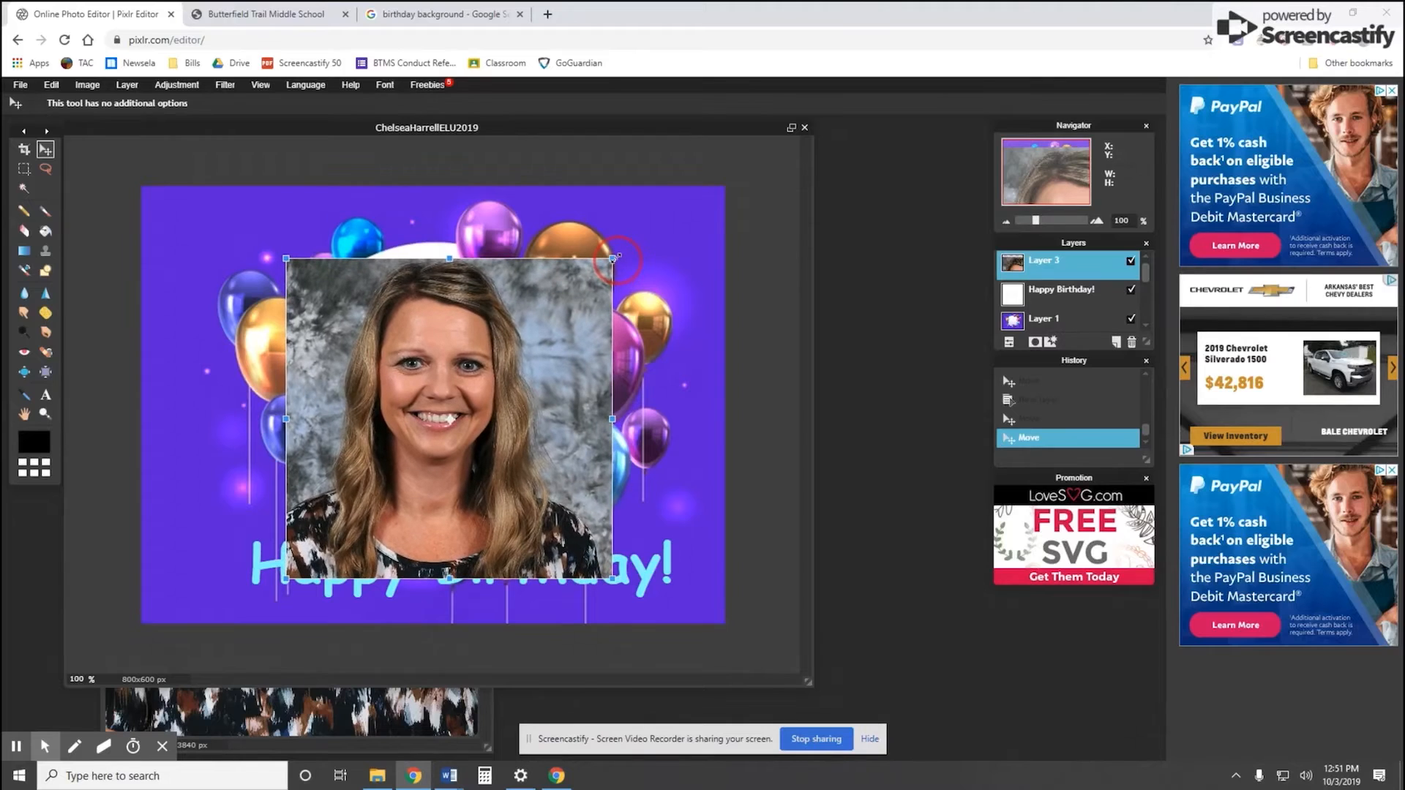
drag(520, 297, 522, 281)
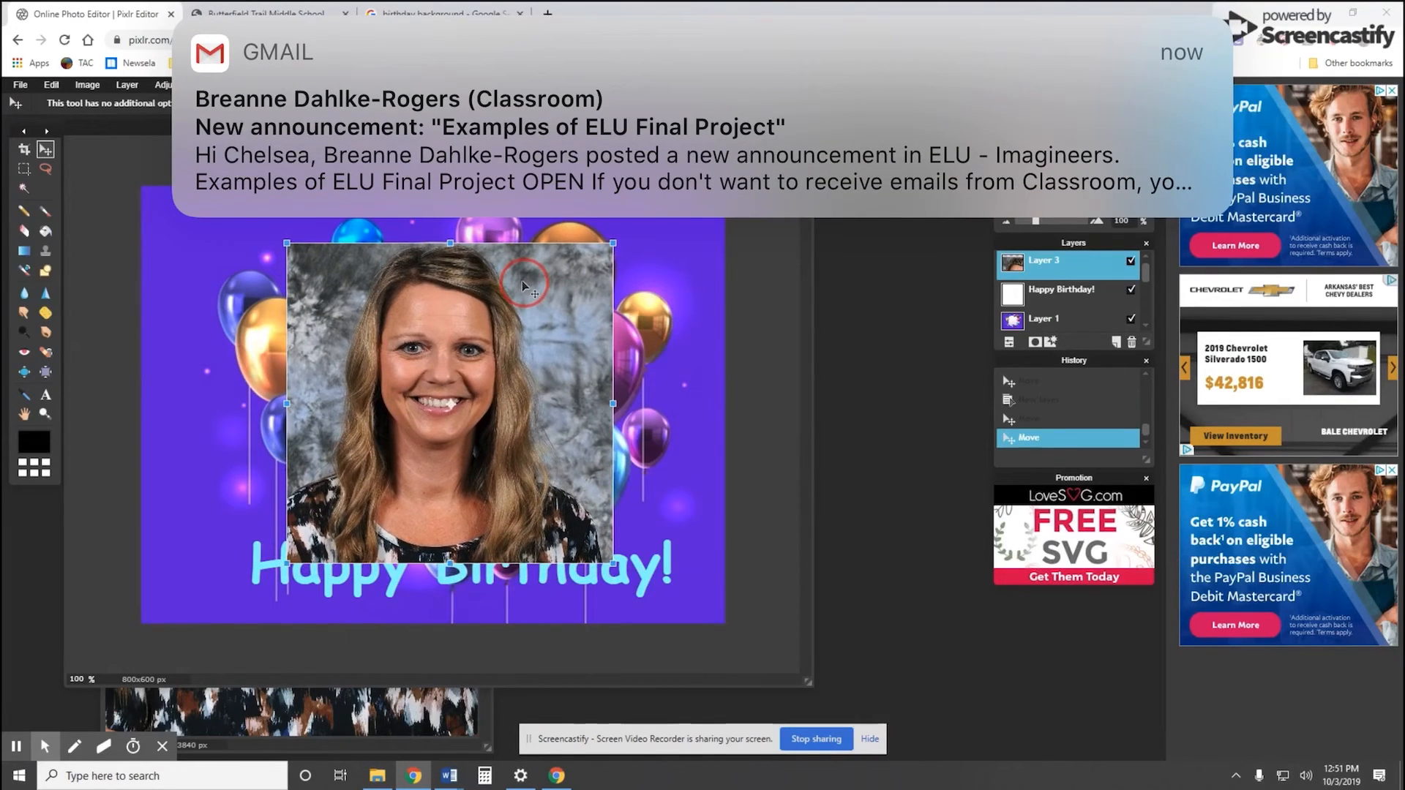
click(24, 233)
click(521, 447)
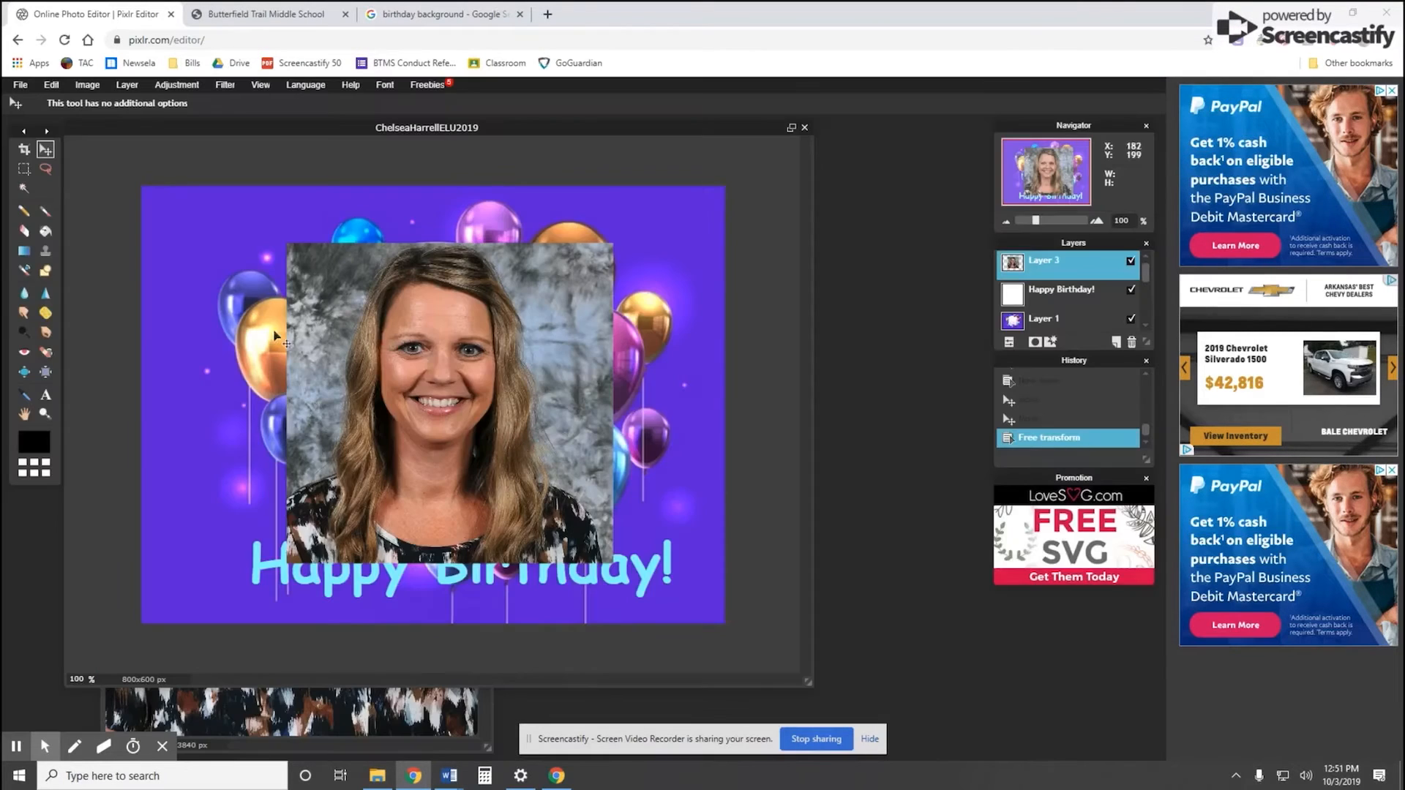
Erase the grey backdrop and lower clothing around the portrait using the Eraser with the soft 100 brush, spacing 15 and hardness 52
click(28, 232)
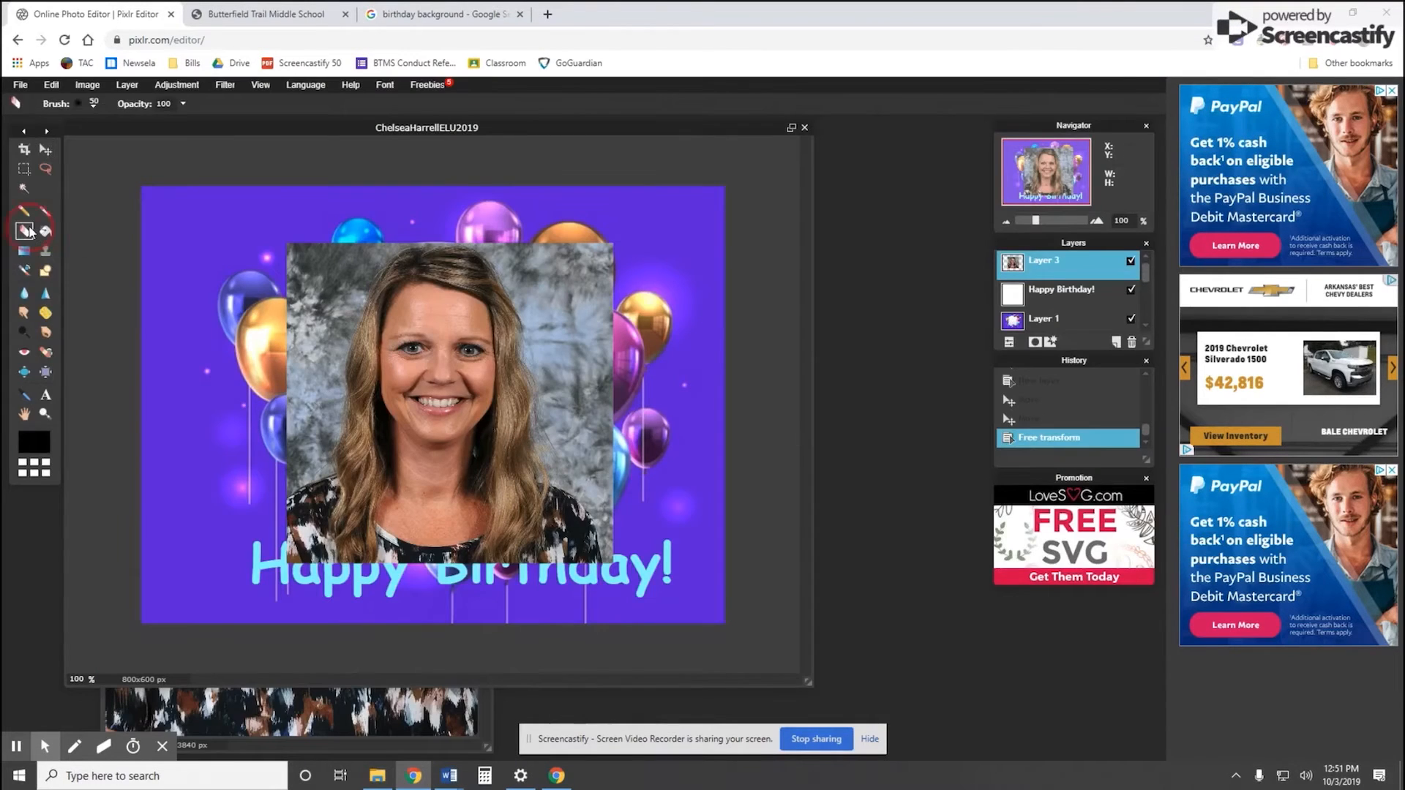
click(81, 104)
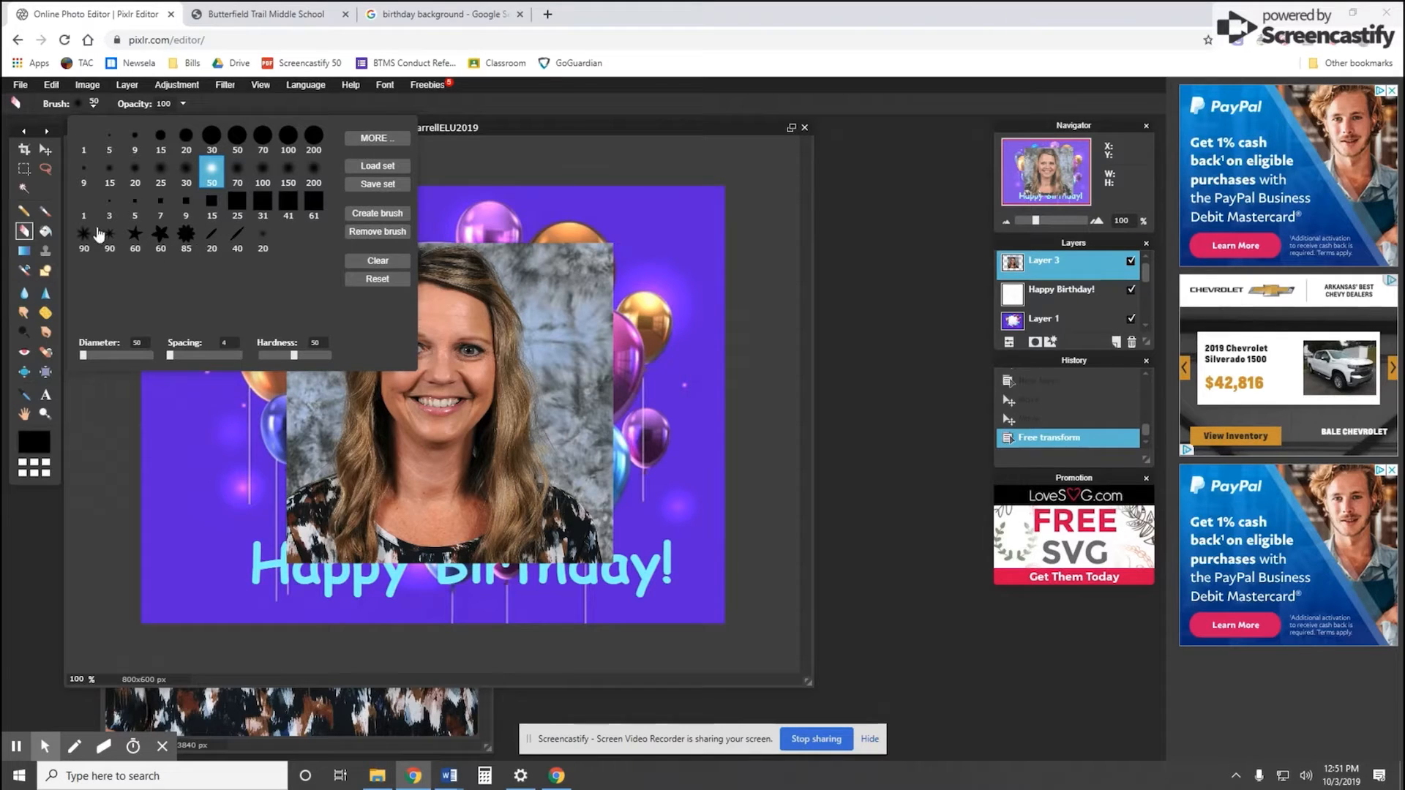
click(263, 175)
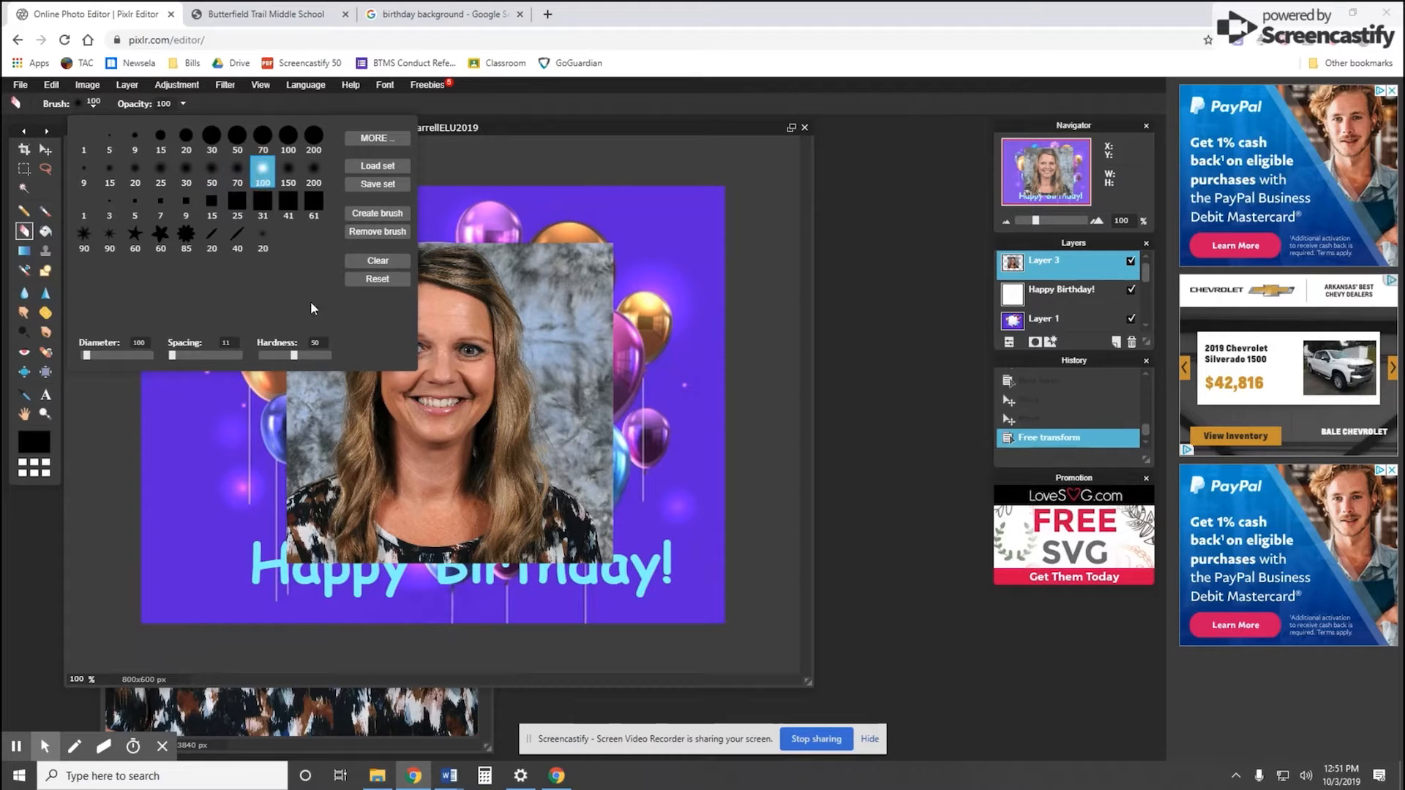
mouse_move(280, 358)
mouse_down()
mouse_move(262, 359)
mouse_move(295, 361)
mouse_up()
mouse_move(617, 266)
mouse_down()
mouse_move(555, 267)
mouse_move(517, 229)
mouse_move(539, 268)
mouse_move(512, 248)
mouse_move(500, 260)
mouse_move(543, 303)
mouse_move(546, 346)
mouse_move(551, 315)
mouse_move(530, 277)
mouse_move(577, 392)
mouse_move(590, 240)
mouse_move(567, 245)
mouse_move(610, 252)
mouse_move(595, 366)
mouse_move(612, 517)
mouse_move(514, 557)
mouse_move(581, 527)
mouse_move(601, 493)
mouse_move(592, 484)
mouse_move(521, 540)
mouse_move(582, 485)
mouse_move(597, 445)
mouse_move(597, 416)
mouse_move(578, 430)
mouse_move(554, 503)
mouse_move(550, 372)
mouse_move(550, 512)
mouse_up()
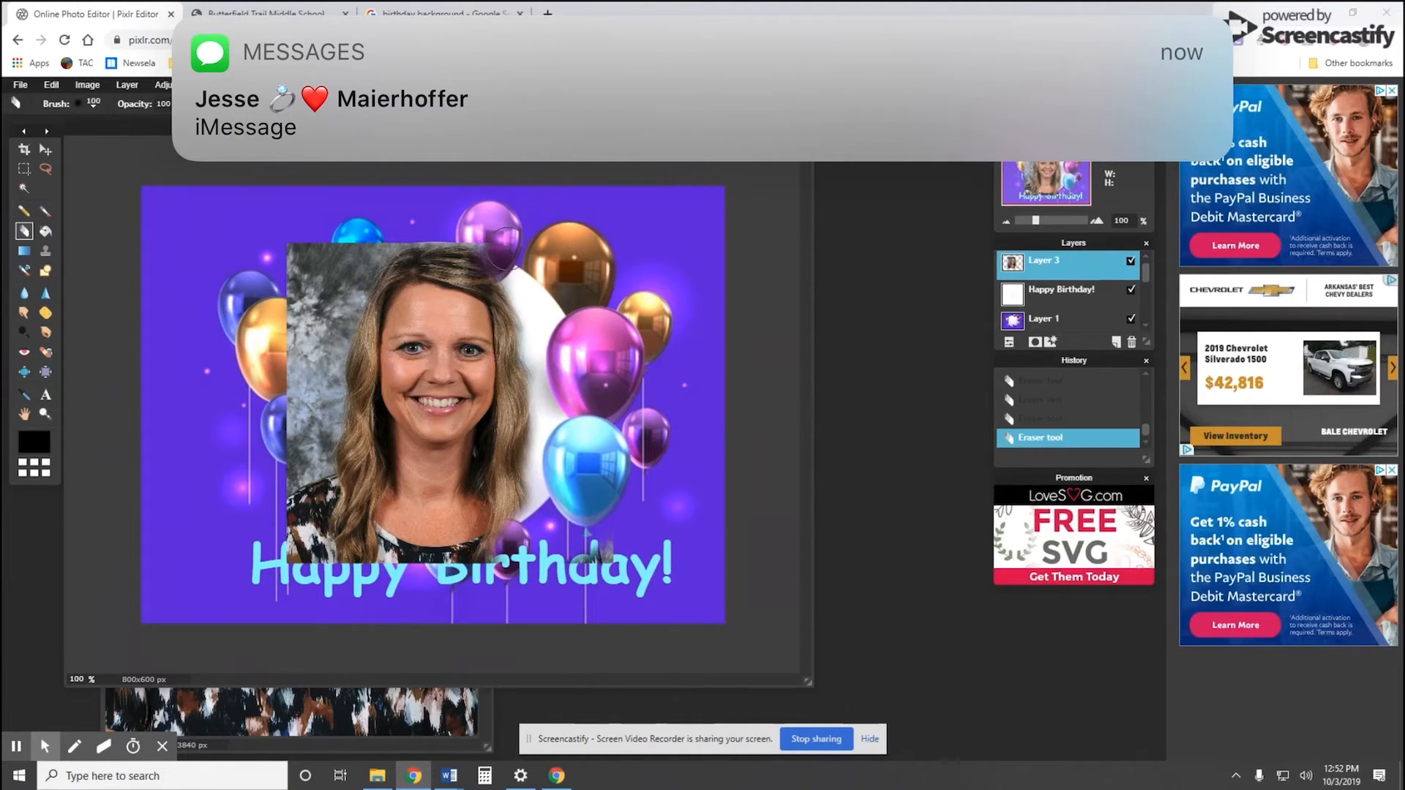
mouse_move(505, 256)
mouse_down()
mouse_move(422, 223)
mouse_move(382, 235)
mouse_move(319, 339)
mouse_move(356, 257)
mouse_move(370, 245)
mouse_move(324, 366)
mouse_move(304, 551)
mouse_move(290, 352)
mouse_move(309, 270)
mouse_move(340, 232)
mouse_move(356, 239)
mouse_move(318, 239)
mouse_move(252, 270)
mouse_move(185, 372)
mouse_up()
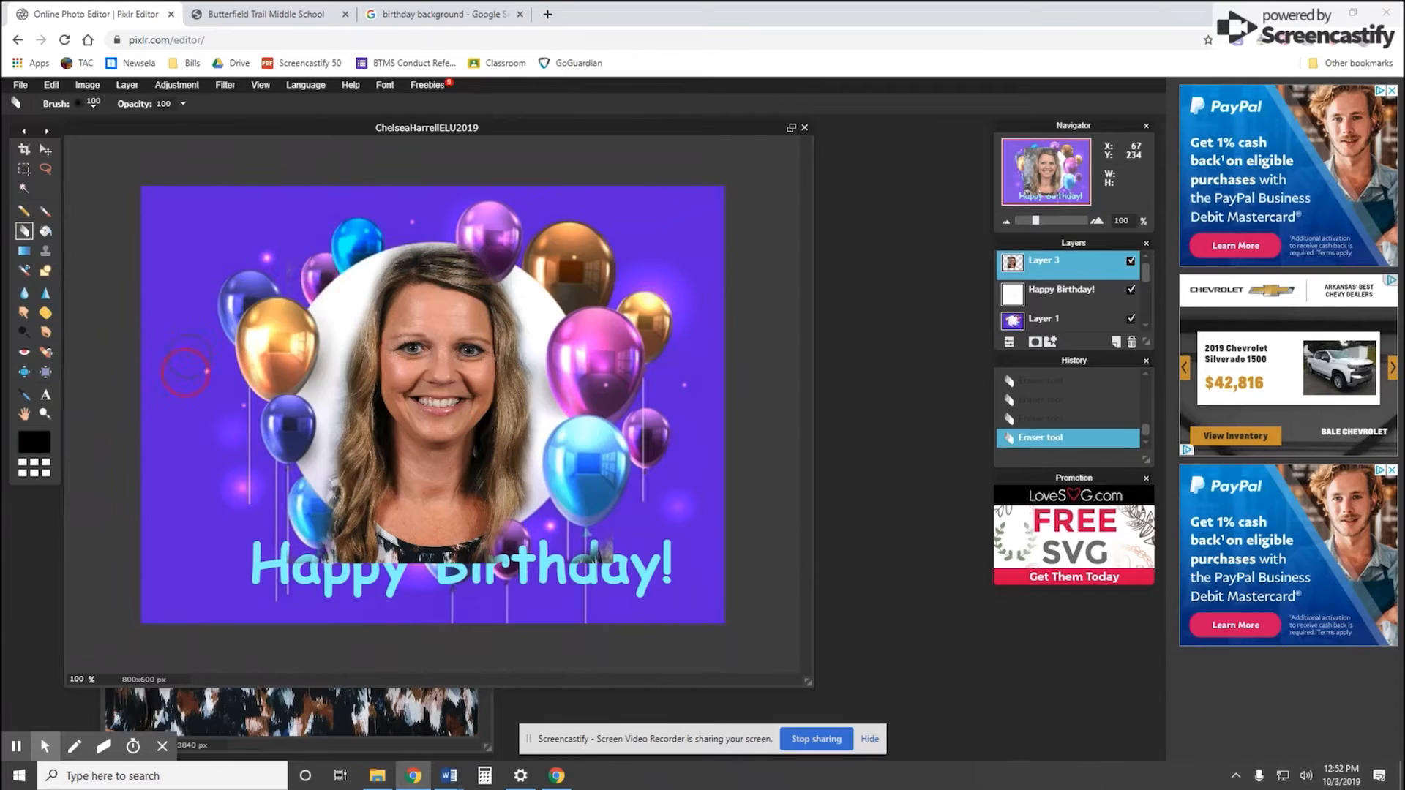
mouse_move(322, 583)
mouse_down()
mouse_move(416, 576)
mouse_move(311, 525)
mouse_move(421, 579)
mouse_move(481, 582)
mouse_move(552, 552)
mouse_move(394, 567)
mouse_move(499, 567)
mouse_move(526, 543)
mouse_move(477, 564)
mouse_move(399, 565)
mouse_up()
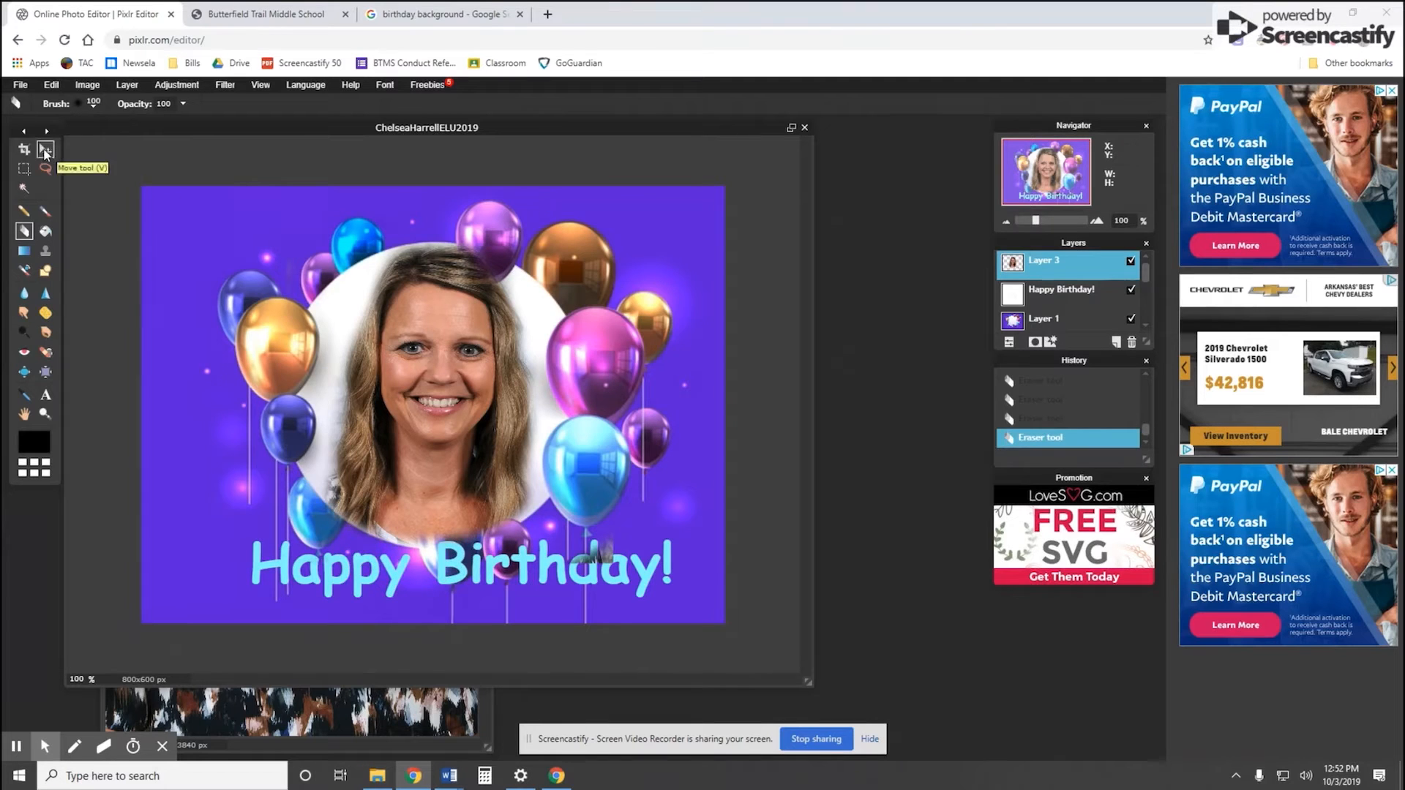
Shift the cut-out portrait slightly up and to the left inside the white circle
click(45, 151)
mouse_move(518, 567)
mouse_down()
mouse_move(526, 557)
mouse_move(495, 556)
mouse_up()
Erase the stray portrait remnants over the balloons and birthday text and trim the portrait's lower edge using the Eraser with the hard 200 brush
click(24, 231)
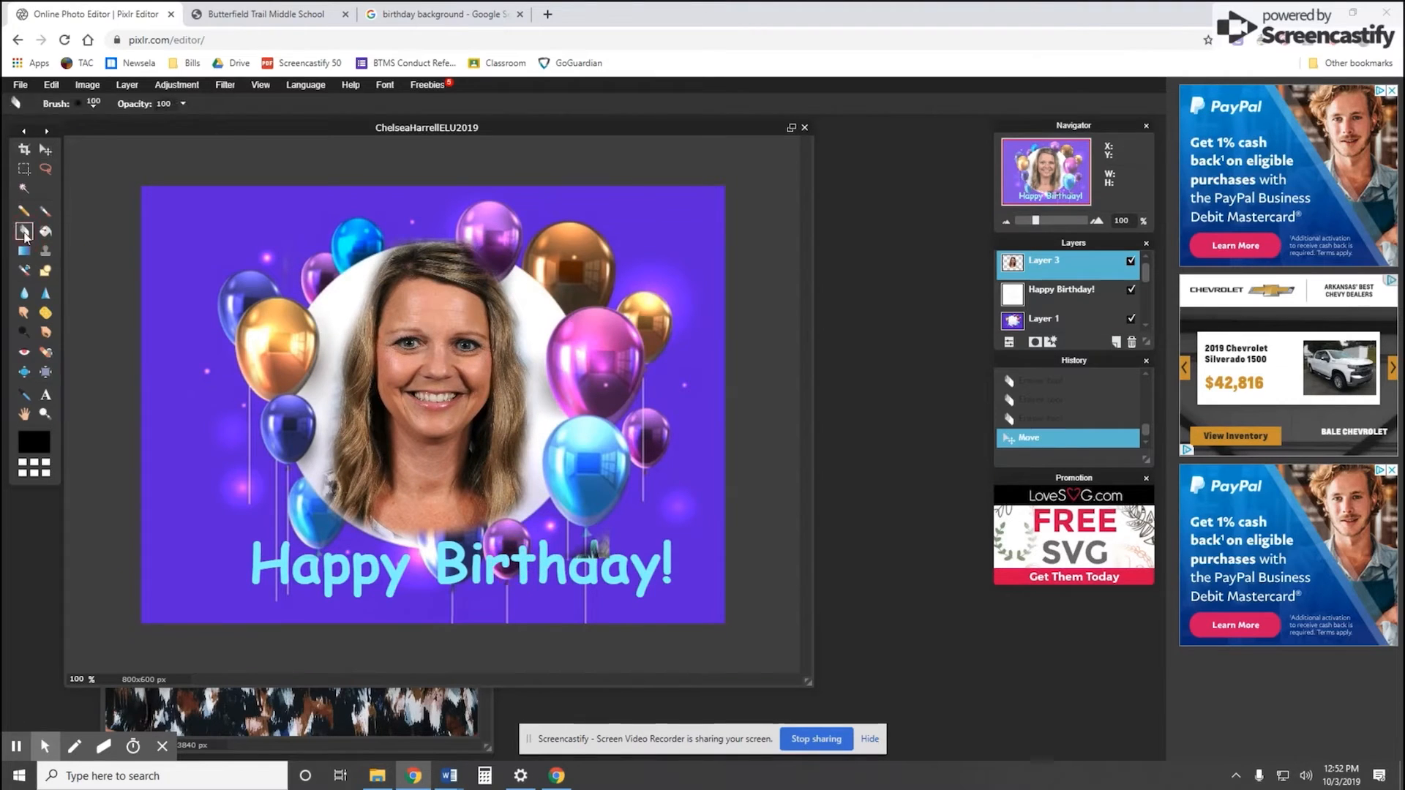
click(82, 105)
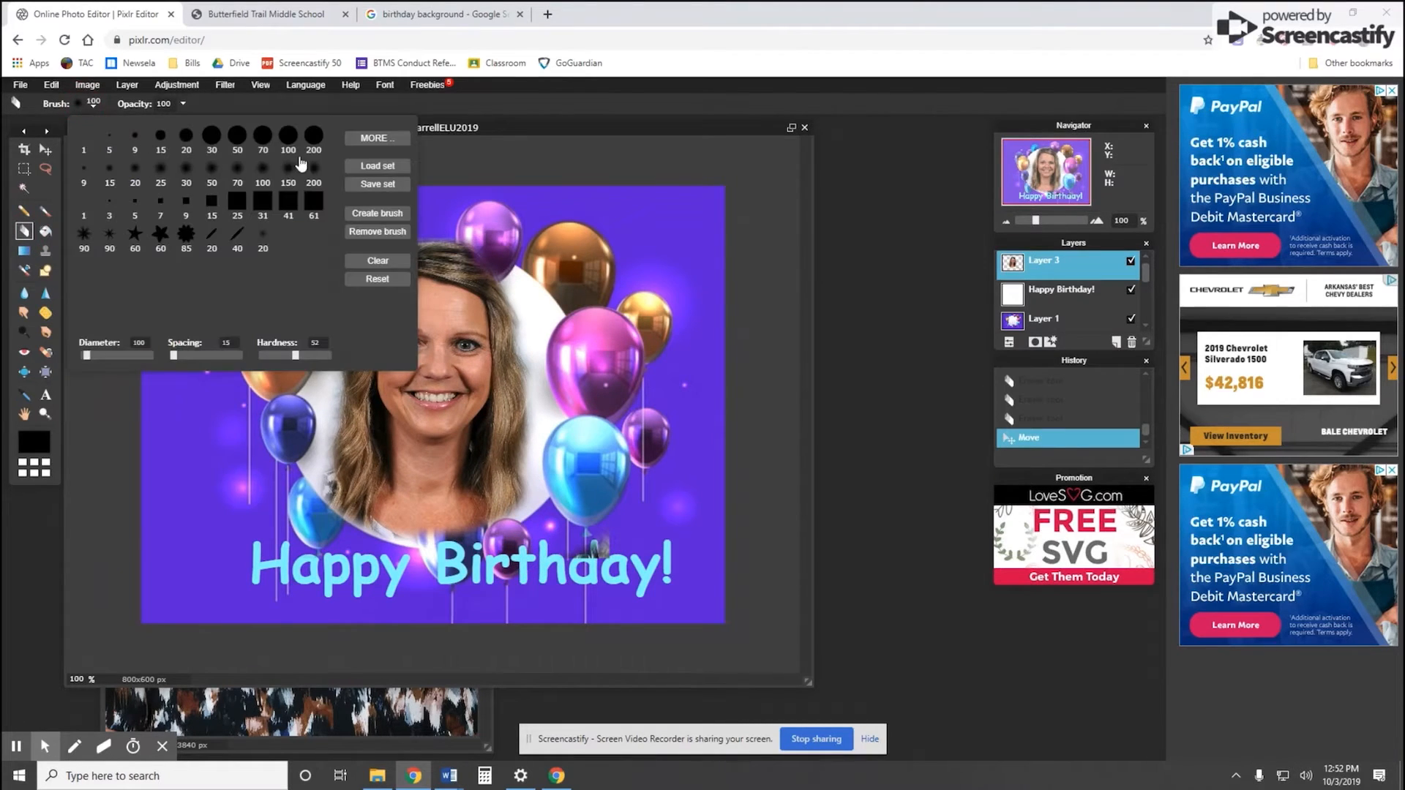
click(314, 140)
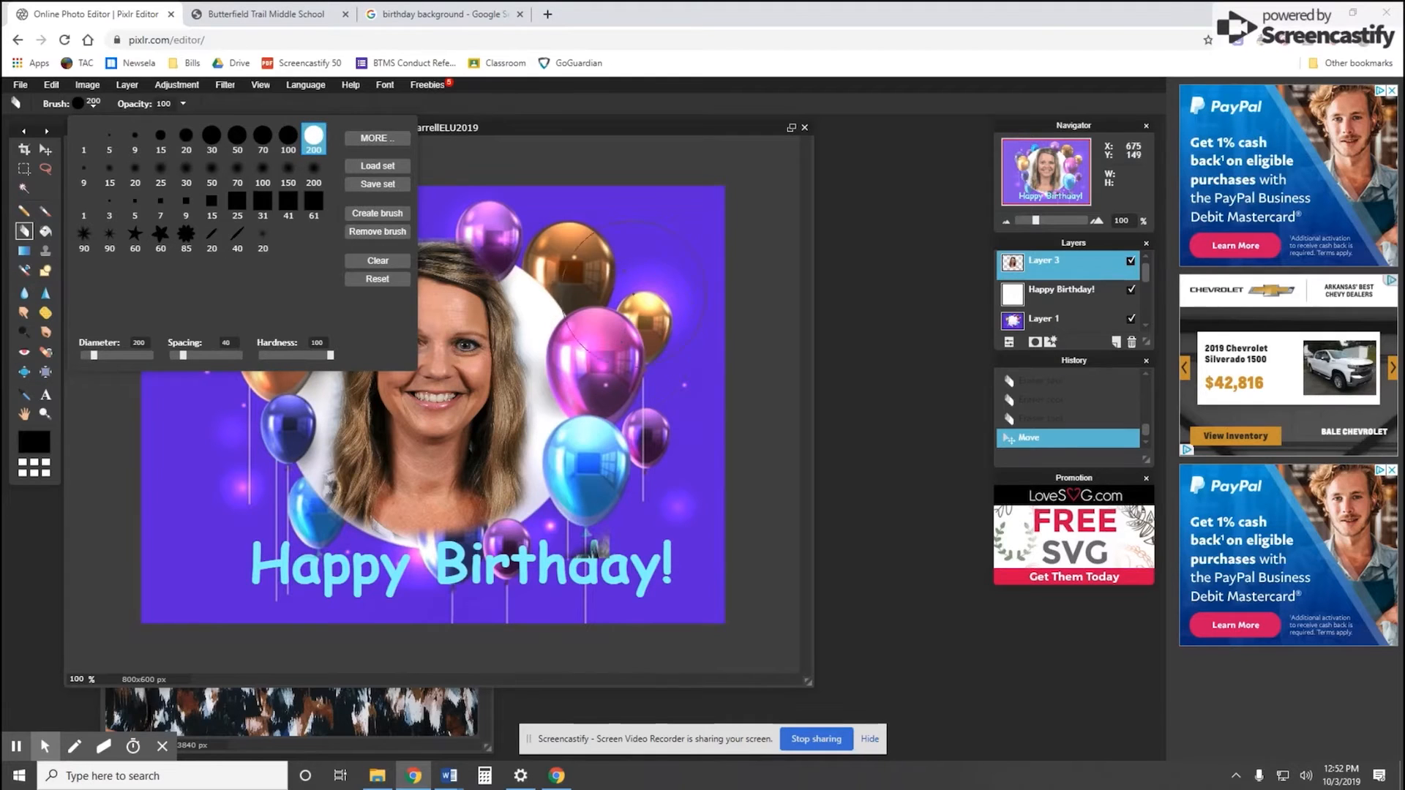
click(577, 268)
click(558, 229)
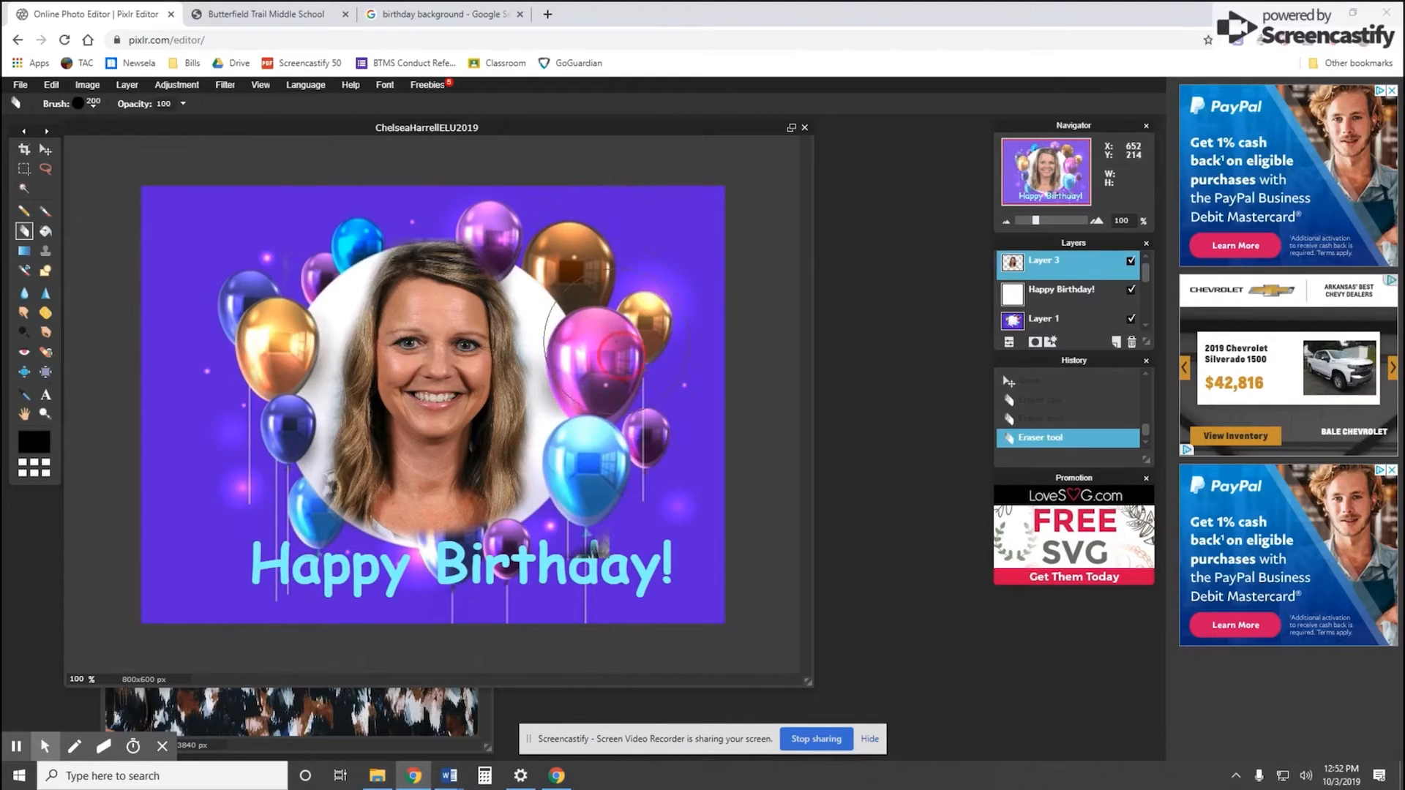
click(557, 567)
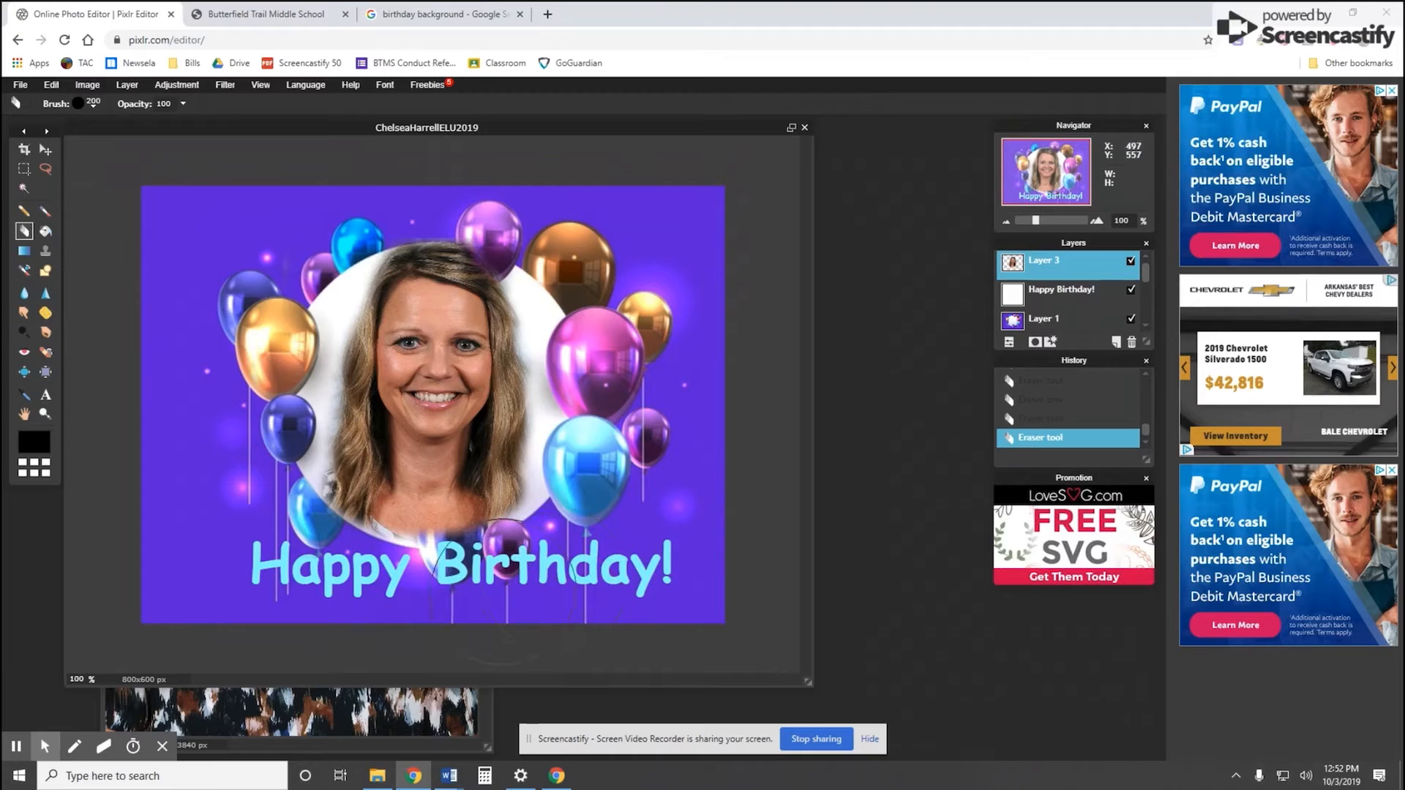
mouse_move(505, 593)
mouse_down()
mouse_move(346, 590)
mouse_move(256, 509)
mouse_up()
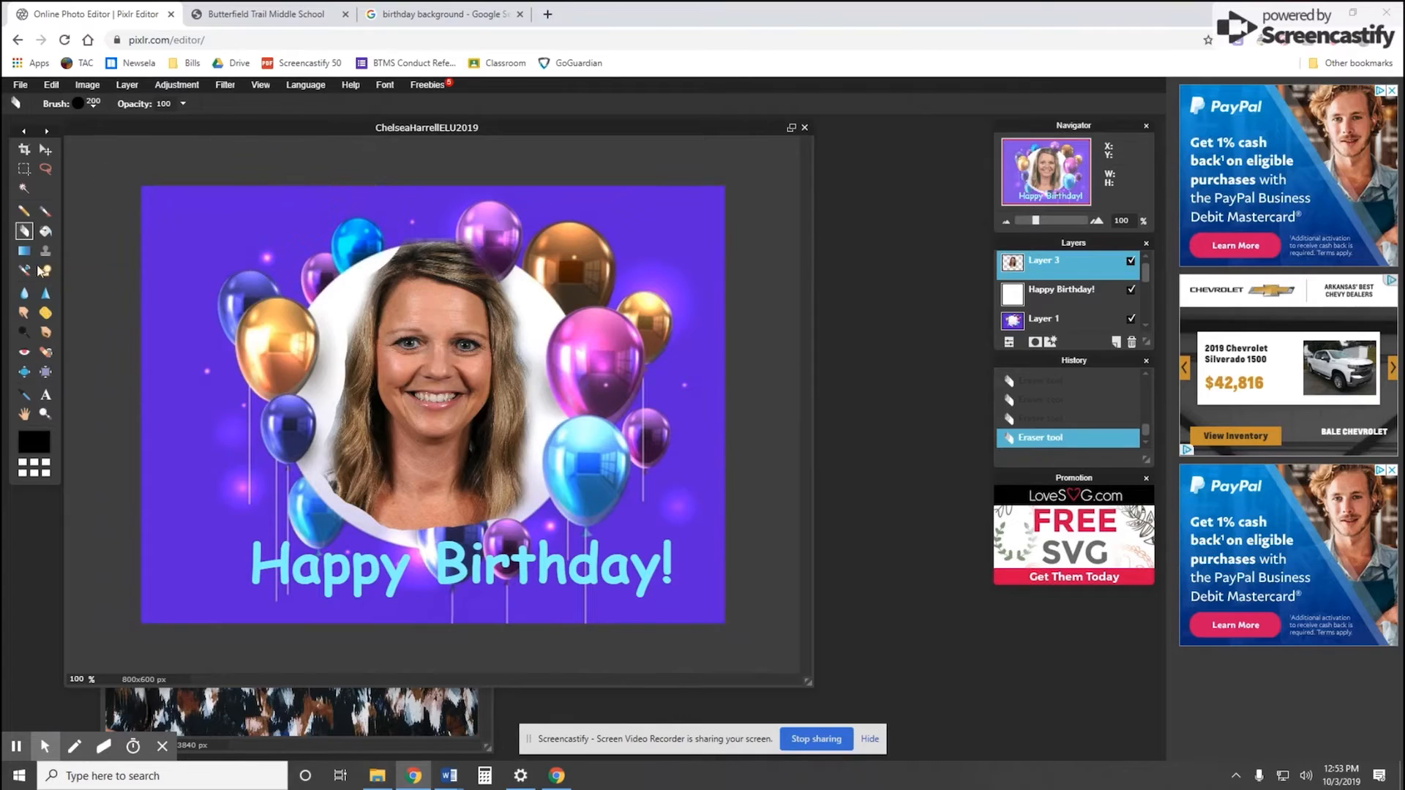
Soften and clean up the portrait's outline, including the hair edges and shoulders, using the Eraser with the soft 70 brush
click(90, 106)
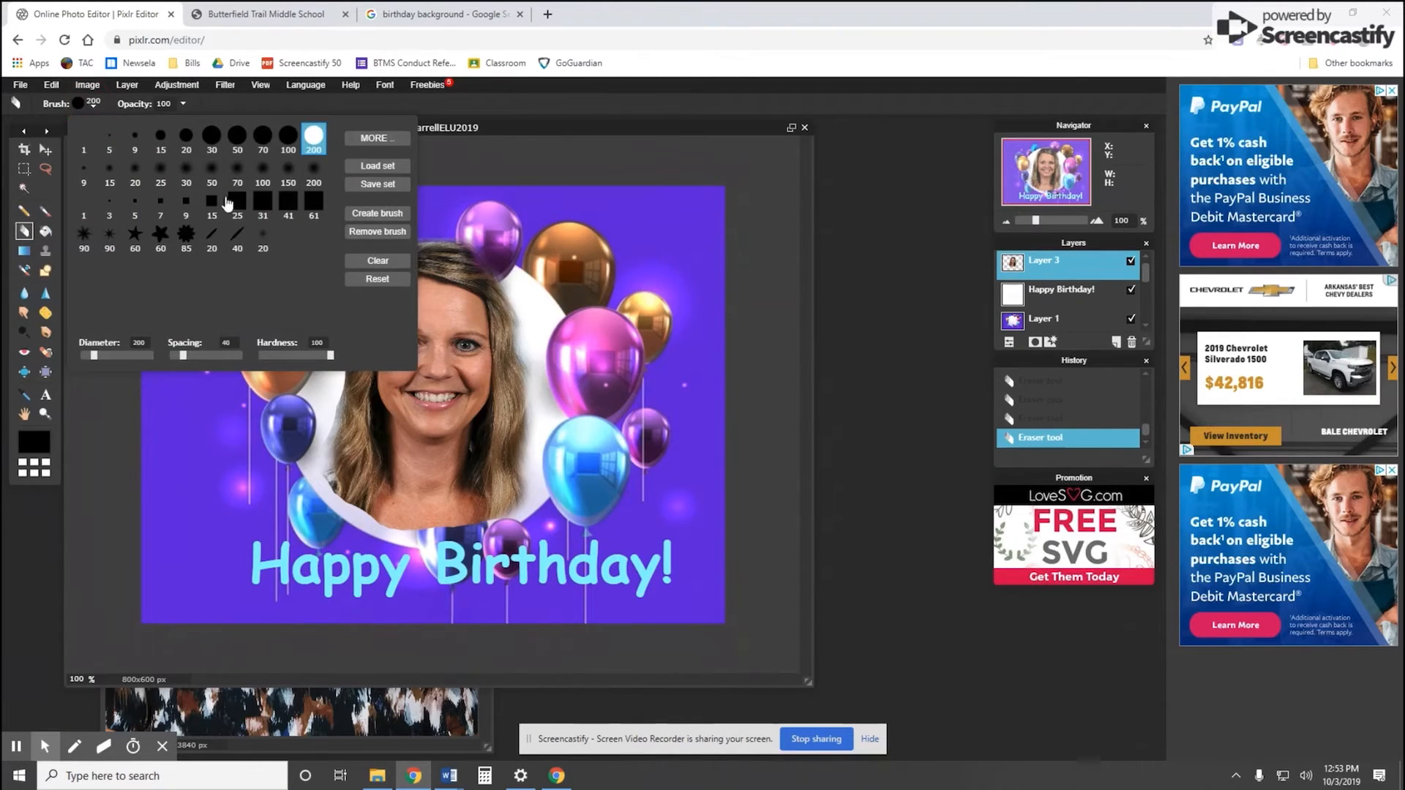
click(237, 173)
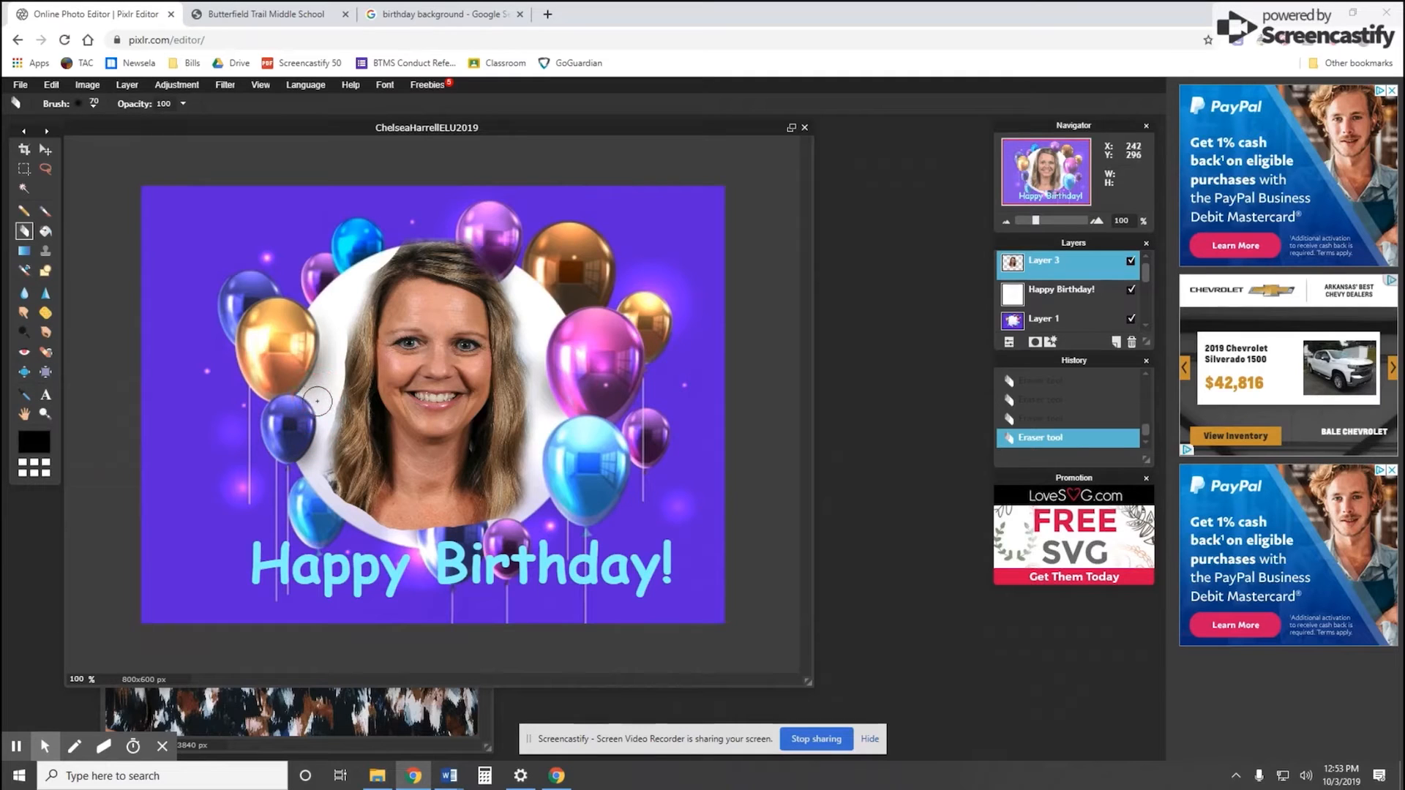
mouse_move(327, 408)
mouse_down()
mouse_move(307, 497)
mouse_move(327, 340)
mouse_move(323, 397)
mouse_up()
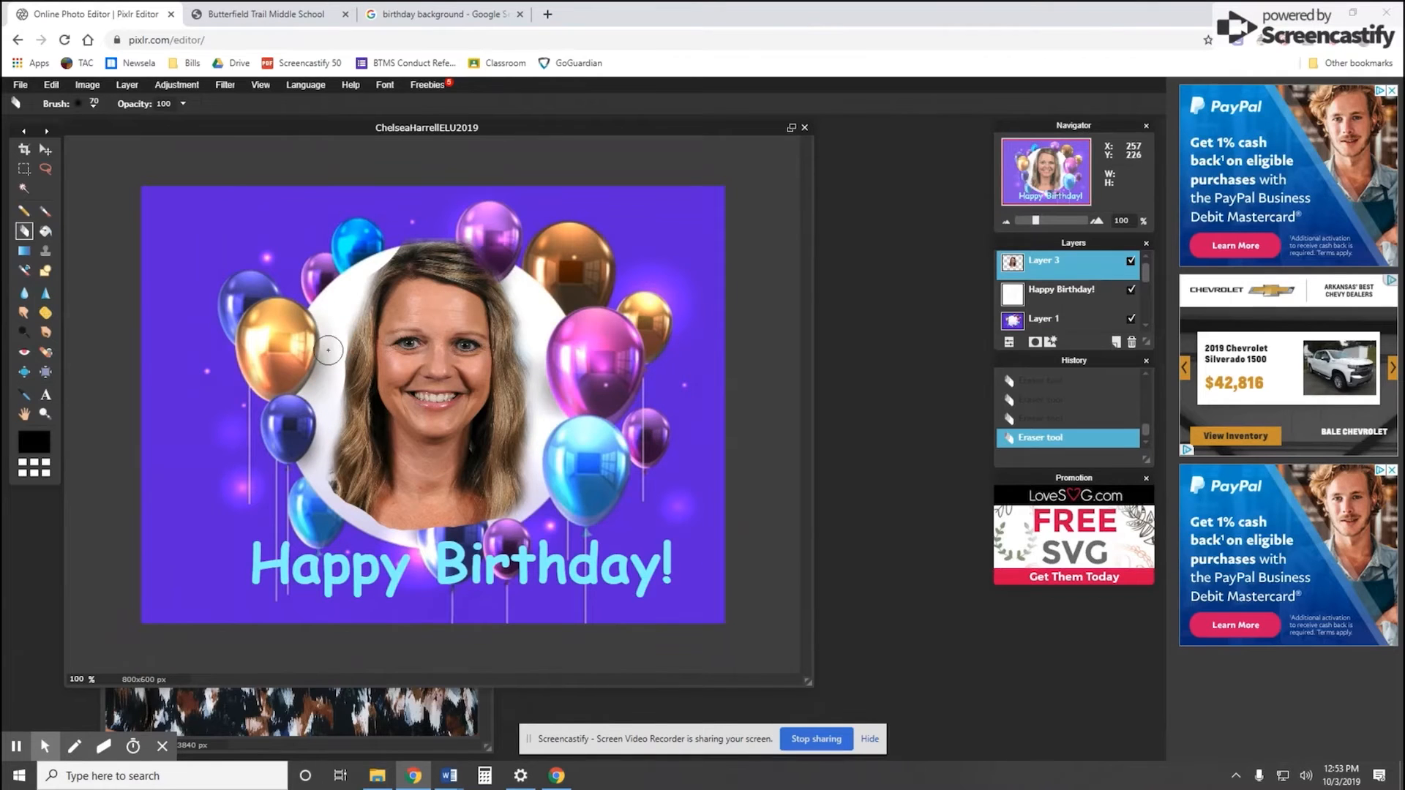
mouse_move(328, 350)
mouse_down()
mouse_move(331, 414)
mouse_move(369, 262)
mouse_move(411, 234)
mouse_move(490, 240)
mouse_move(536, 414)
mouse_move(543, 552)
mouse_move(509, 527)
mouse_move(479, 545)
mouse_move(365, 524)
mouse_move(308, 485)
mouse_move(410, 547)
mouse_move(495, 545)
mouse_move(545, 525)
mouse_move(373, 542)
mouse_move(574, 504)
mouse_up()
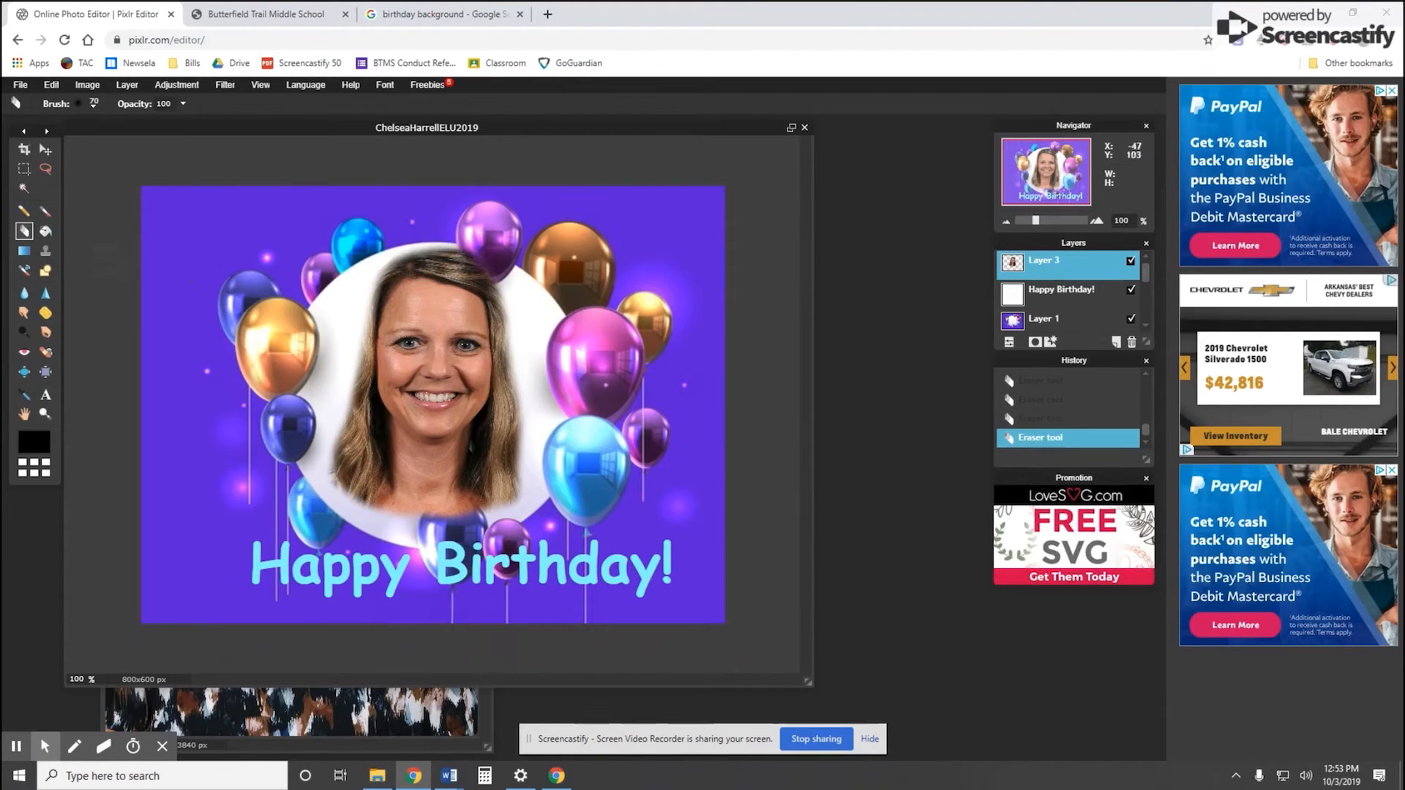
Enlarge the cut-out portrait slightly with Free transform and apply the transformation
click(44, 149)
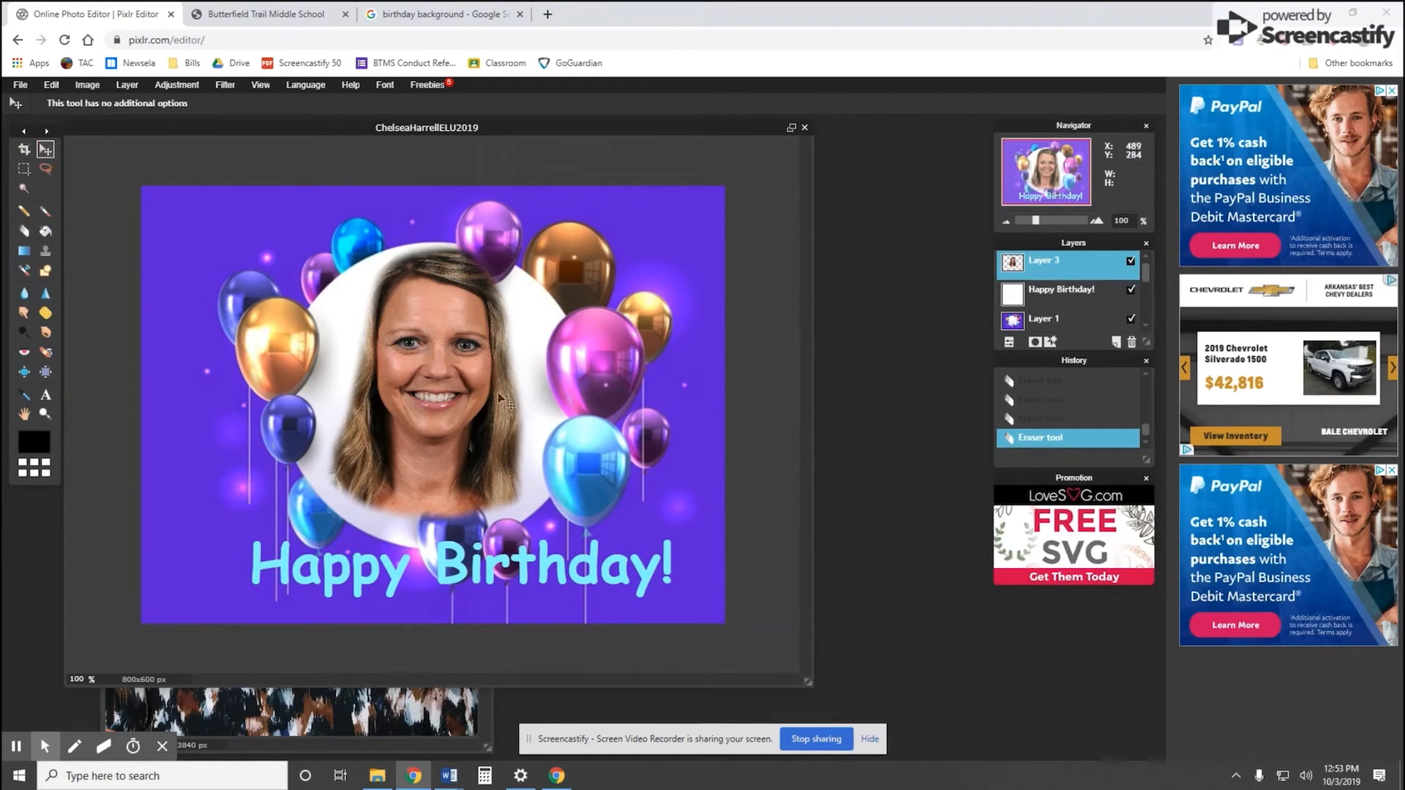
click(446, 394)
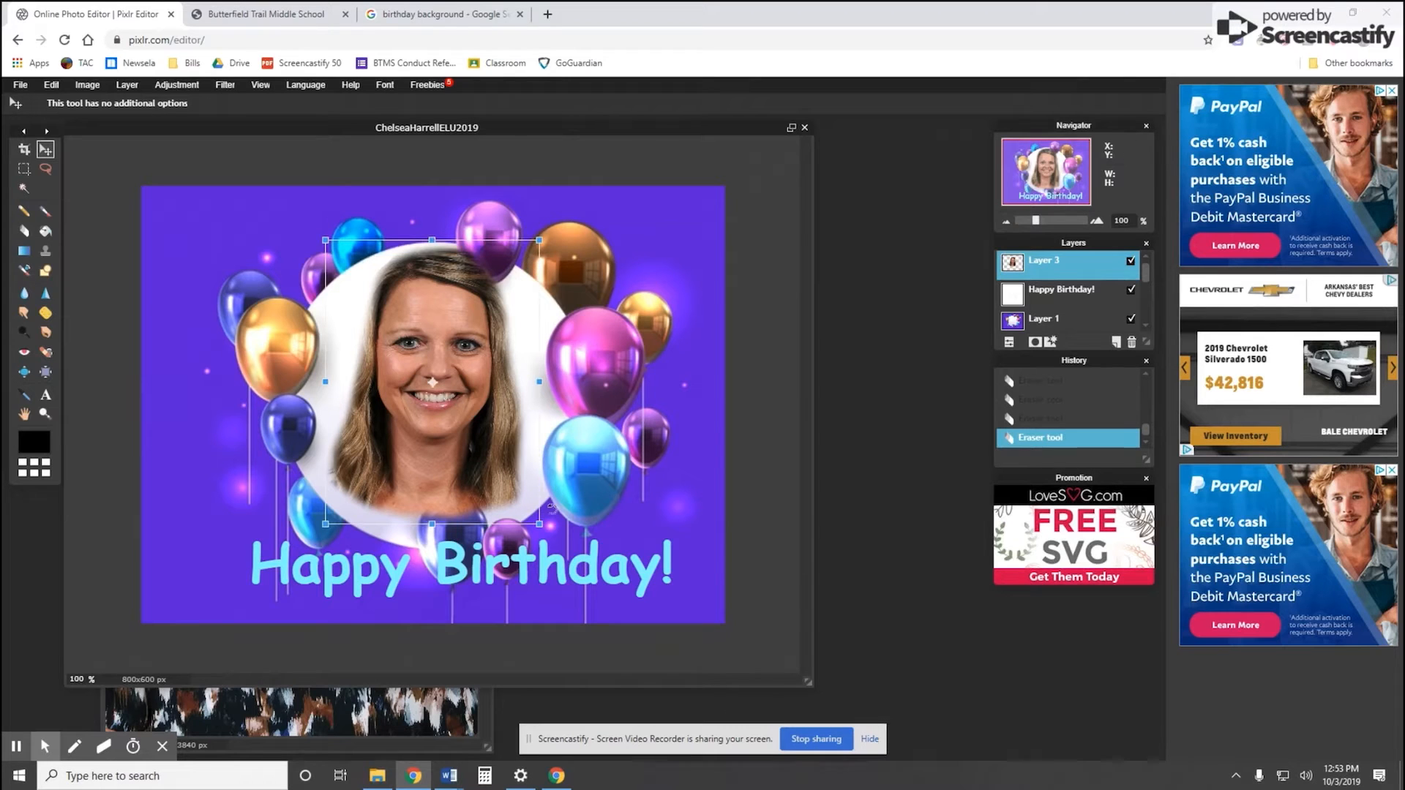
drag(540, 523, 541, 539)
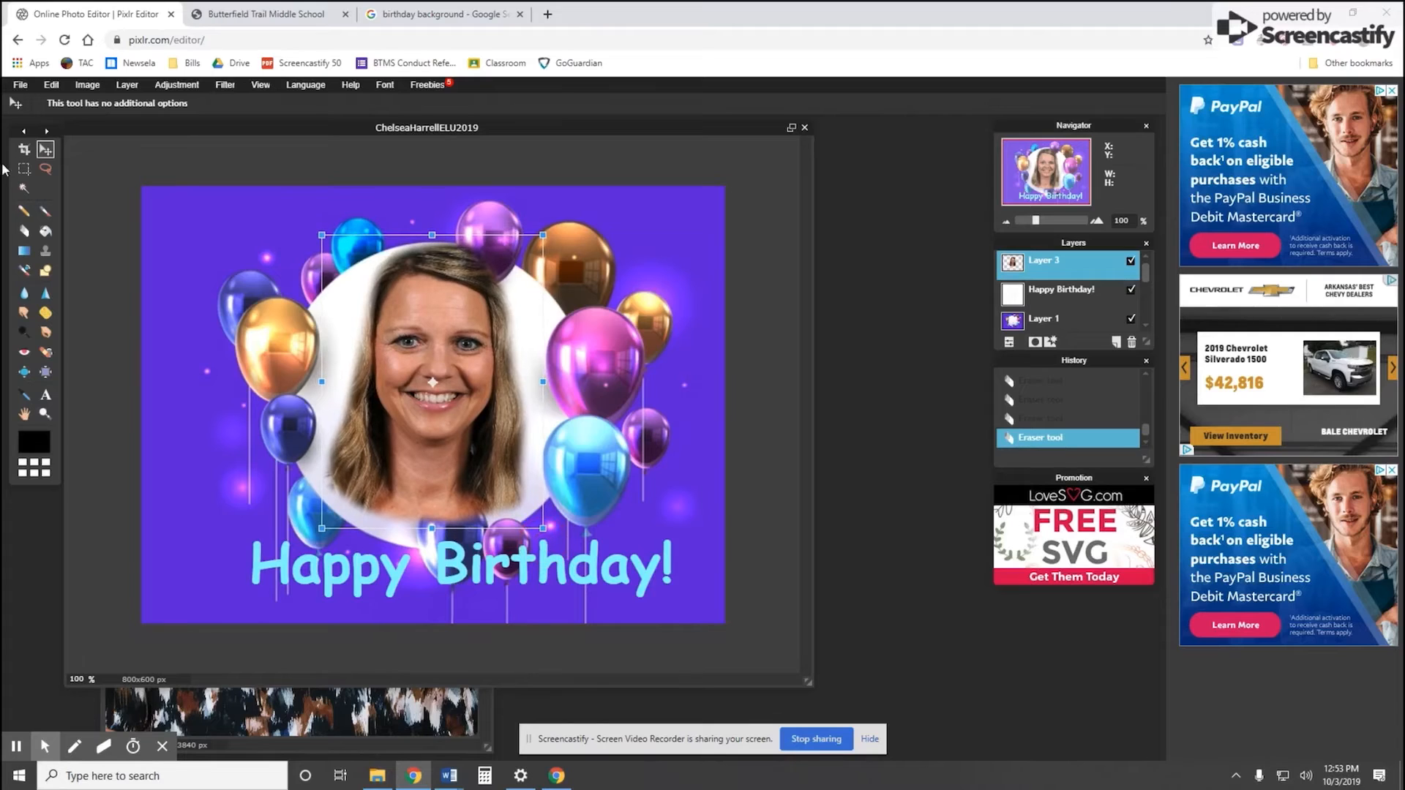
click(25, 234)
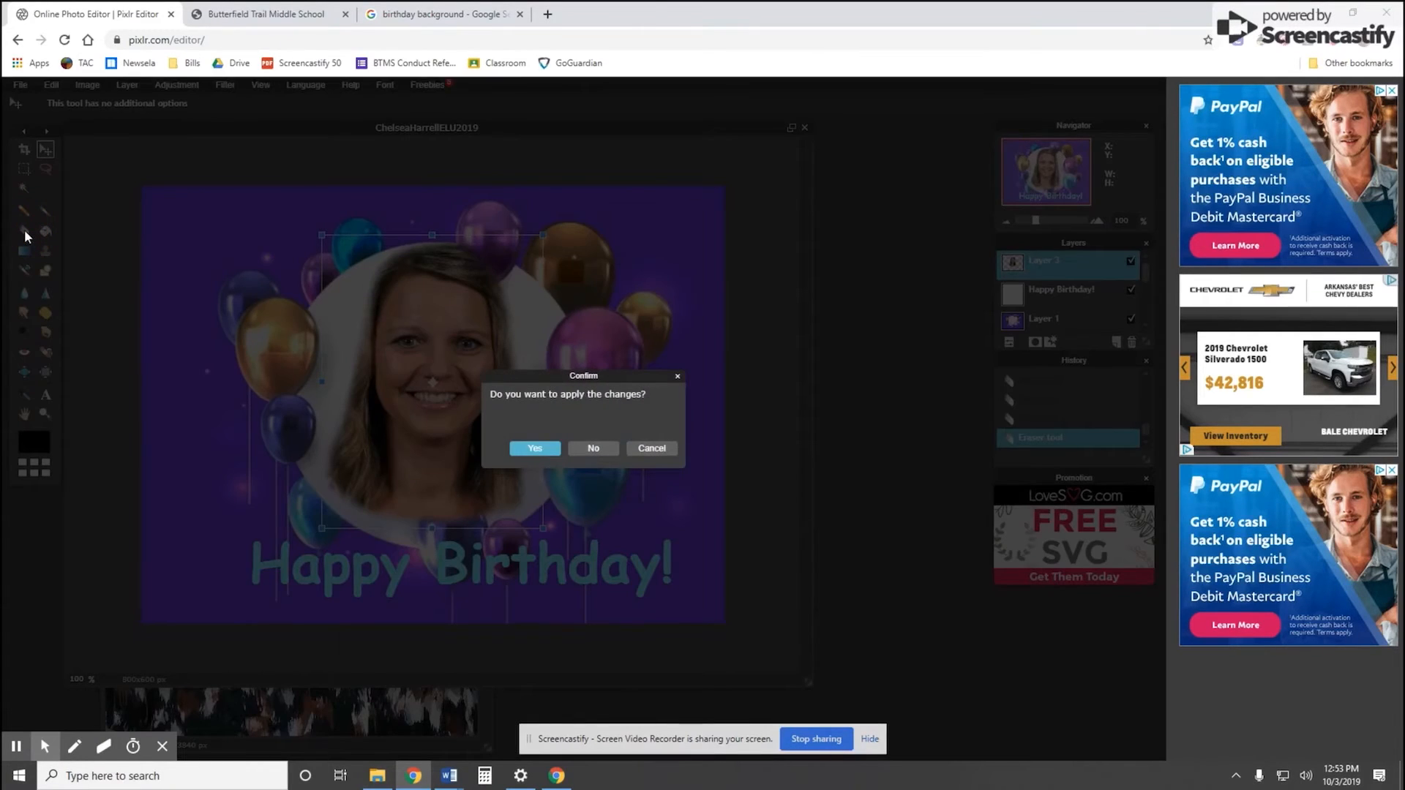
key(Return)
Erase the portrait's remaining haze over the balloons above and below the head using the Eraser with the soft 30 brush
click(26, 233)
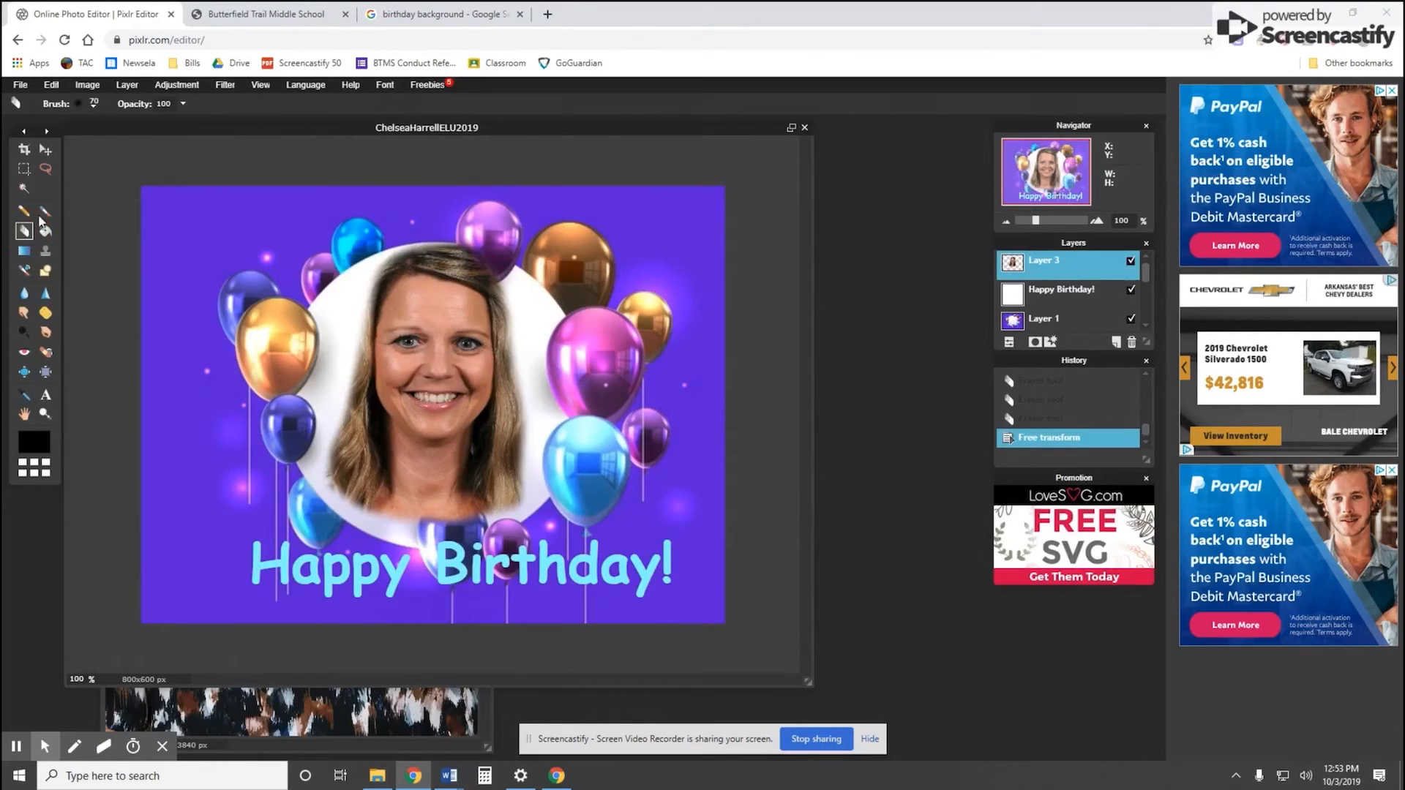
click(94, 104)
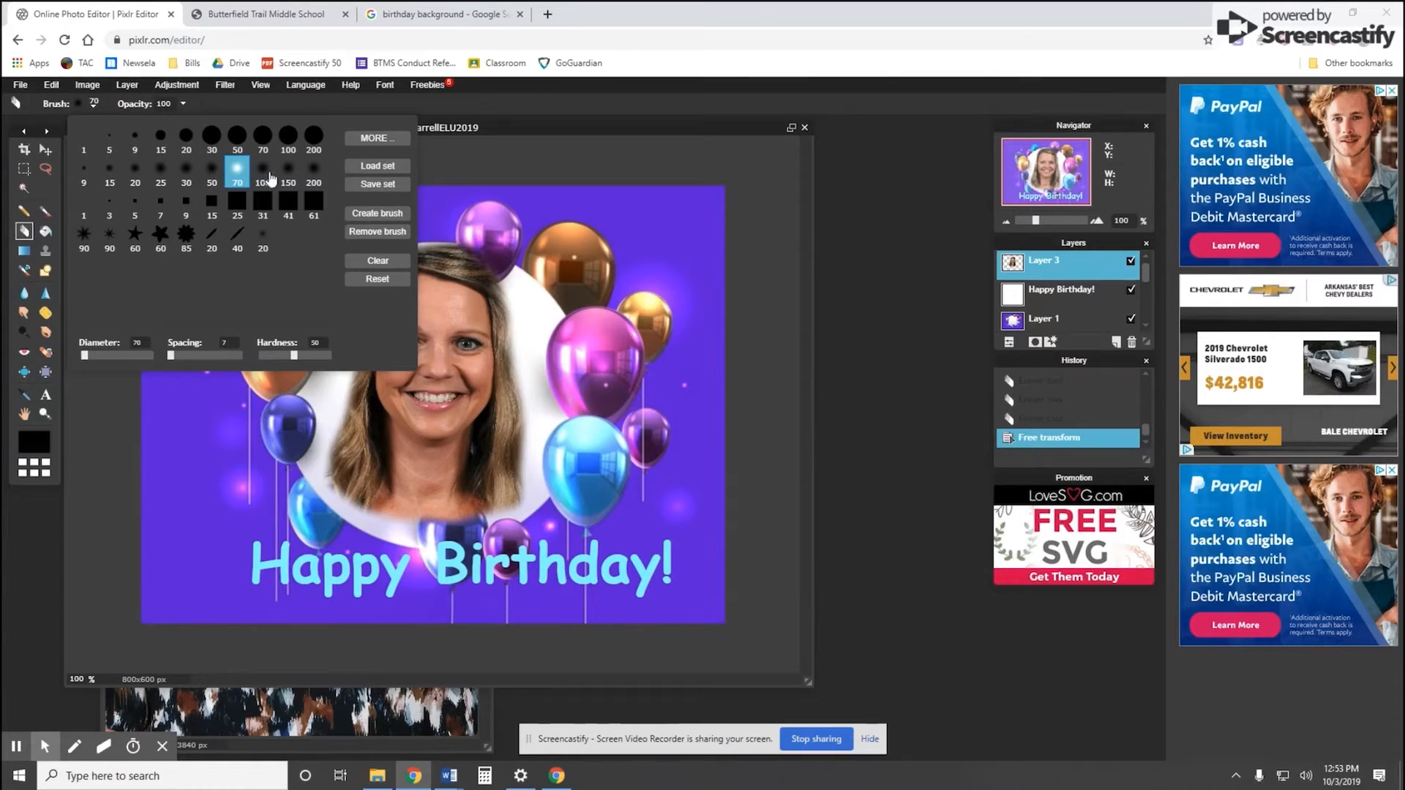
click(213, 136)
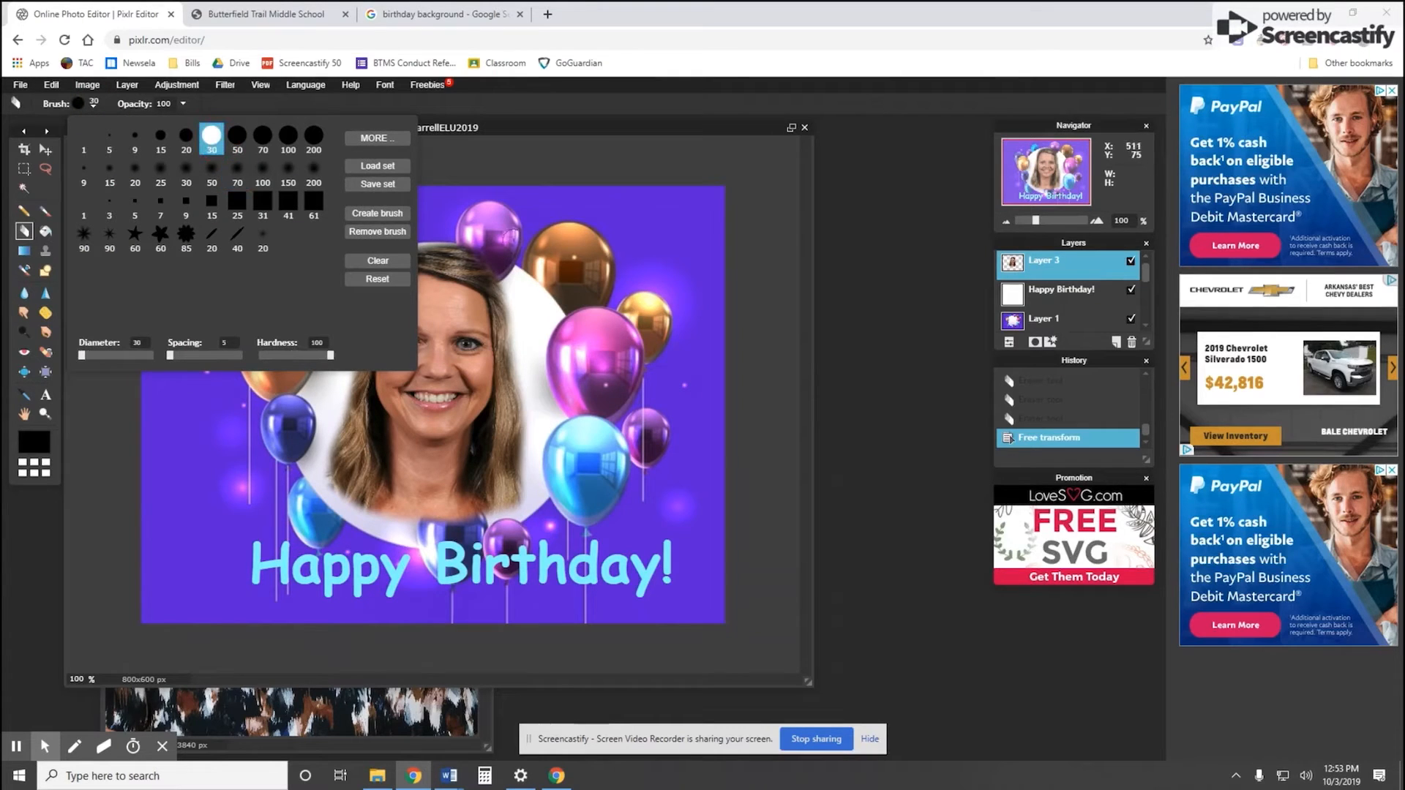
click(187, 170)
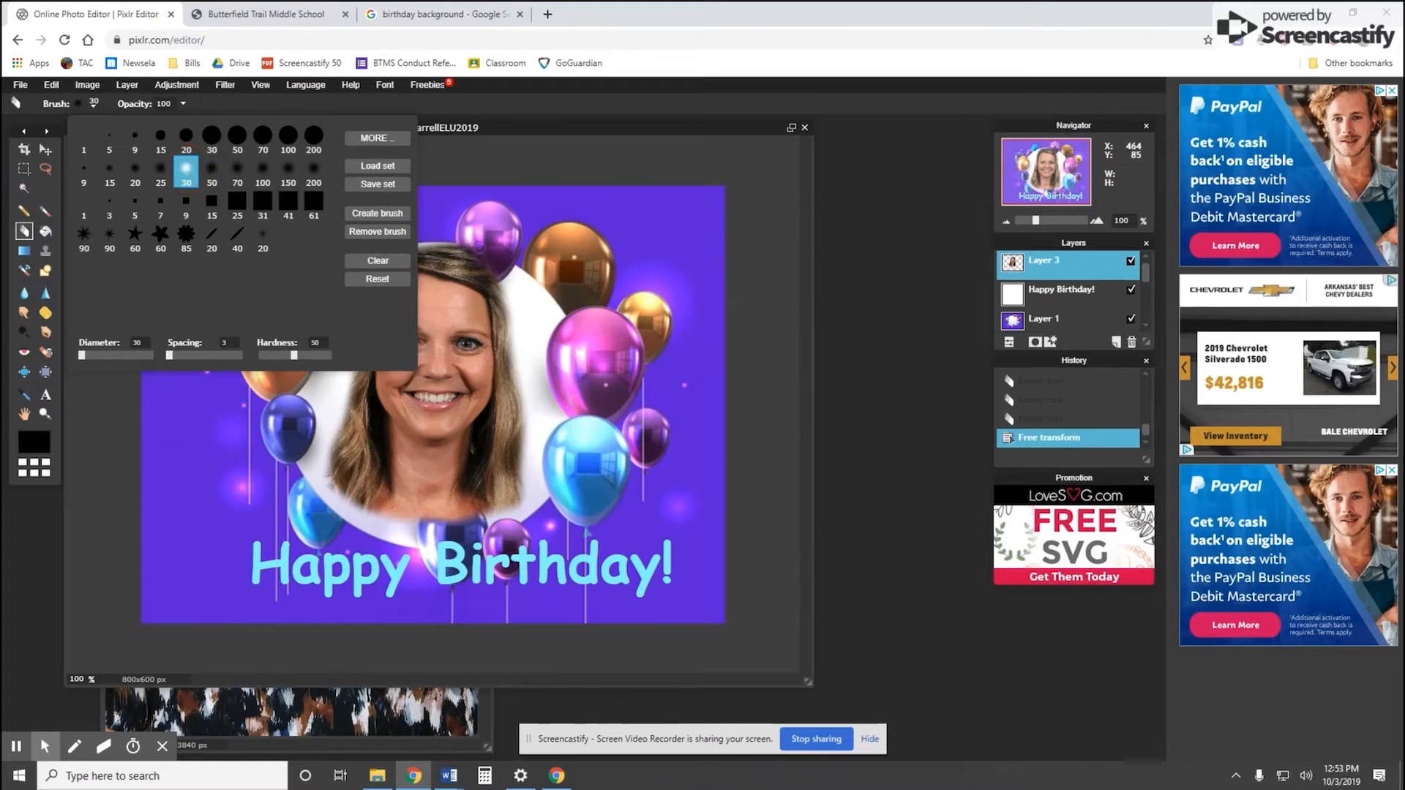
mouse_move(468, 238)
mouse_down()
mouse_move(497, 220)
mouse_move(501, 256)
mouse_up()
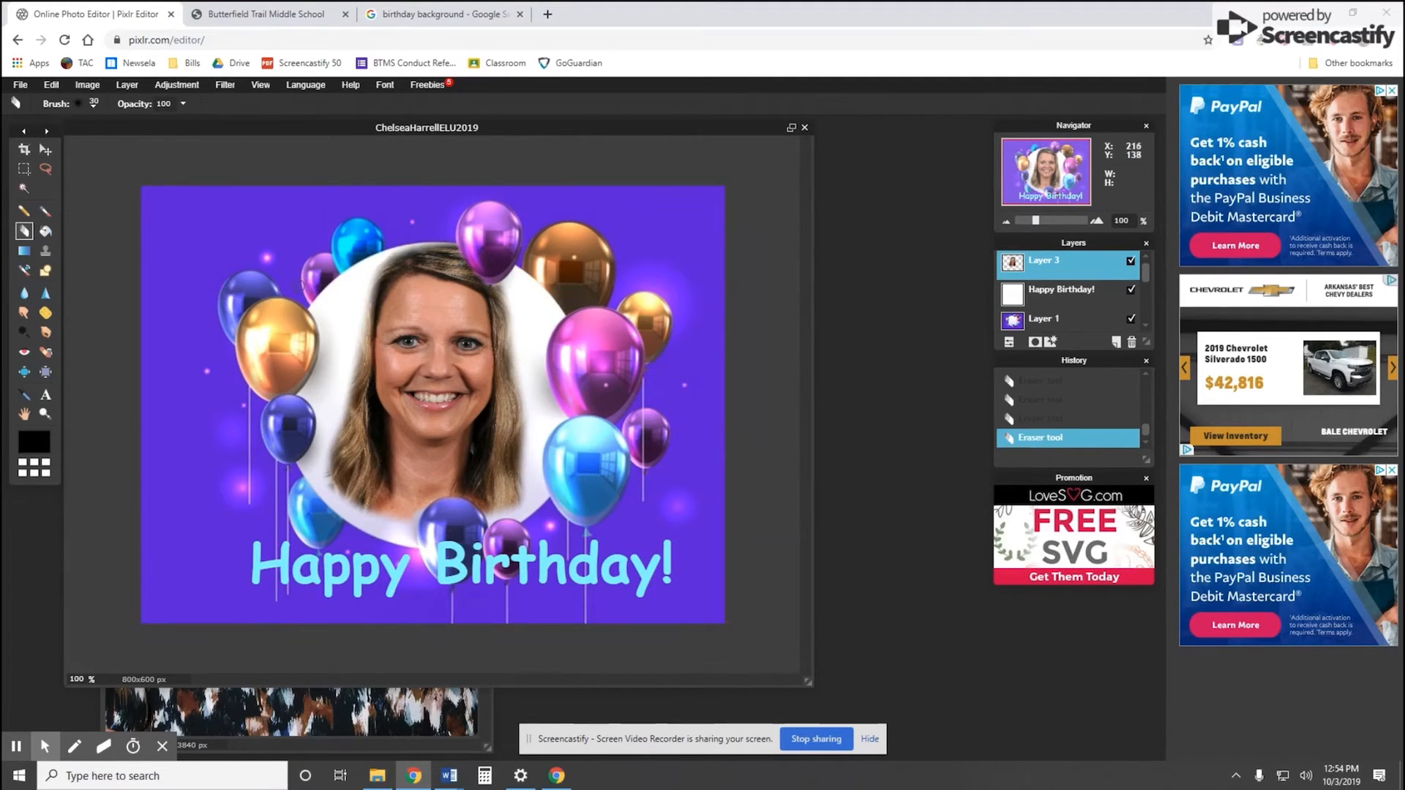
Select the "Happy Birthday!" text layer, open its layer styles and move the dialog clear of the image
click(43, 151)
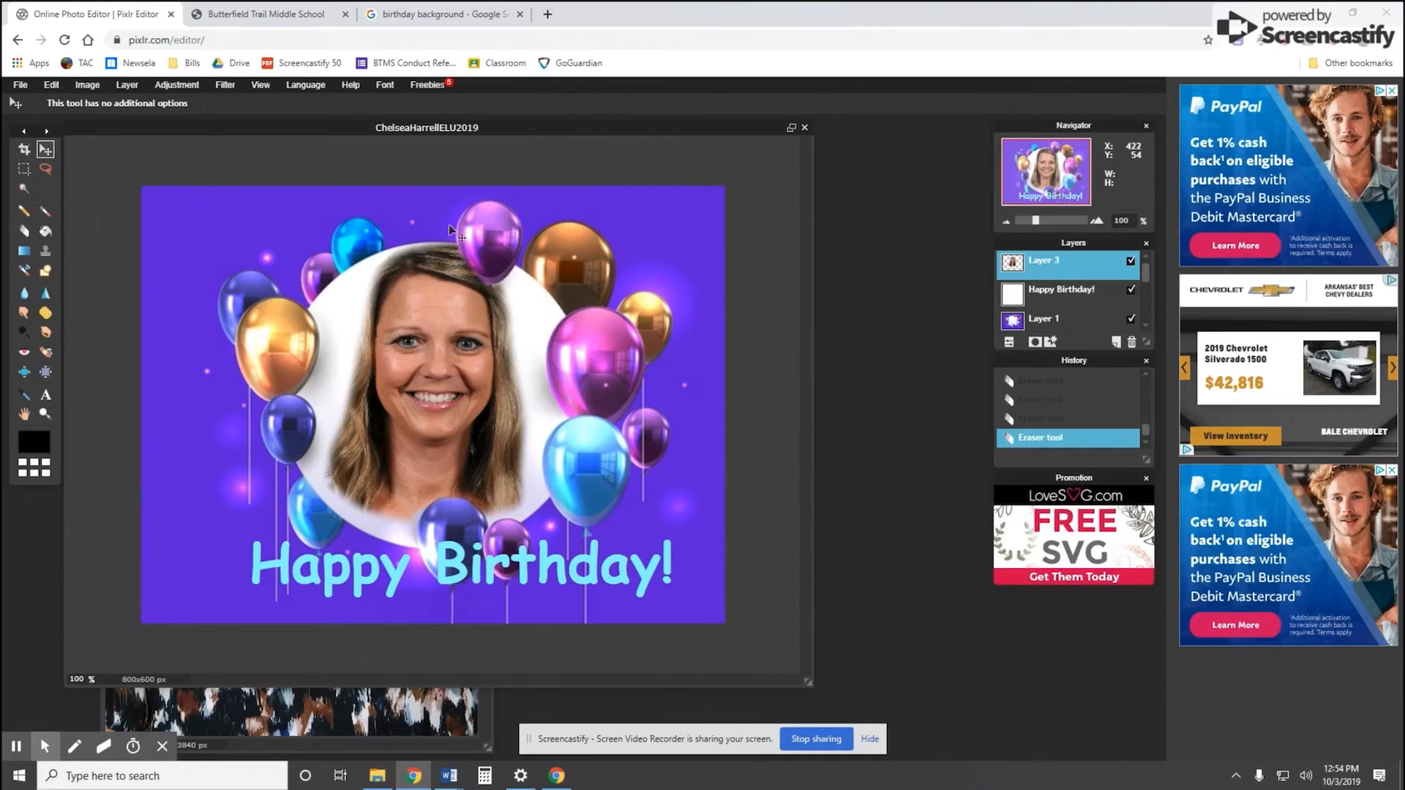
click(1094, 294)
double_click(1055, 300)
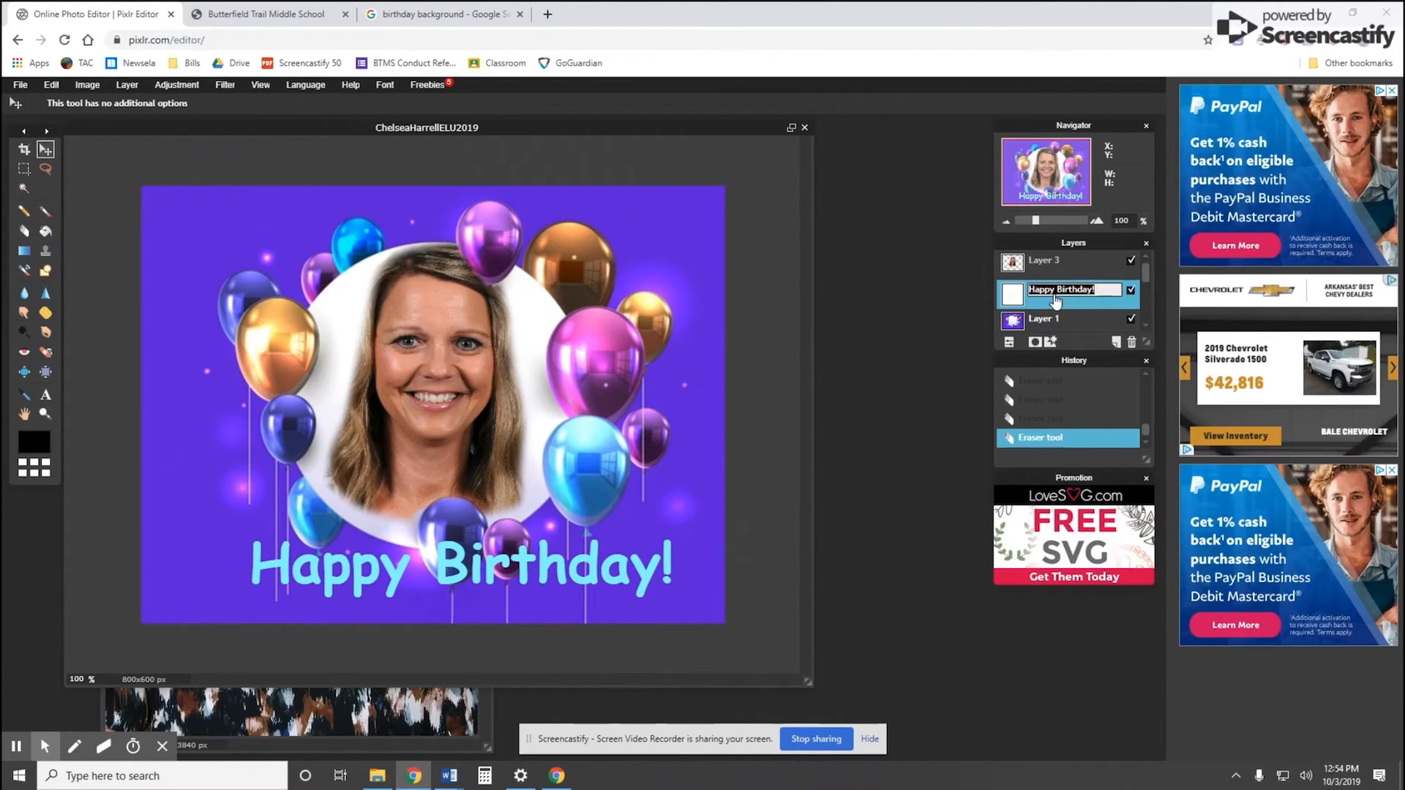
click(604, 570)
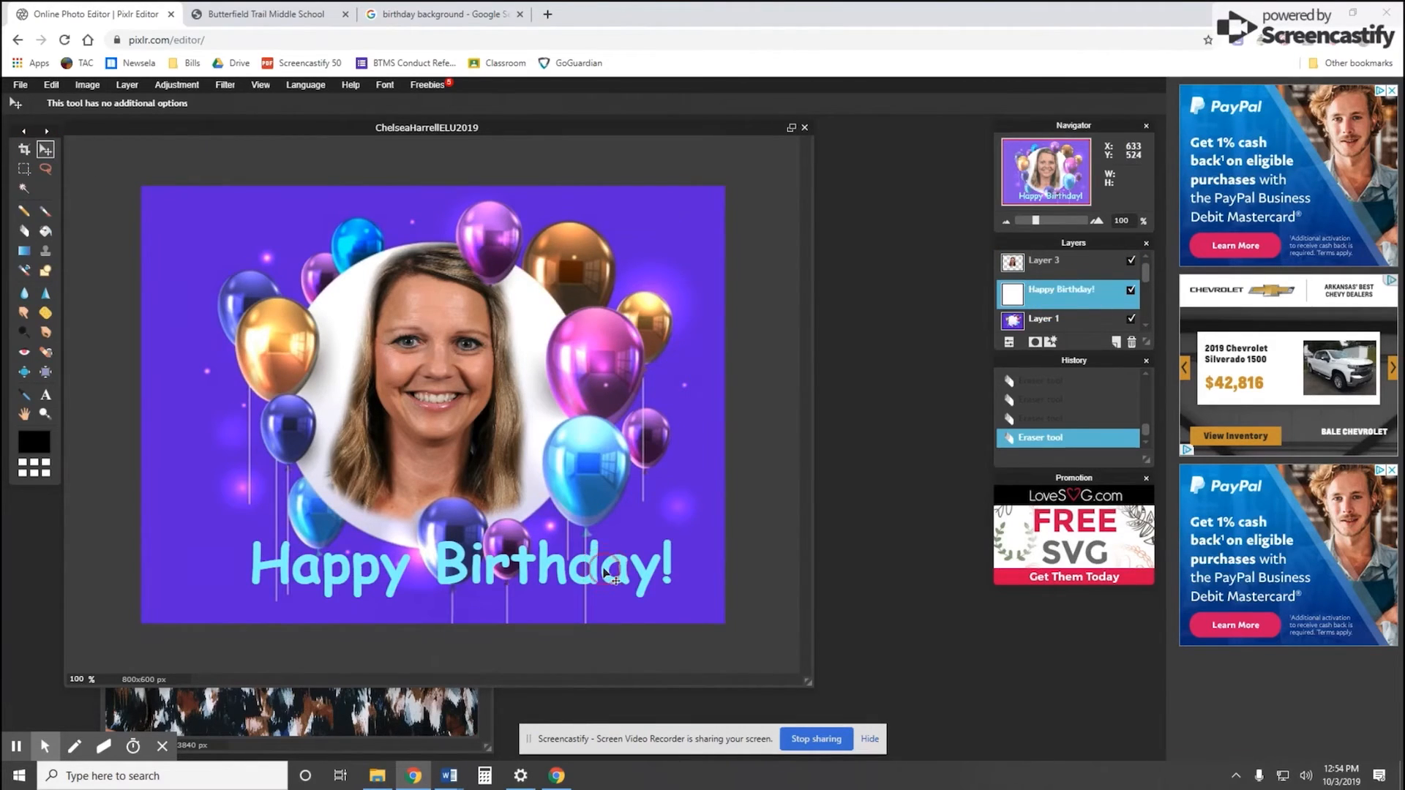
right_click(1064, 304)
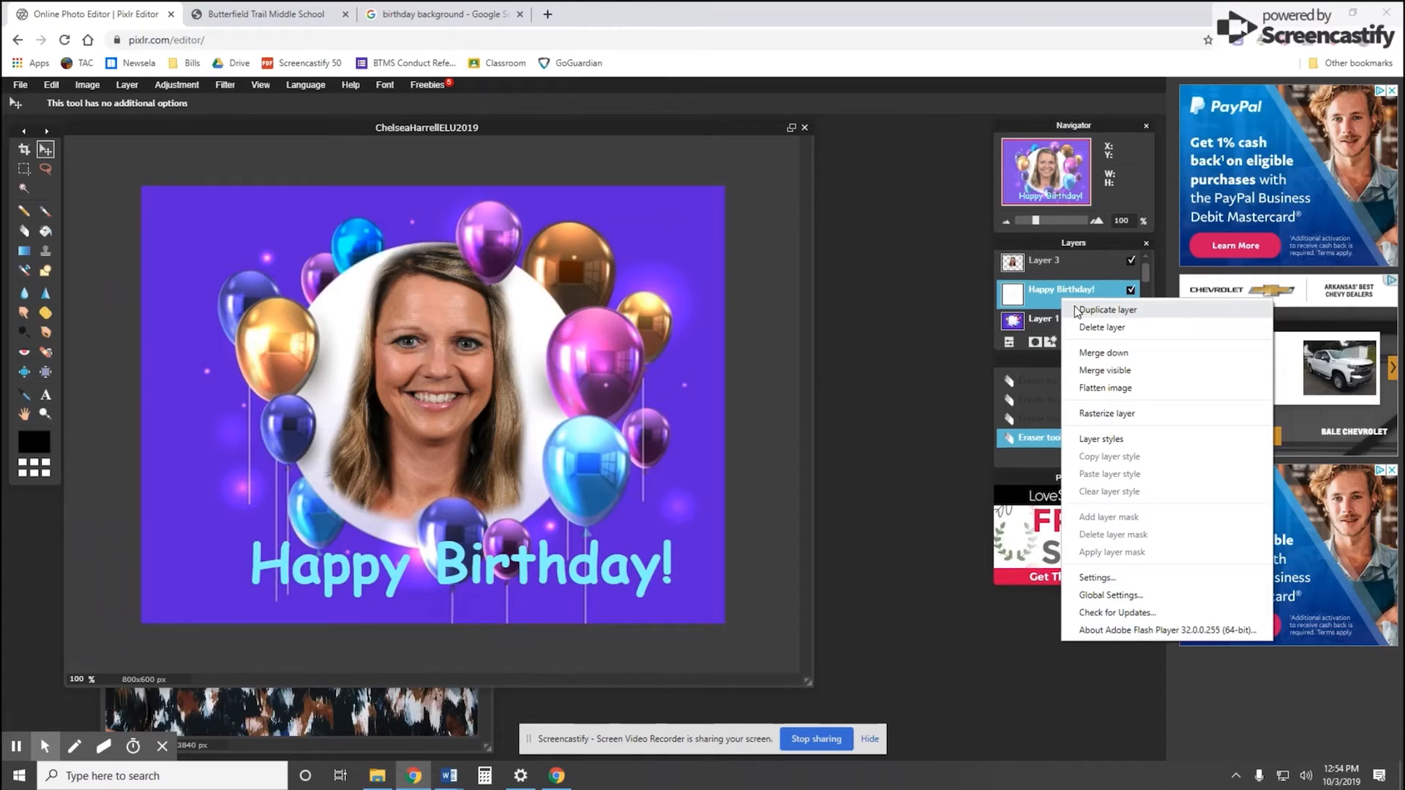
click(1139, 442)
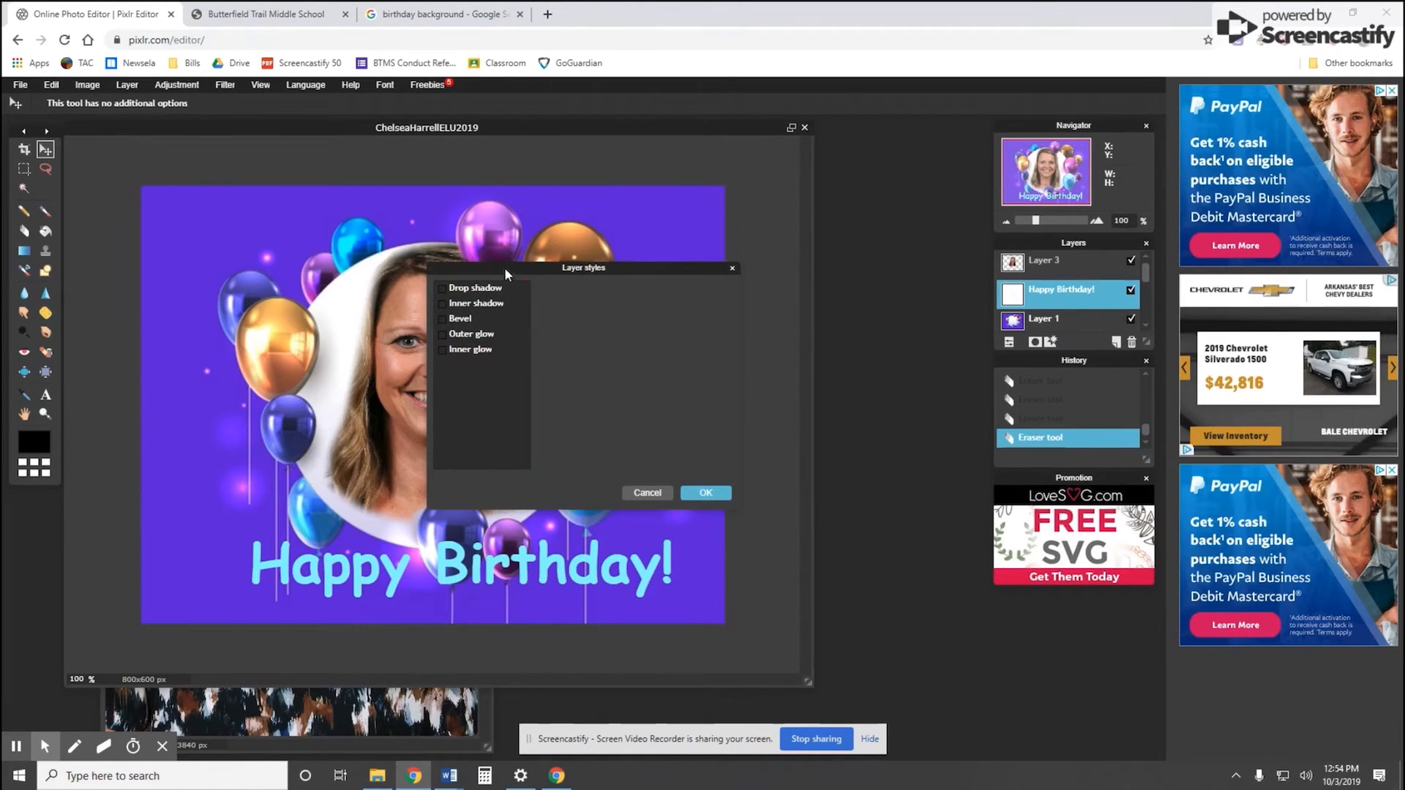
drag(503, 267, 770, 249)
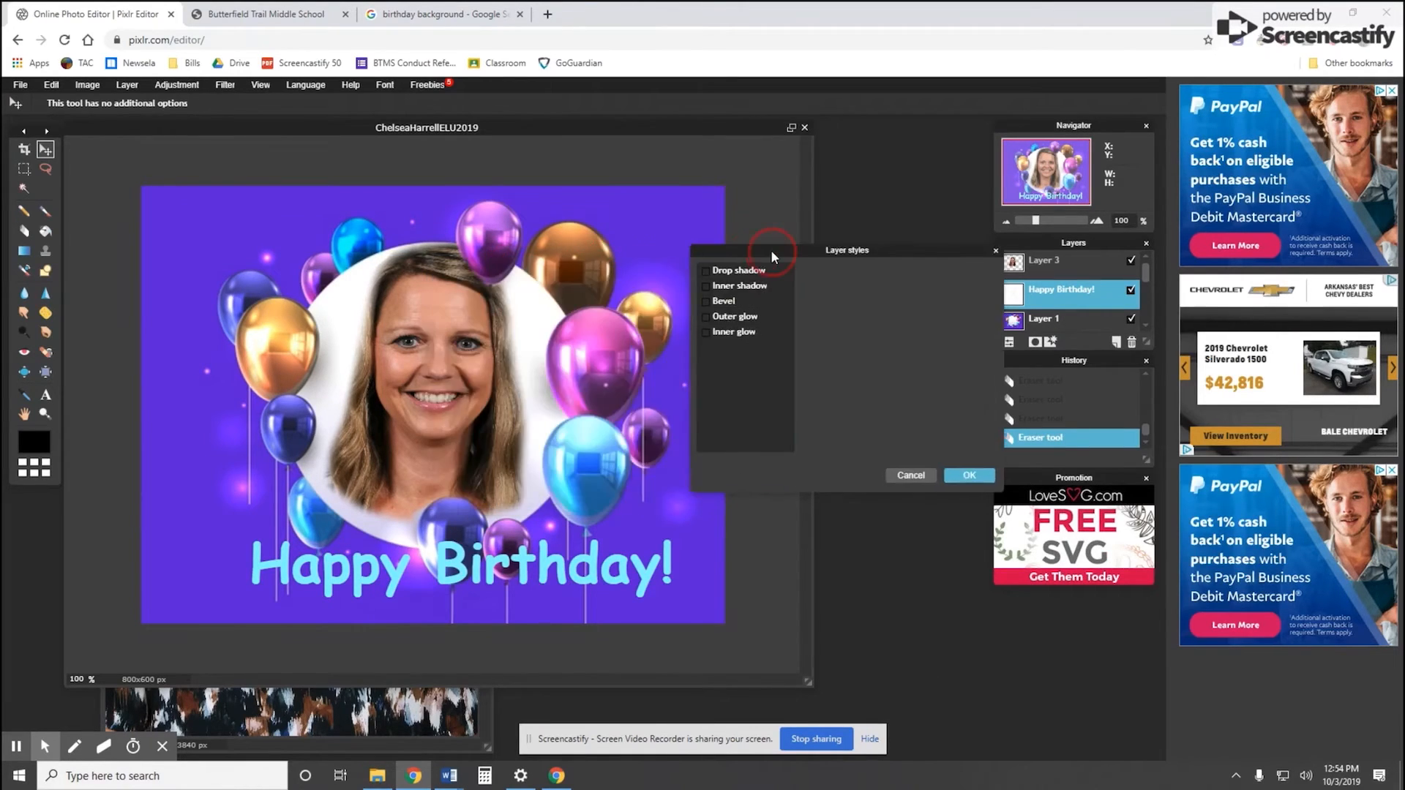
Try the drop shadow, inner shadow, bevel, outer glow and inner glow styles on the birthday text one at a time
click(709, 271)
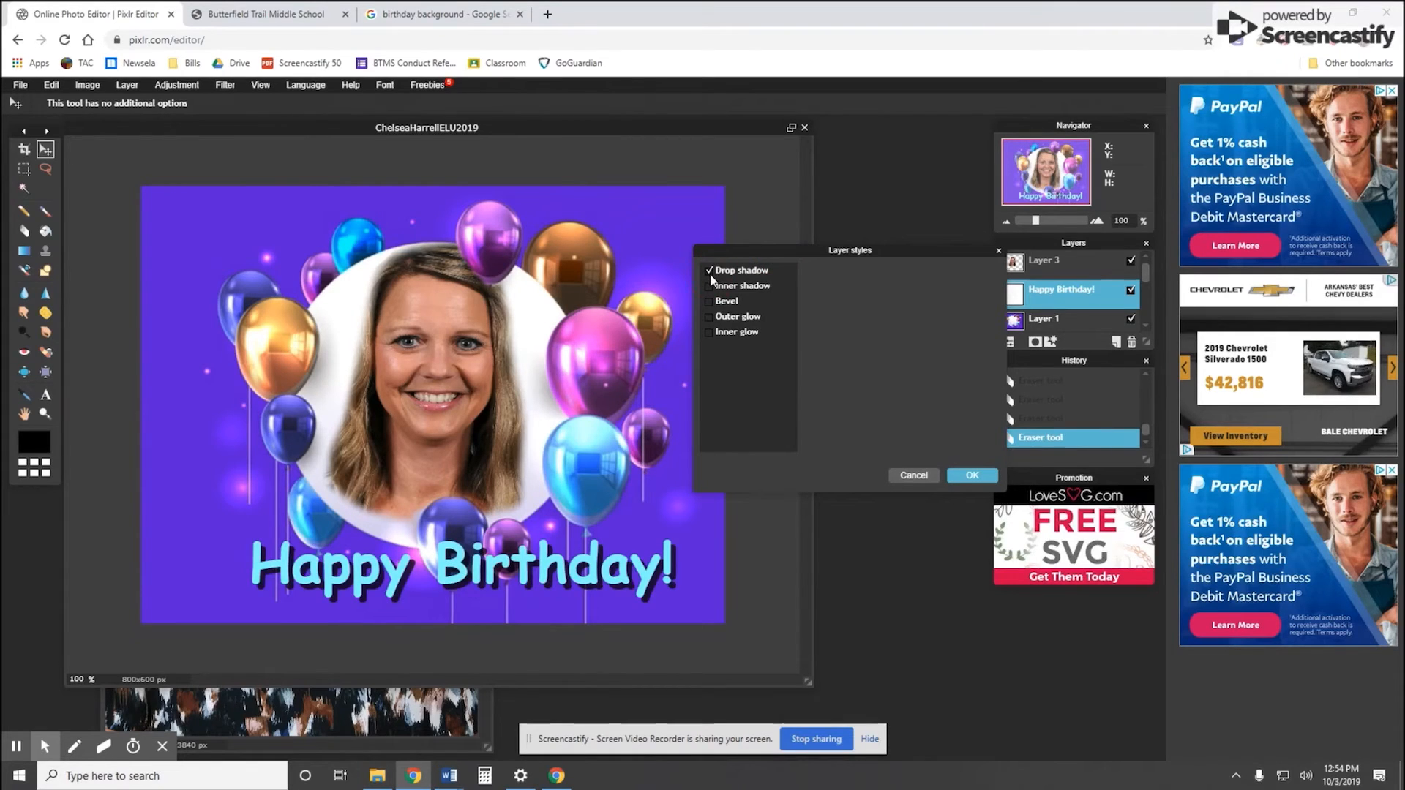
click(709, 271)
click(708, 286)
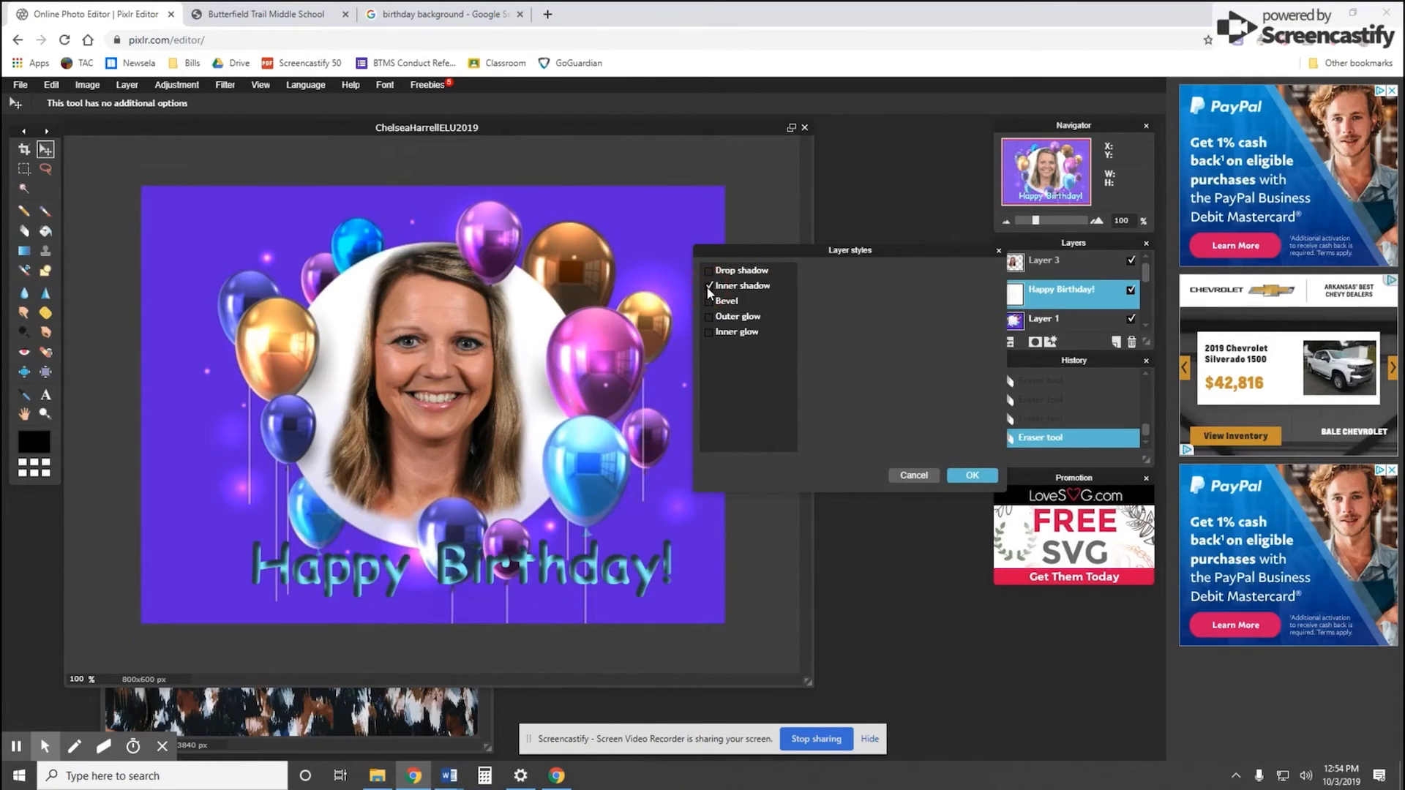
click(707, 287)
click(709, 302)
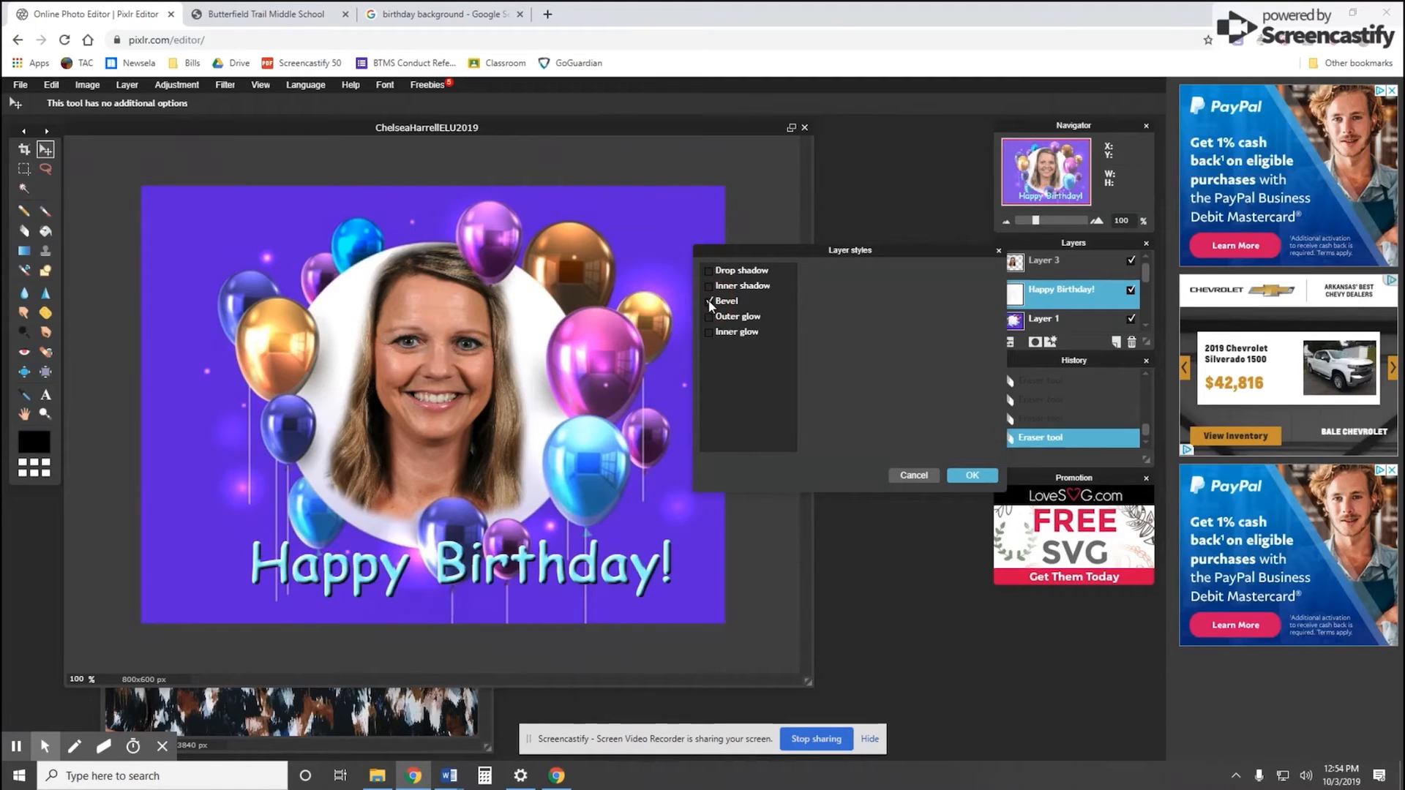
click(709, 301)
click(709, 317)
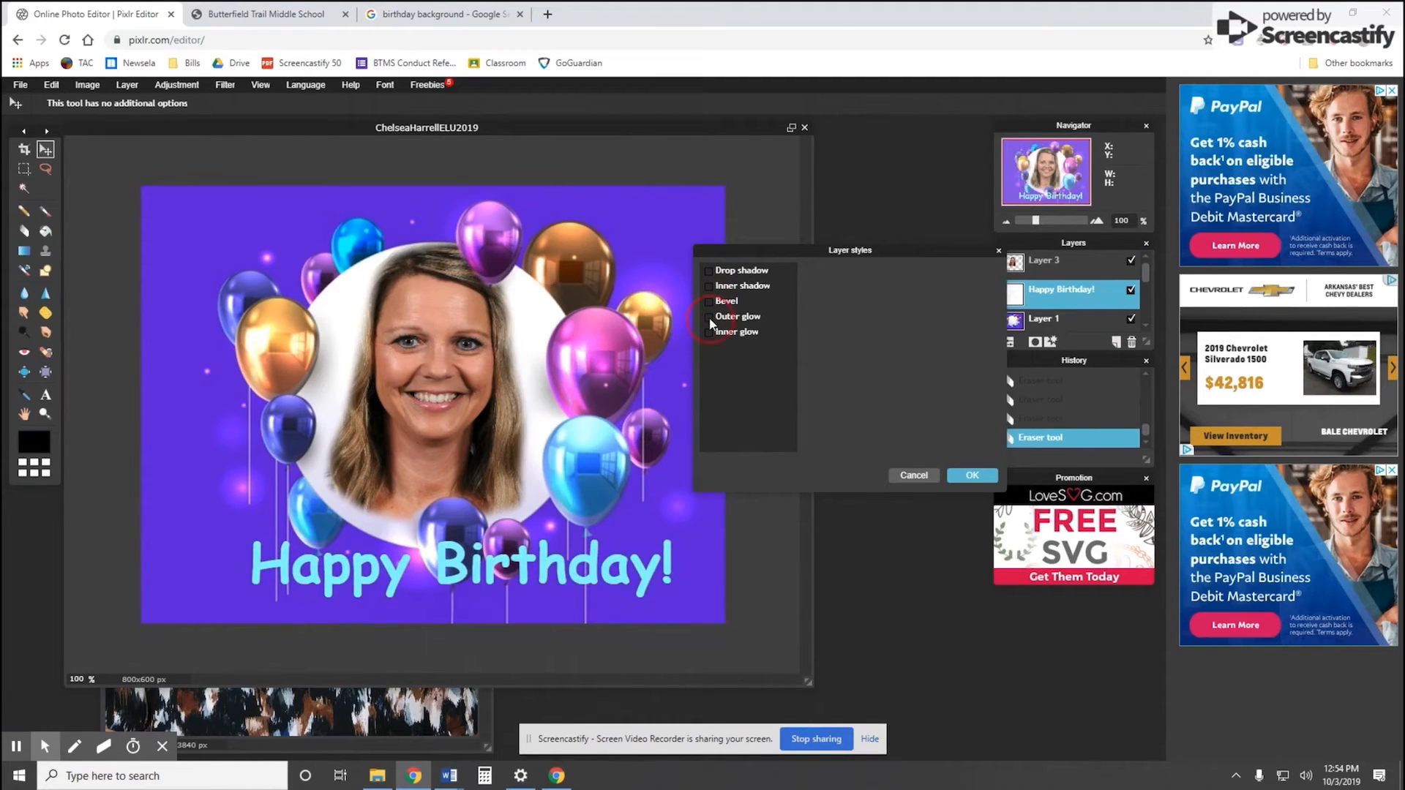
click(707, 332)
click(708, 332)
Apply the Drop shadow and Bevel styles to the "Happy Birthday!" text layer
click(708, 271)
click(707, 301)
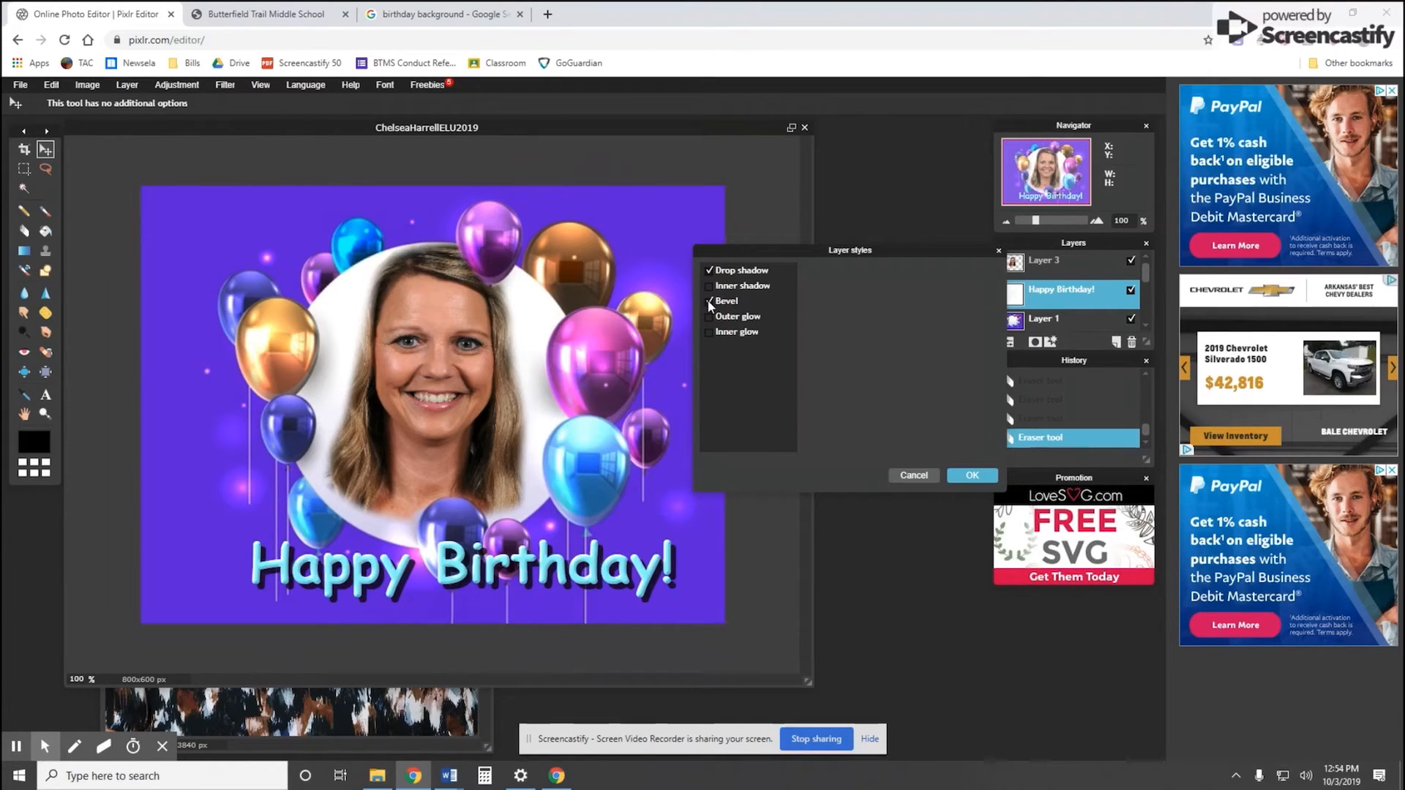
click(970, 474)
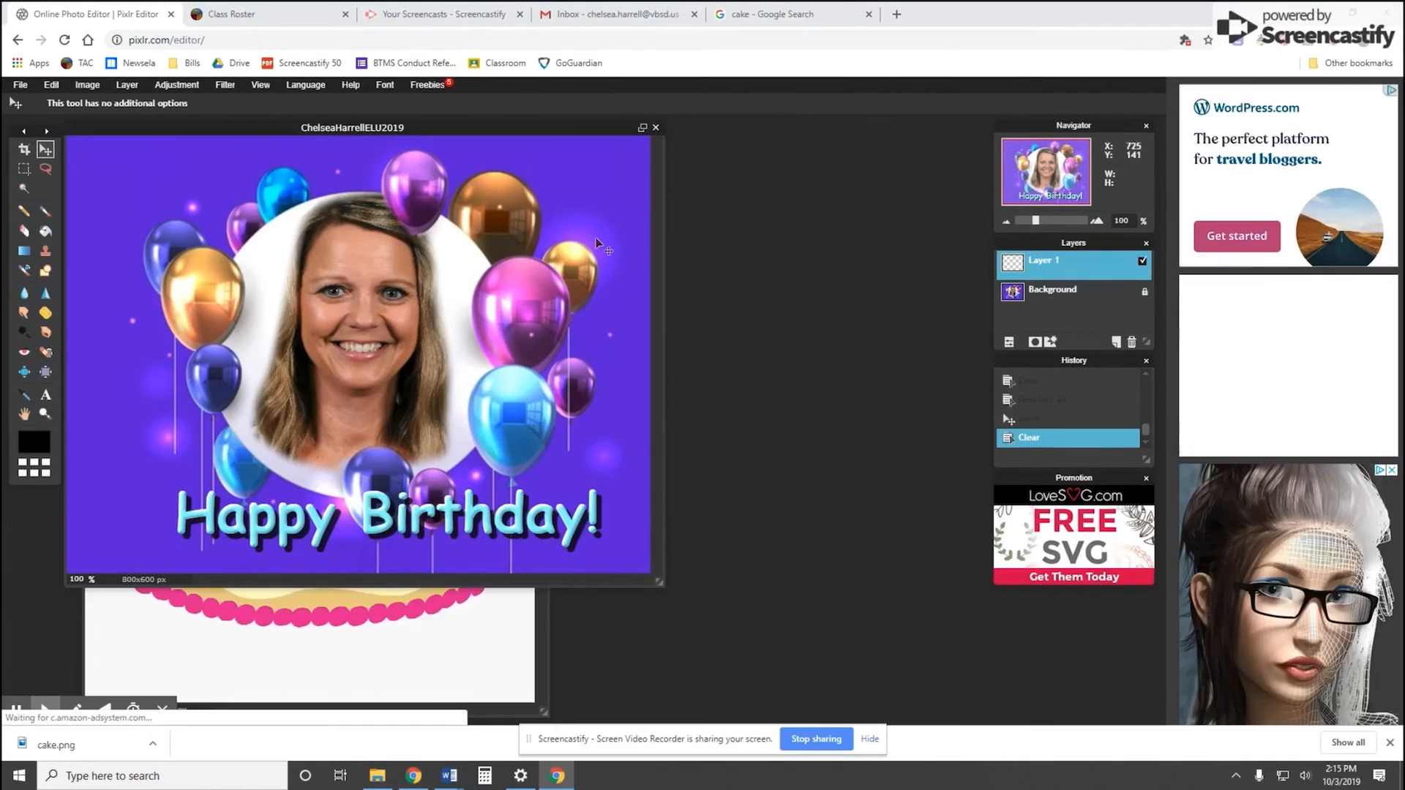
Open the cake image from the PXLR Demo folder and marquee-select the whole cake, about 883 x 1019 px
click(27, 87)
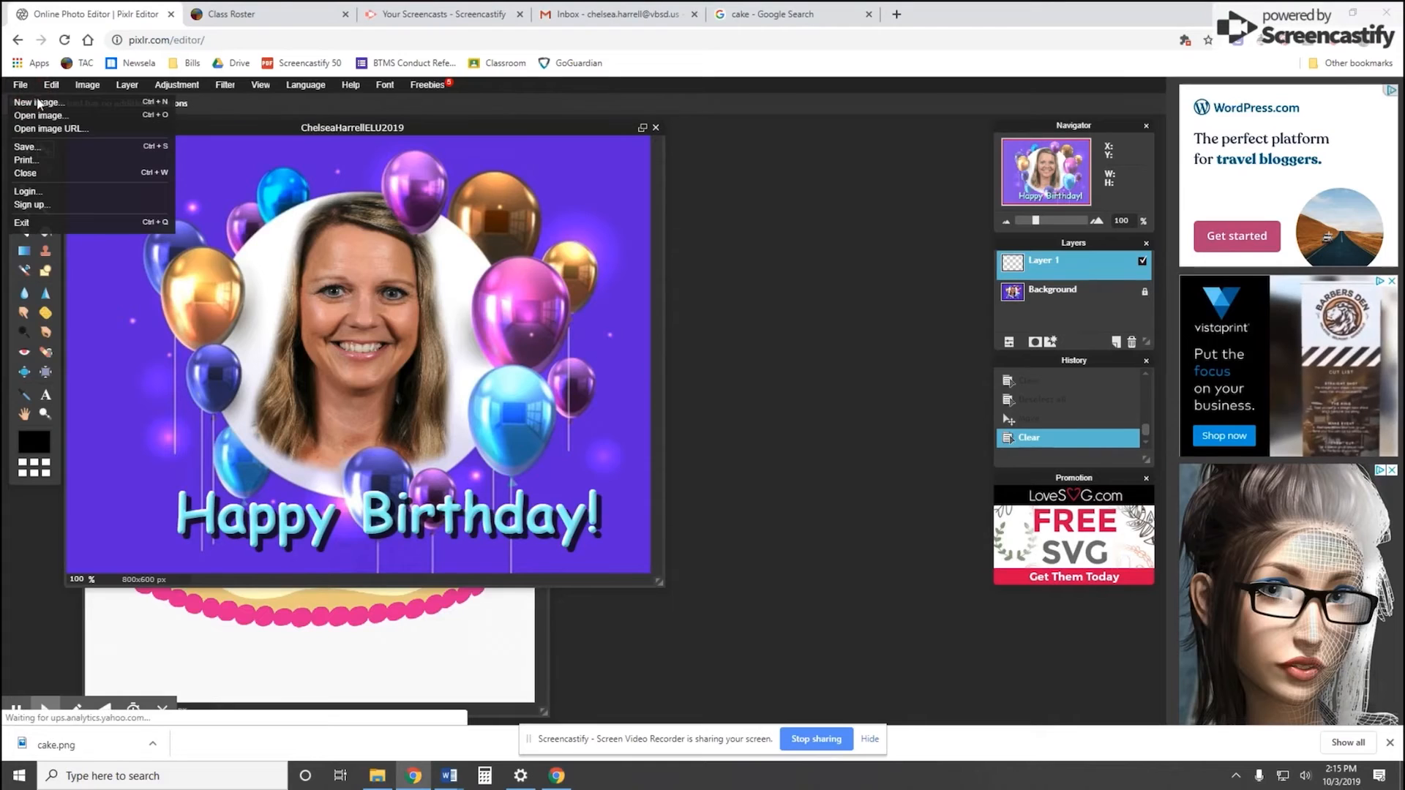
click(41, 116)
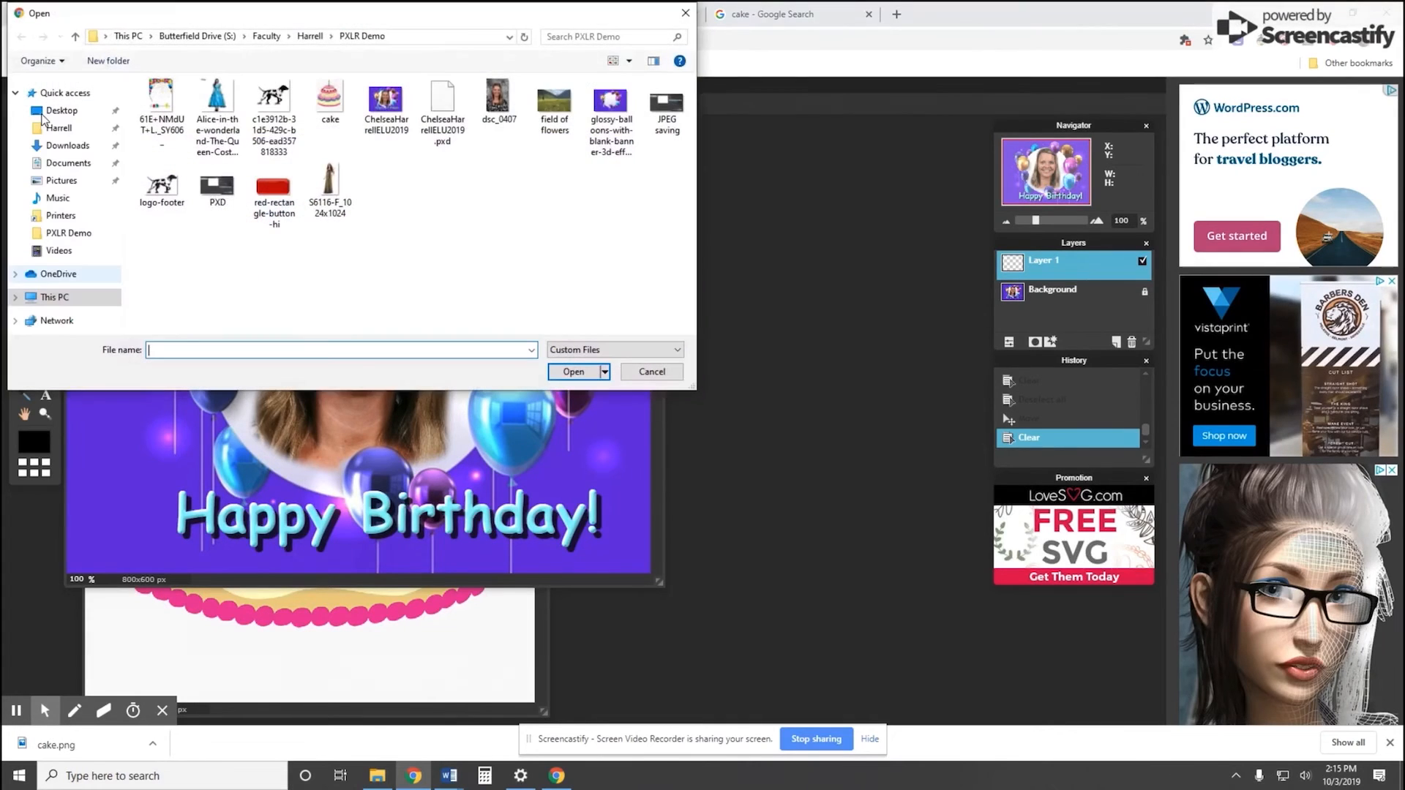
click(322, 106)
click(573, 369)
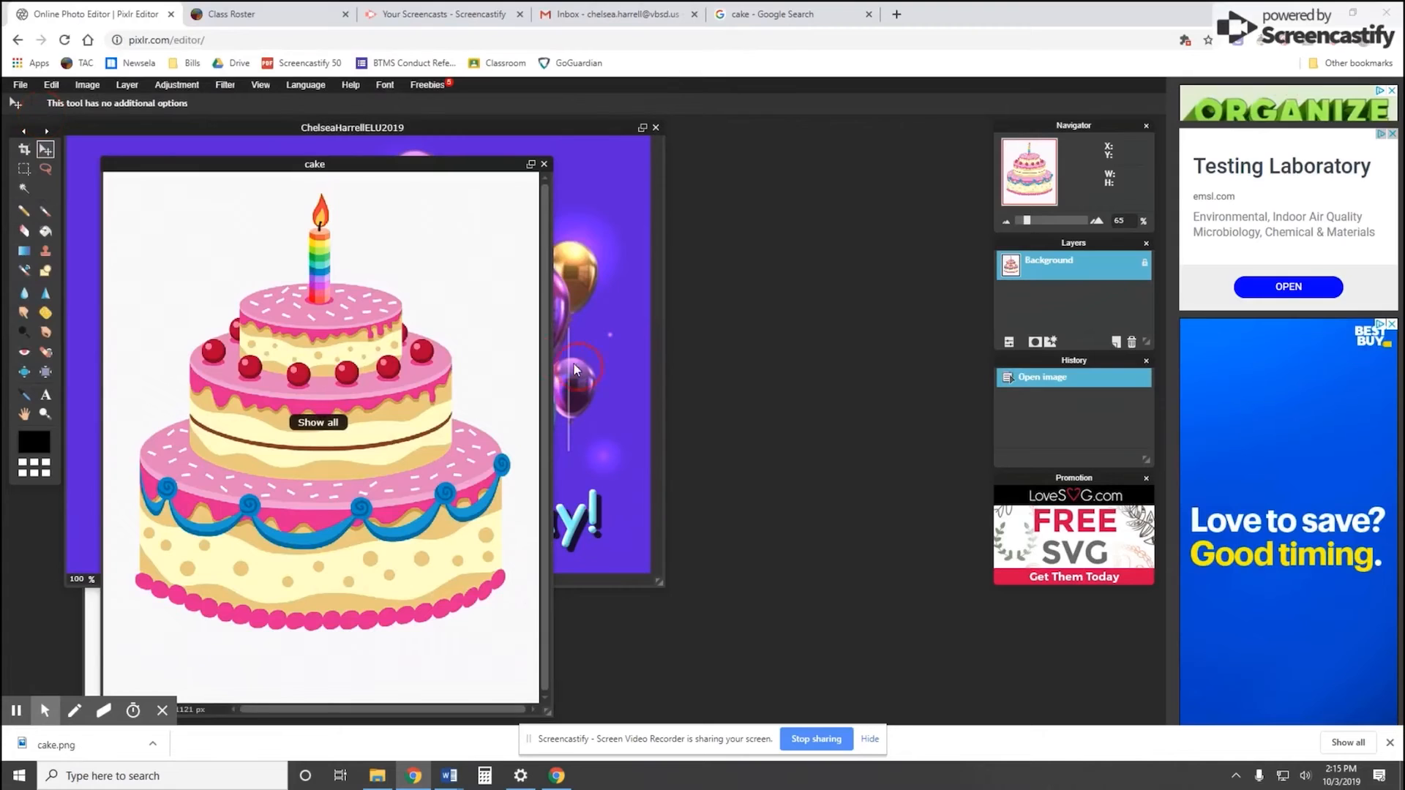
click(24, 169)
drag(116, 185, 527, 662)
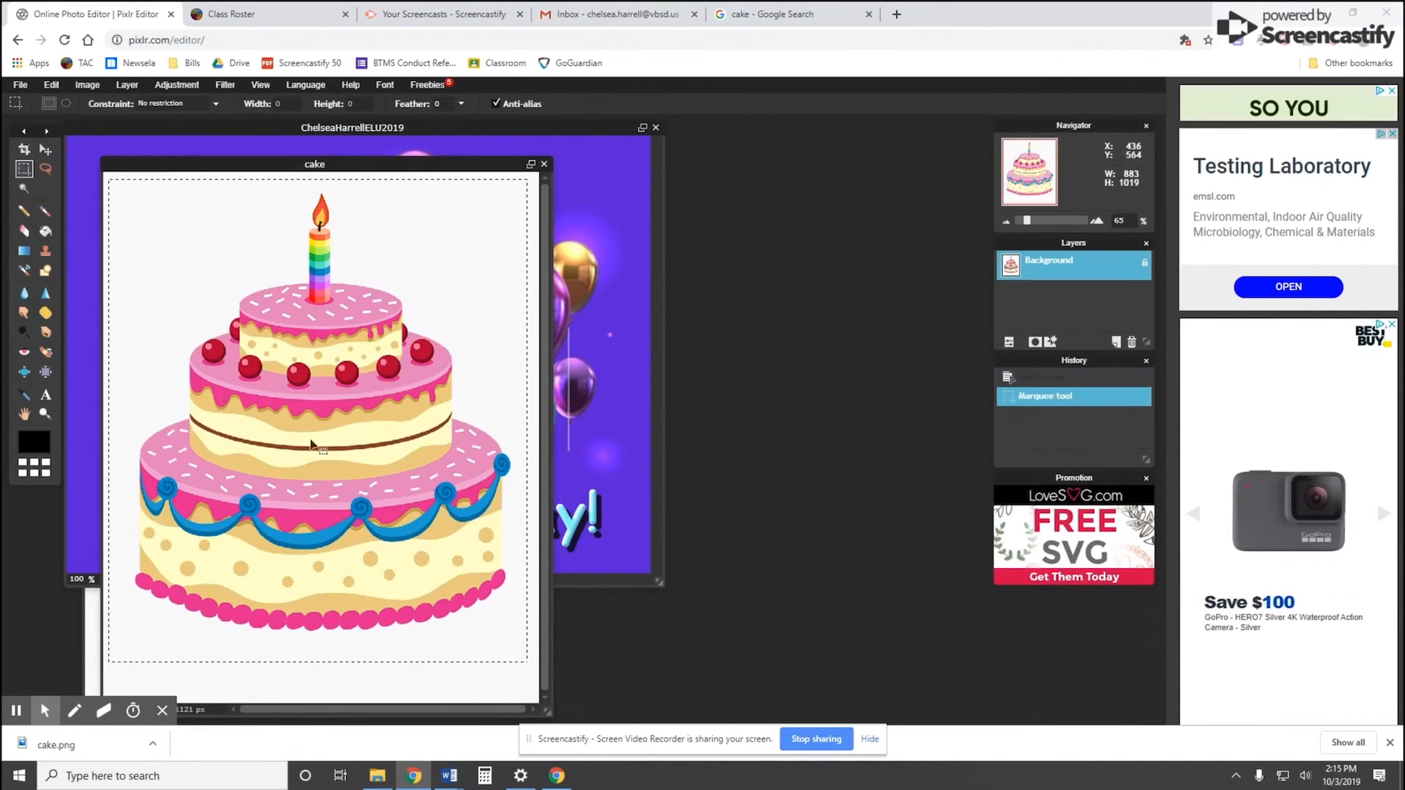
Copy the selected cake into the birthday image as a new layer and shift it slightly up and left
click(45, 149)
drag(315, 409, 595, 187)
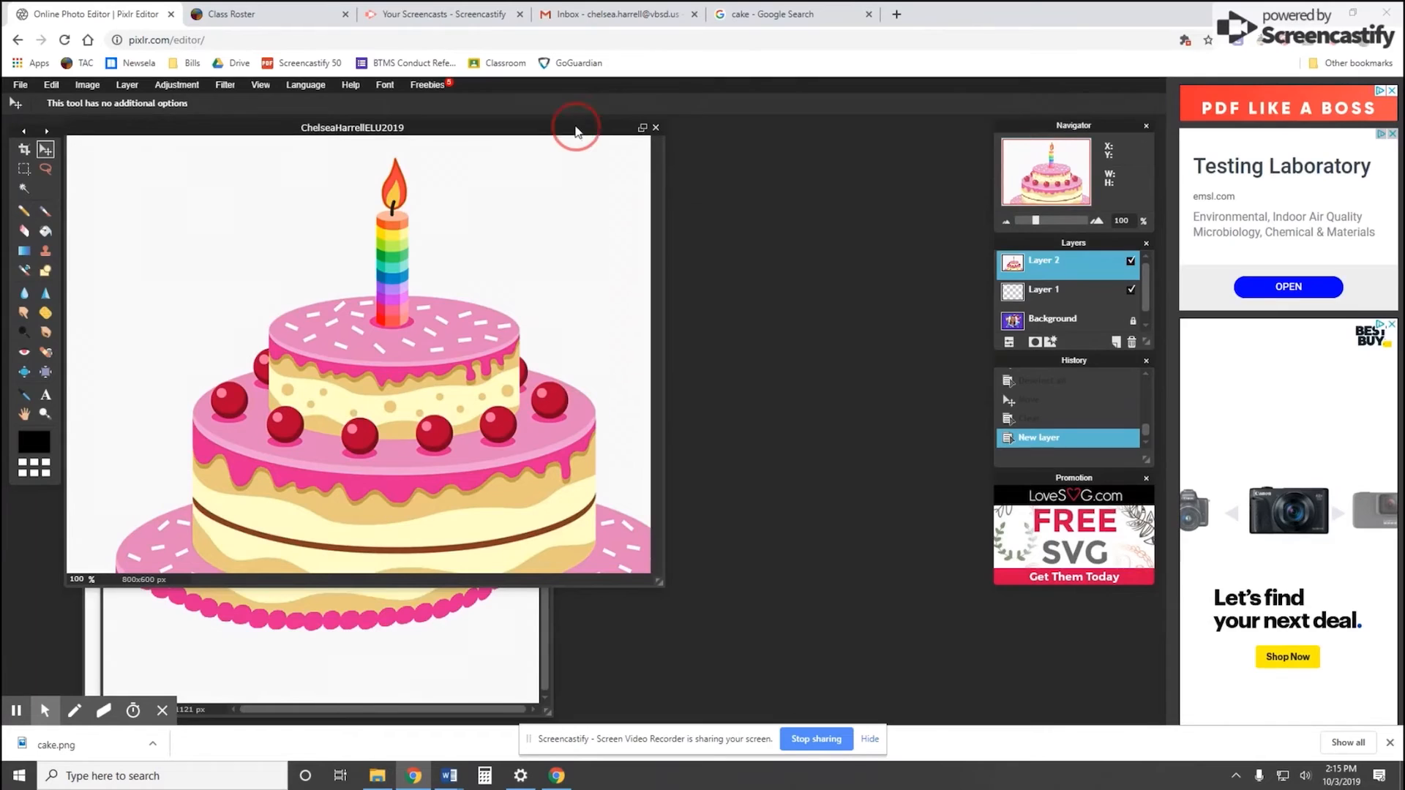
drag(576, 131, 594, 146)
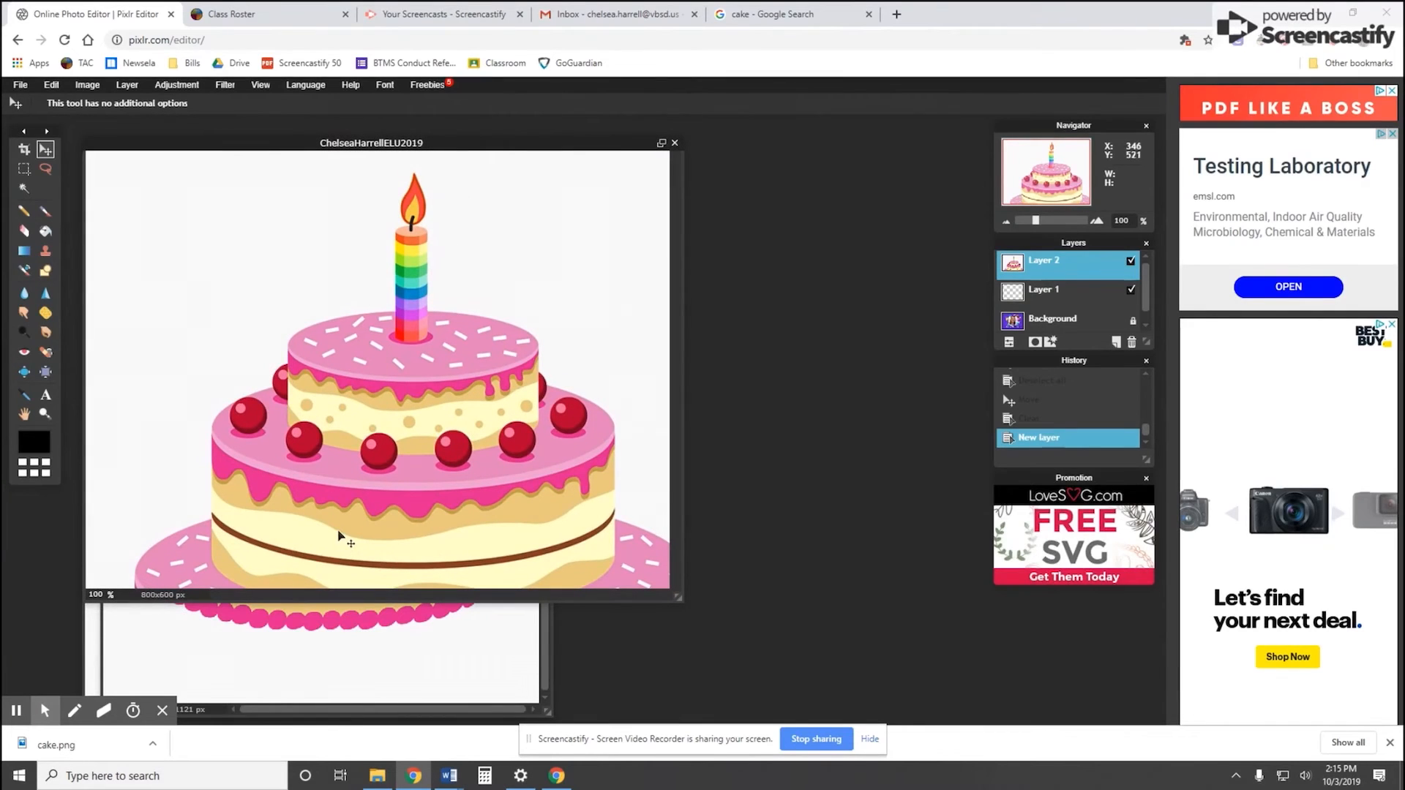
drag(338, 536, 319, 501)
Scale the cake layer down to about 139 x 161 px near the image's upper-left corner and apply the transform
click(319, 498)
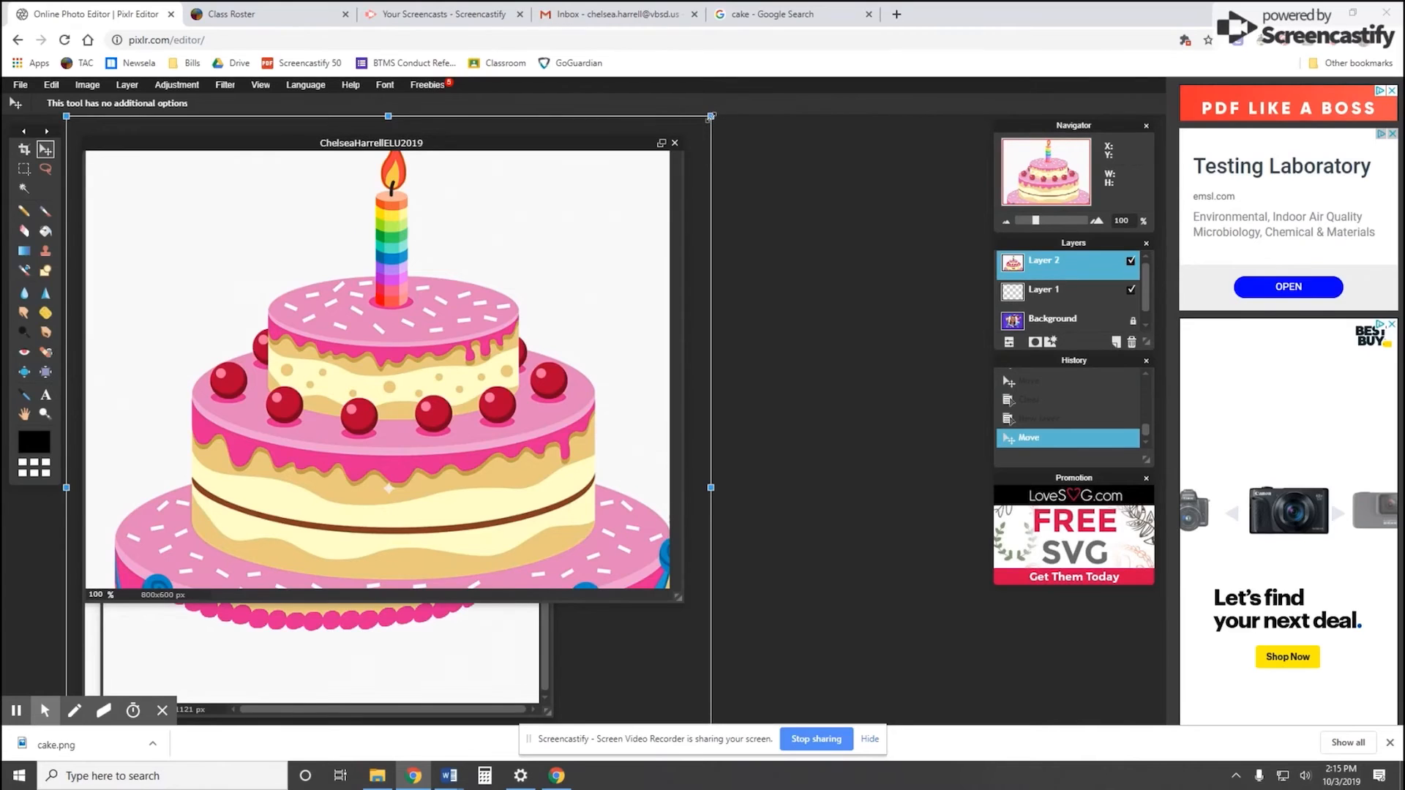
drag(711, 116, 194, 220)
click(27, 191)
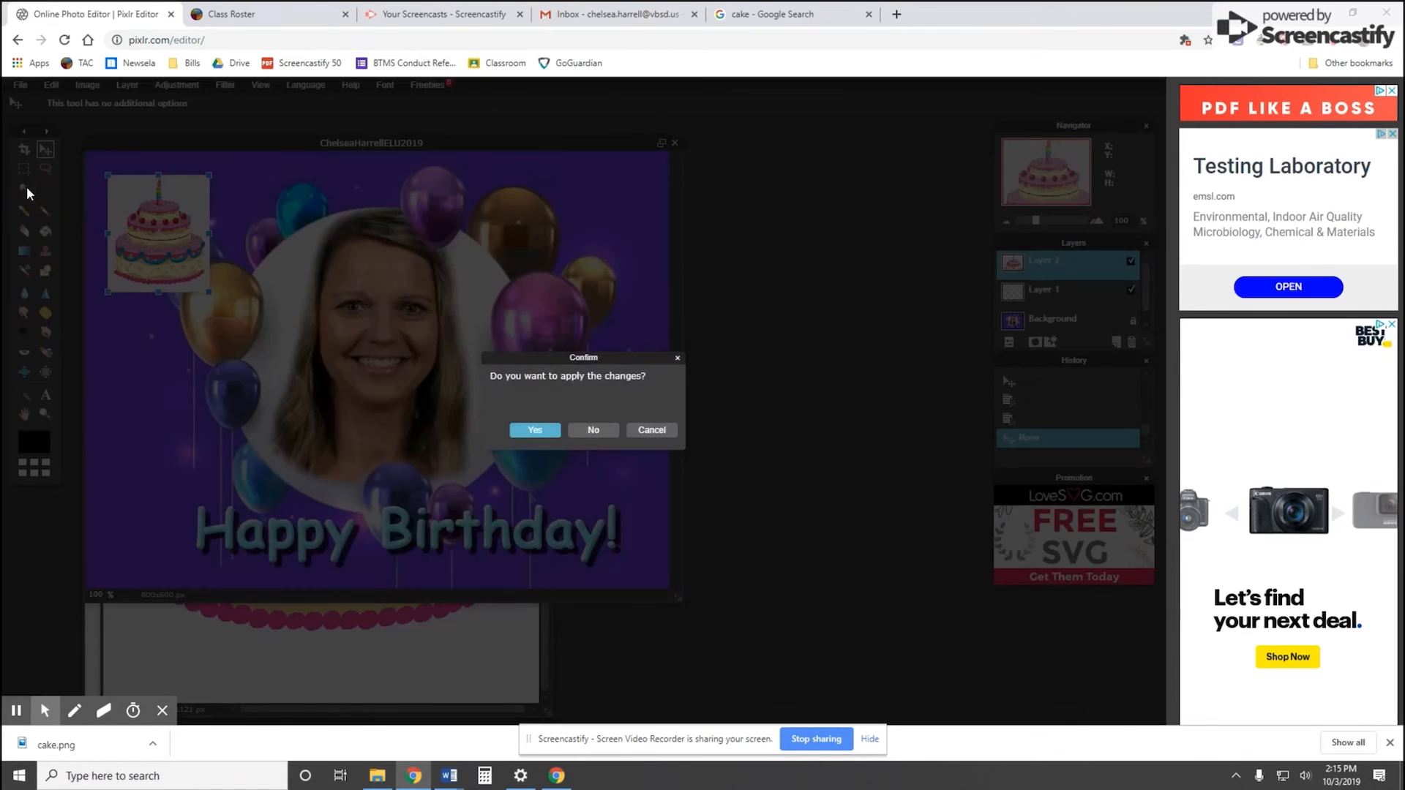
click(536, 430)
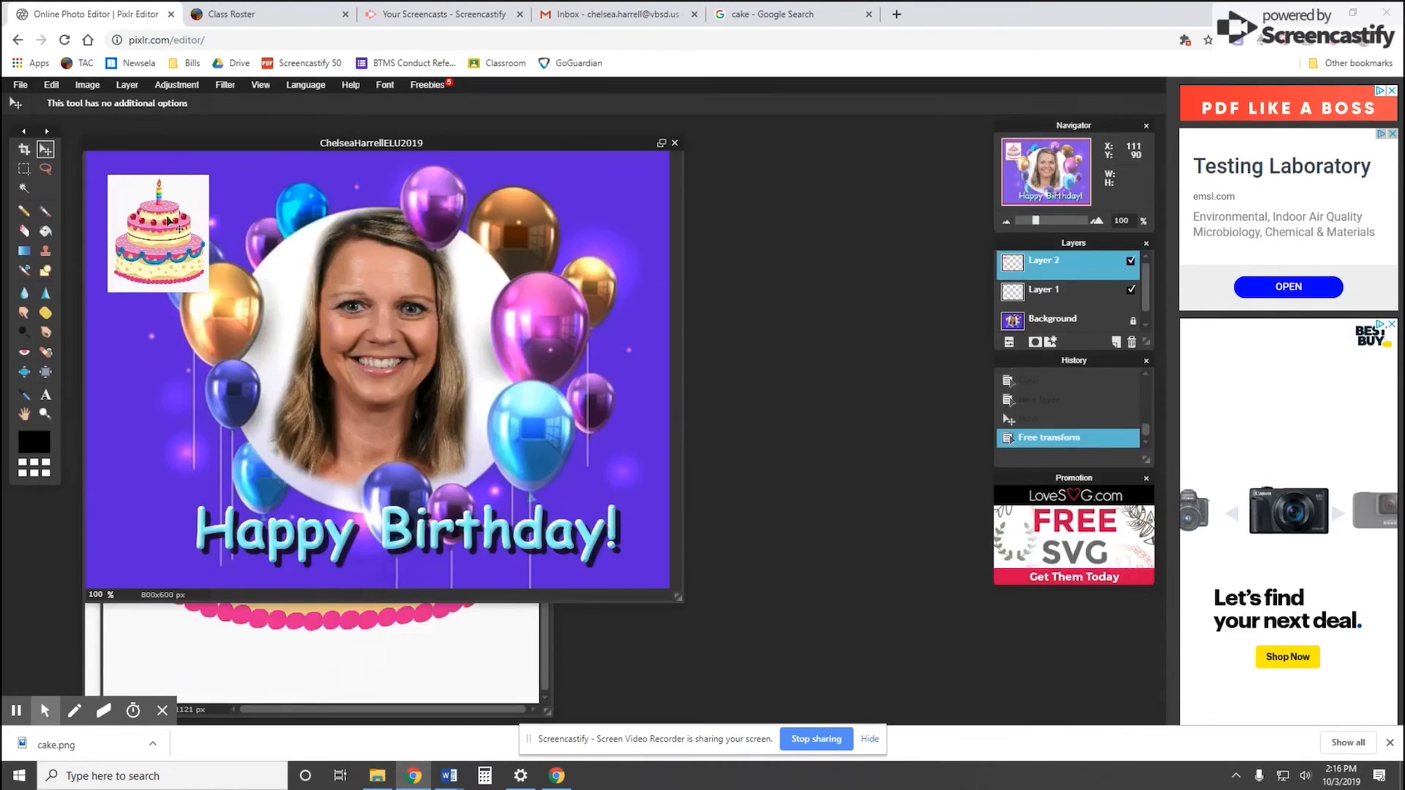
Delete the white background around the cake using the Wand tool at tolerance 21, then clear the selection
click(24, 189)
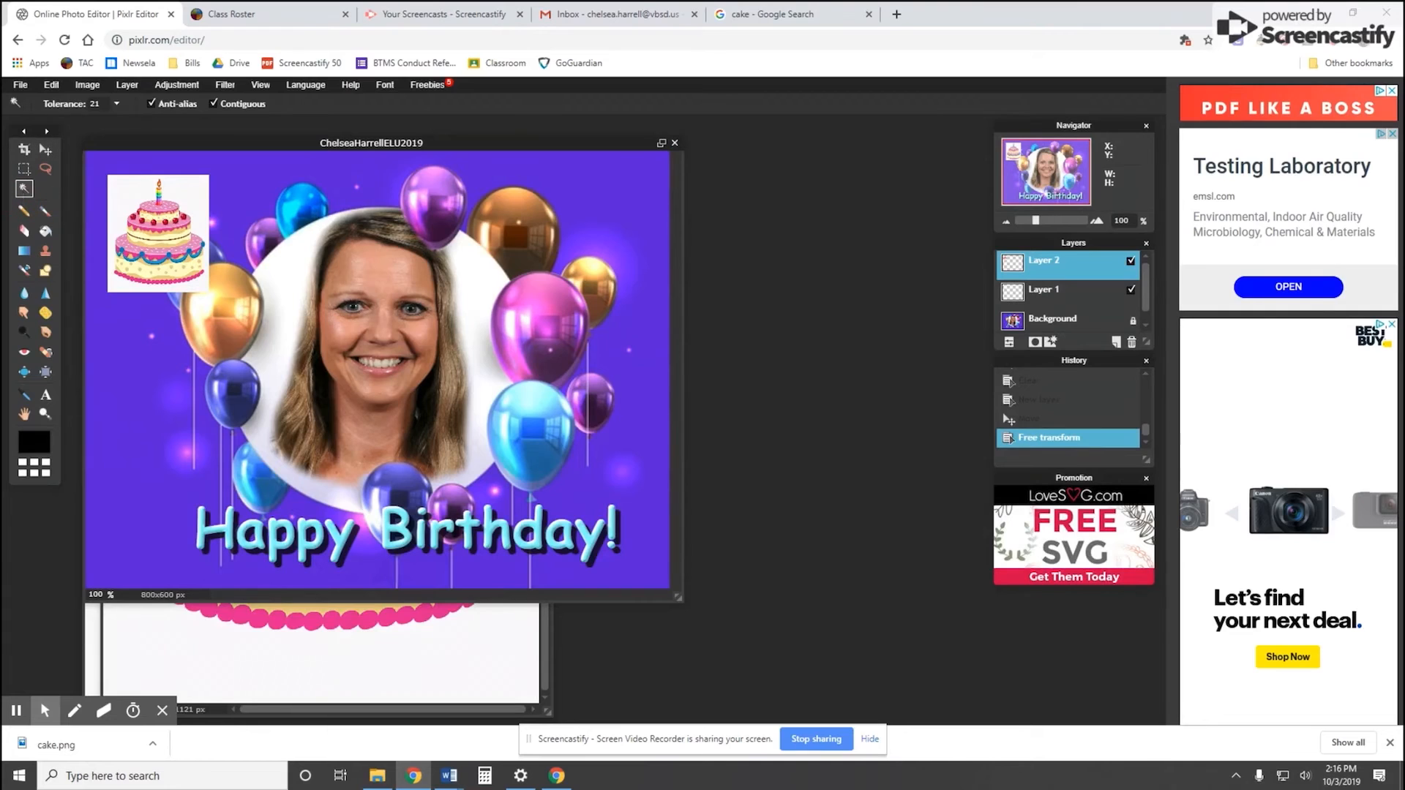
click(130, 196)
key(Delete)
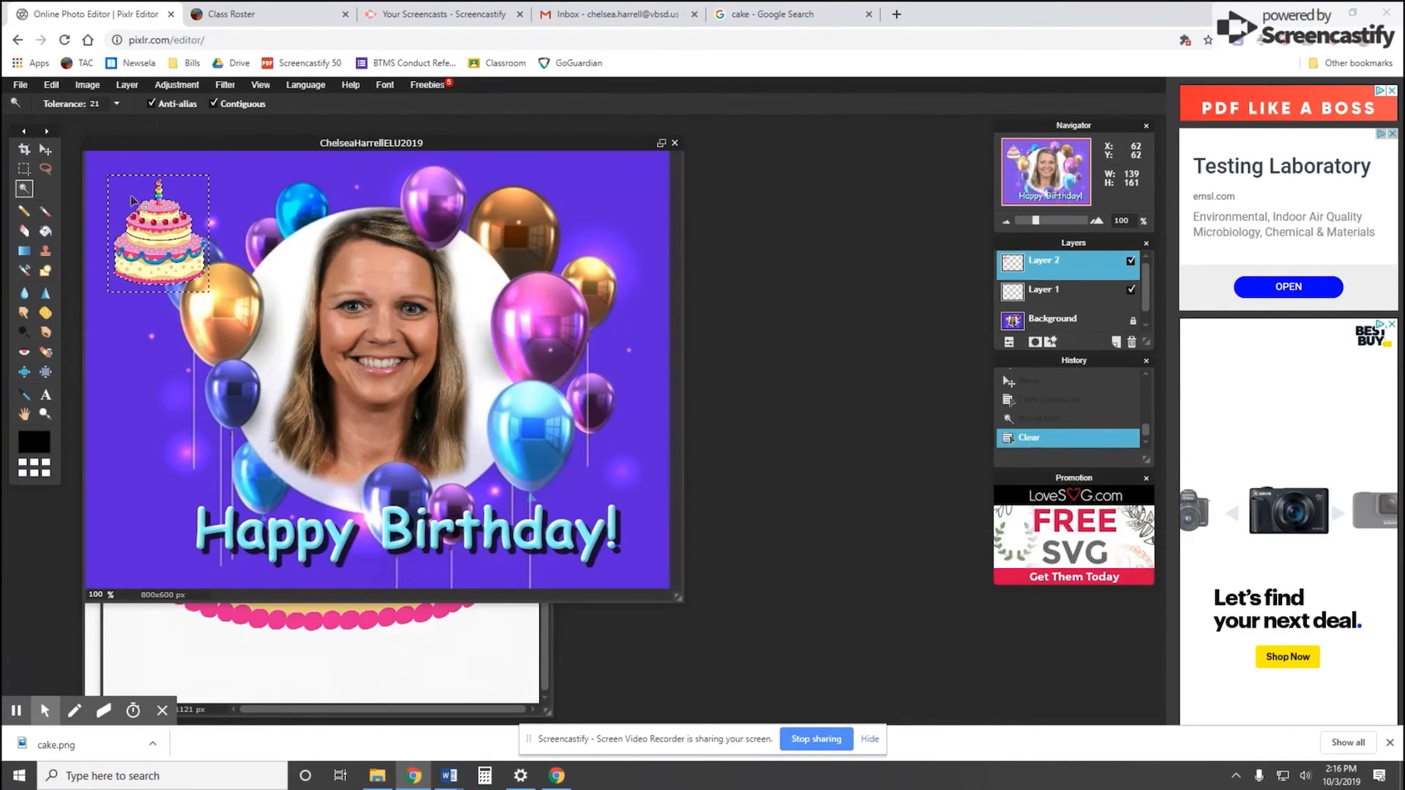
right_click(126, 189)
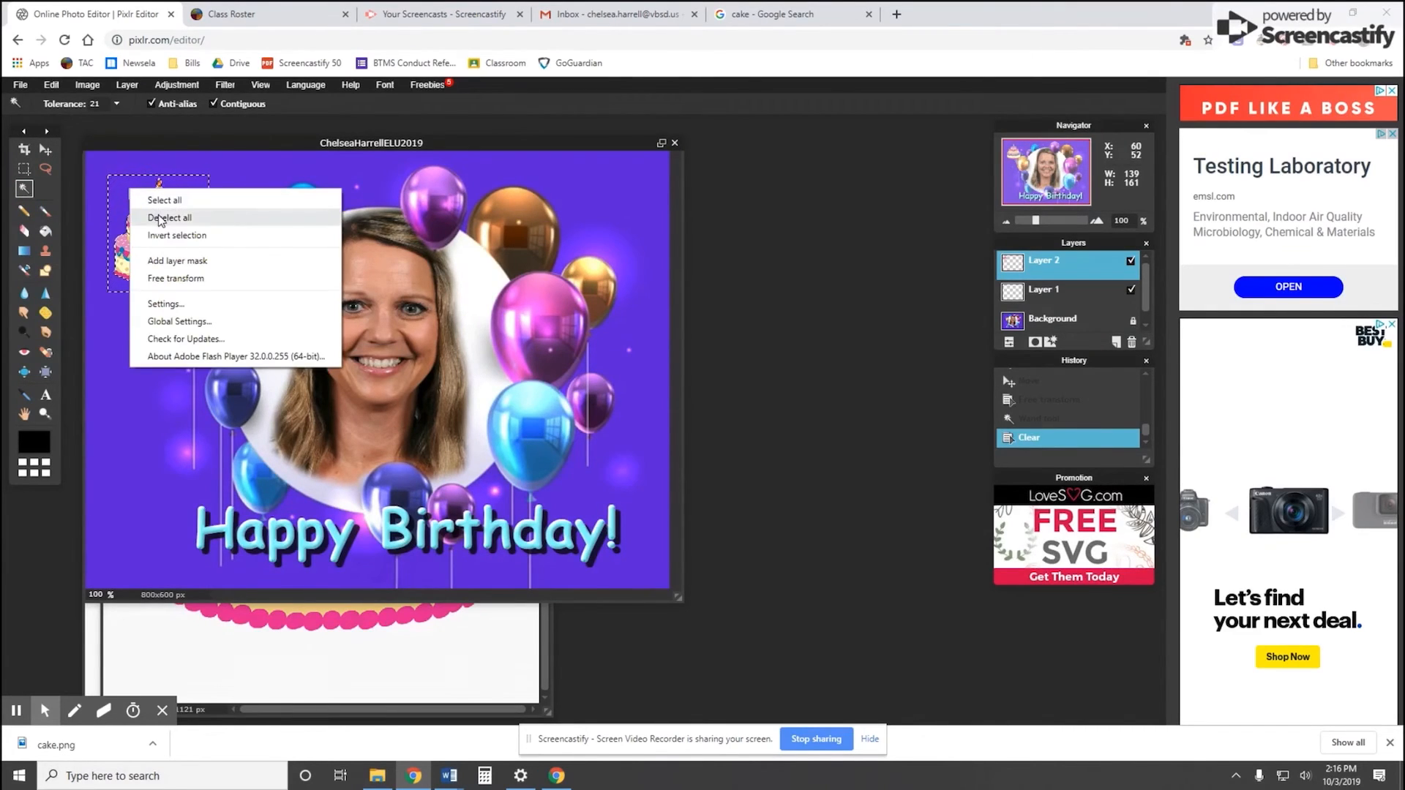
click(159, 214)
Move the cake closer to the image's upper-left corner and scale it down further with free transform
click(46, 149)
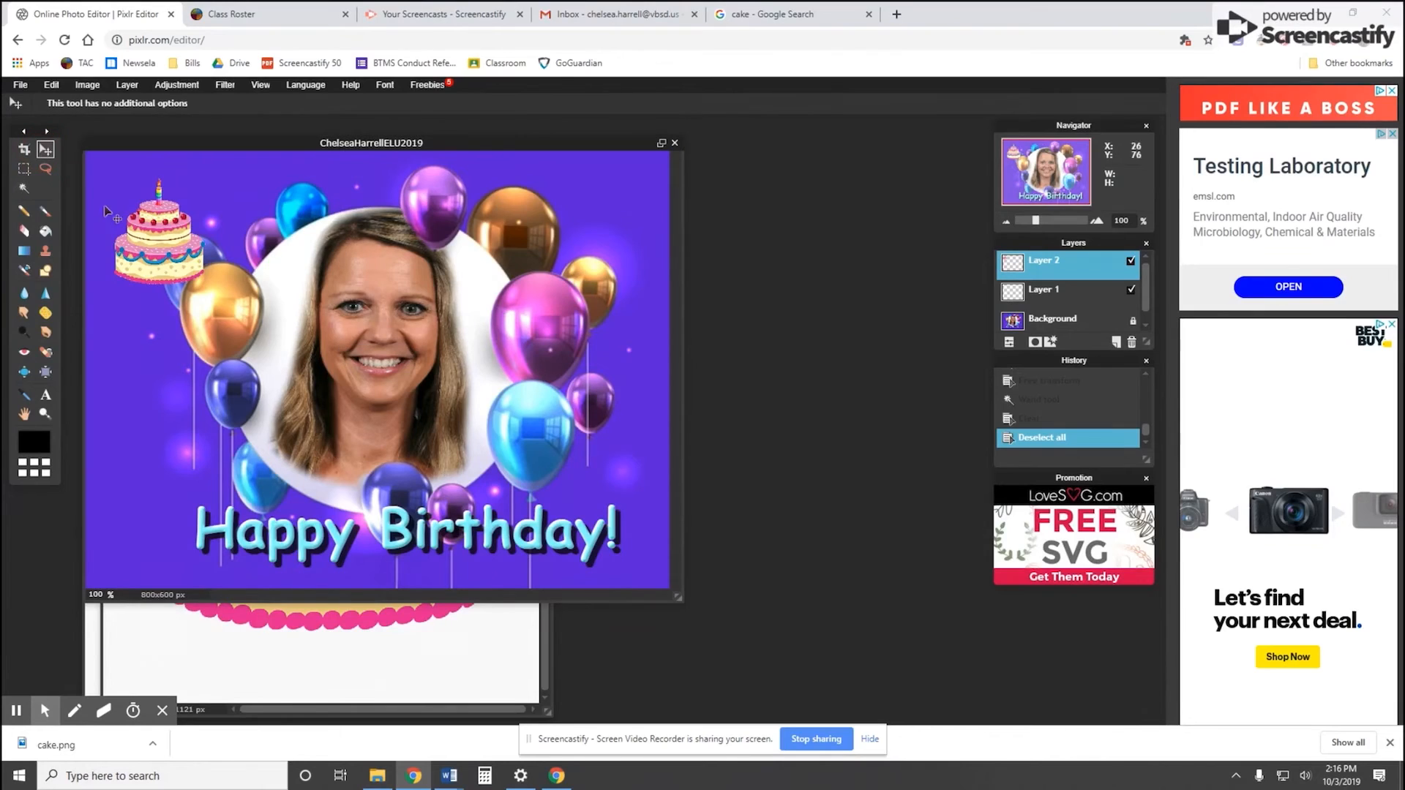
drag(150, 243, 132, 227)
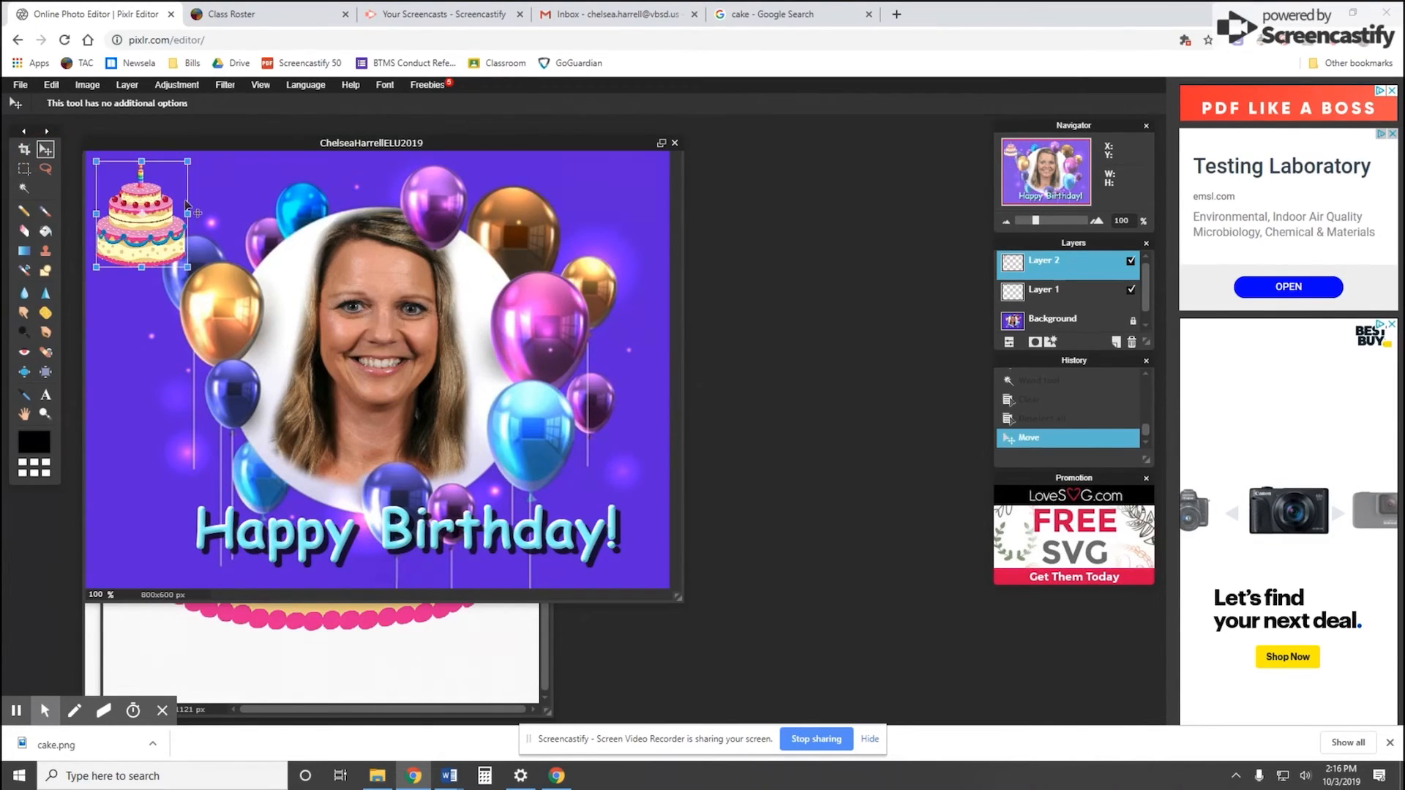
drag(187, 161, 137, 198)
key(Return)
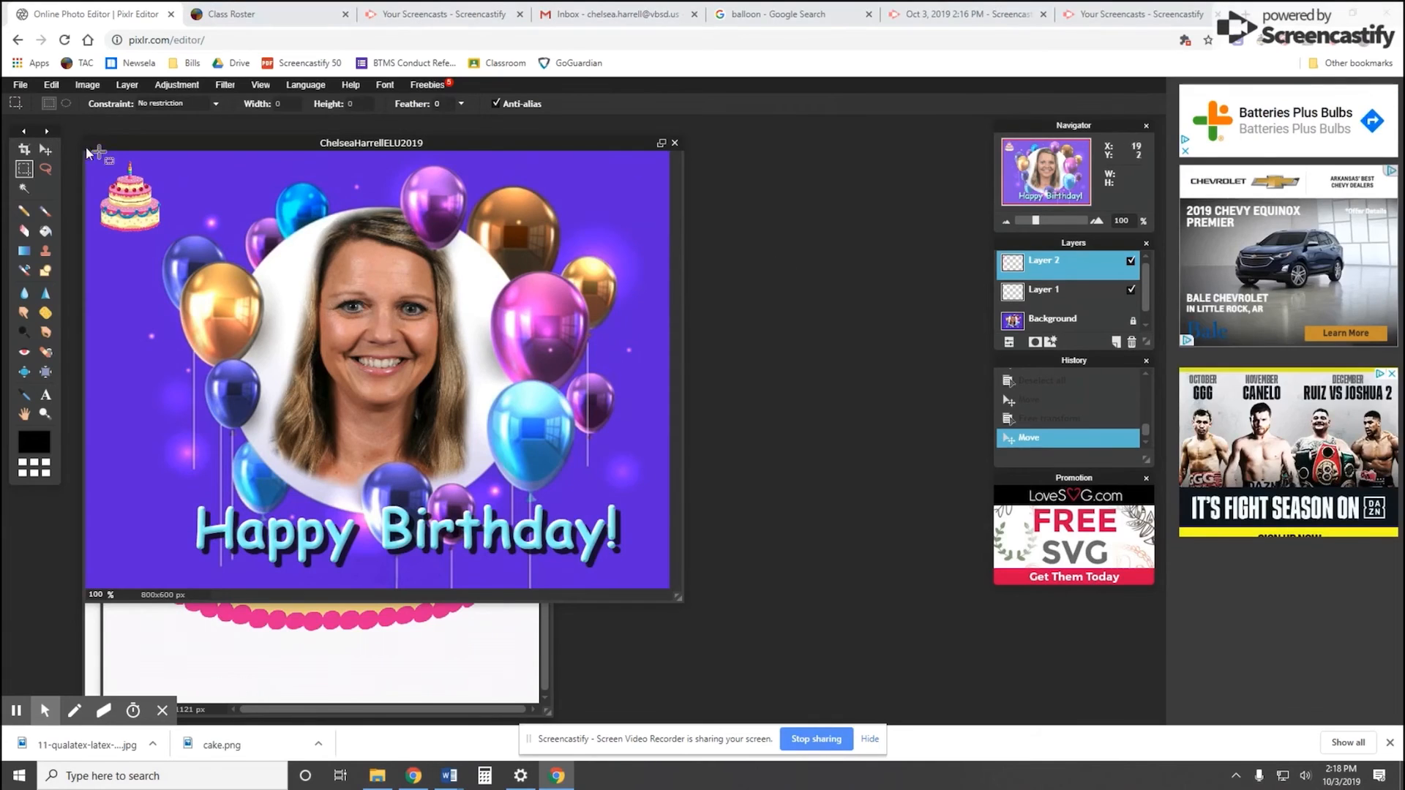
Open the 11-qualatex-latex-balloon-wild-berry image and copy a marquee selection of the whole balloon, about 742 x 789 px, into the birthday image
click(20, 85)
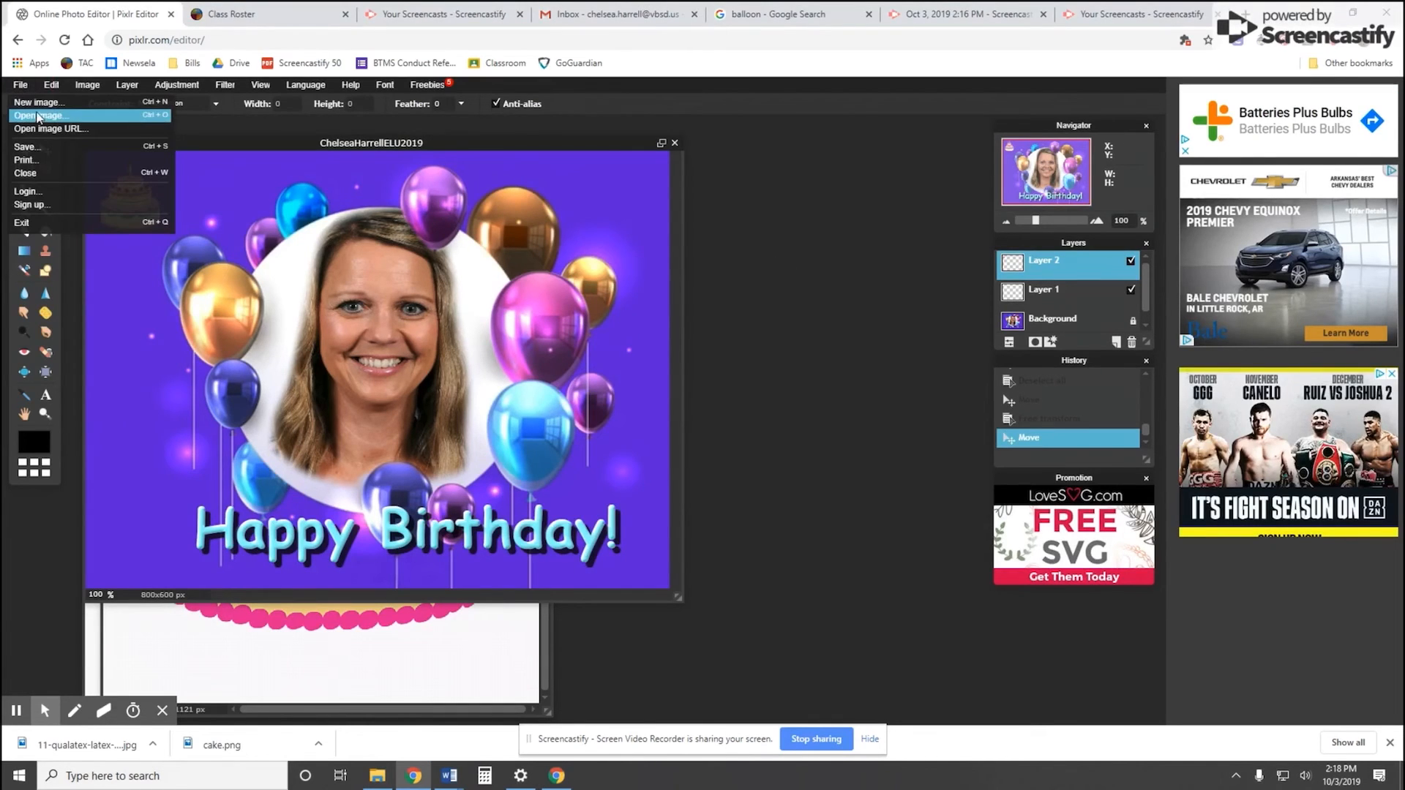
click(38, 117)
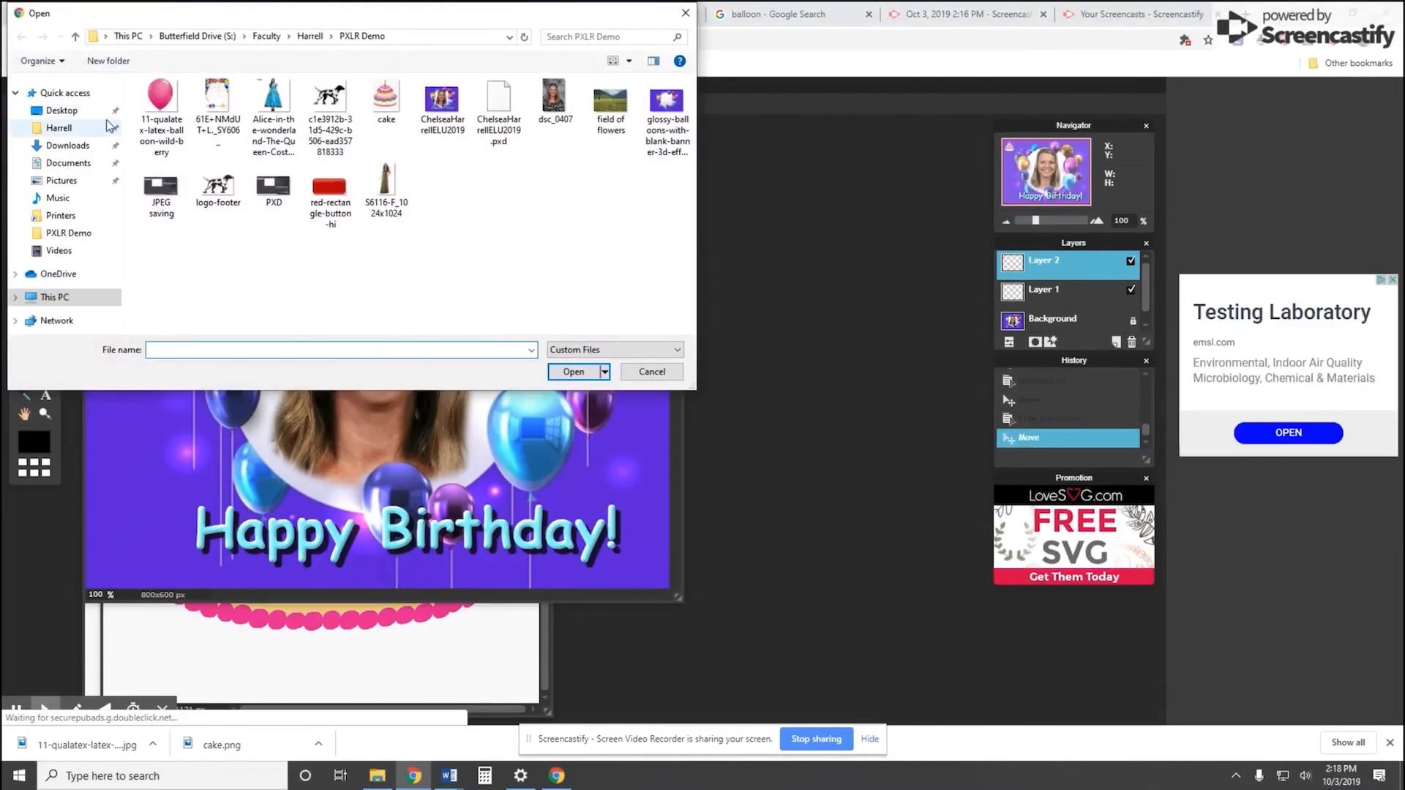
click(152, 120)
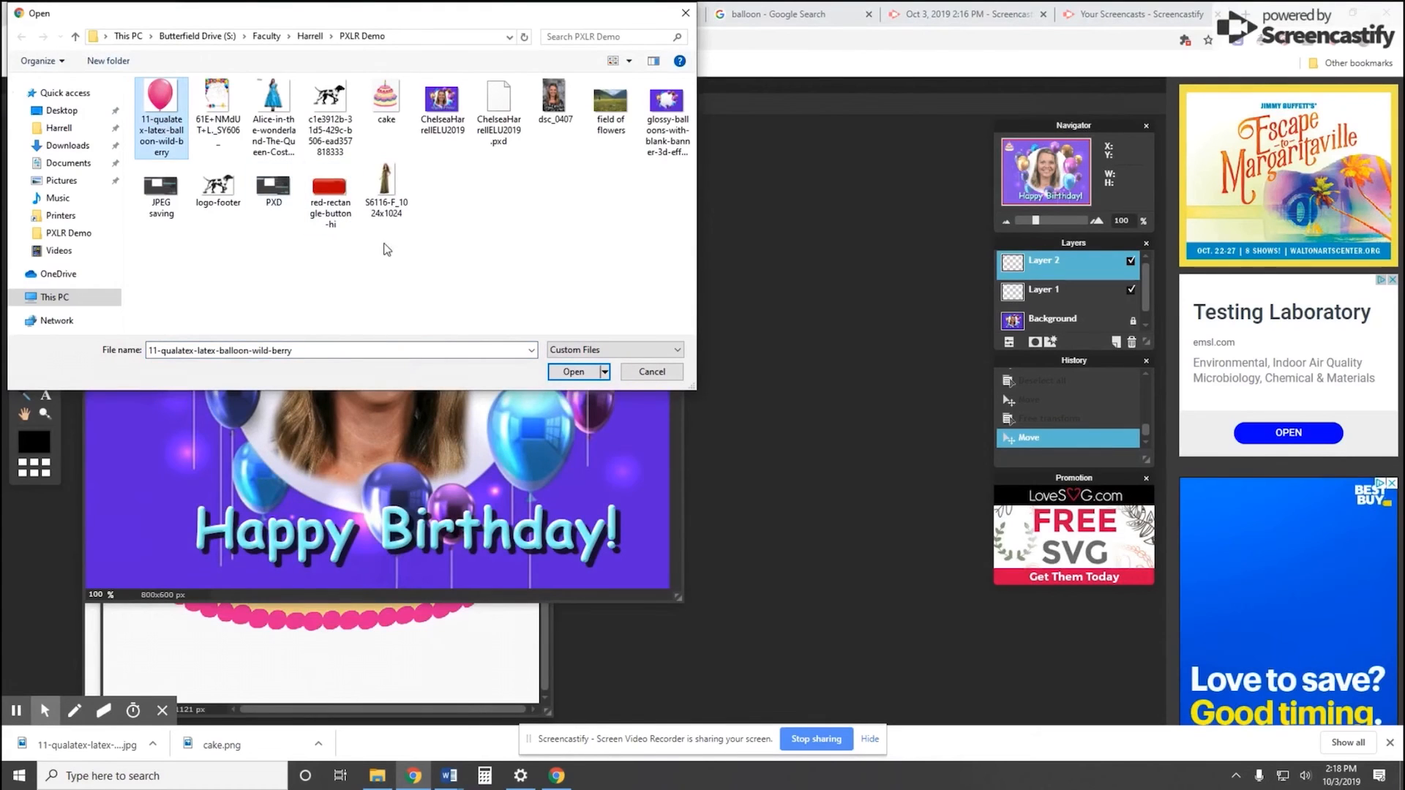
click(574, 372)
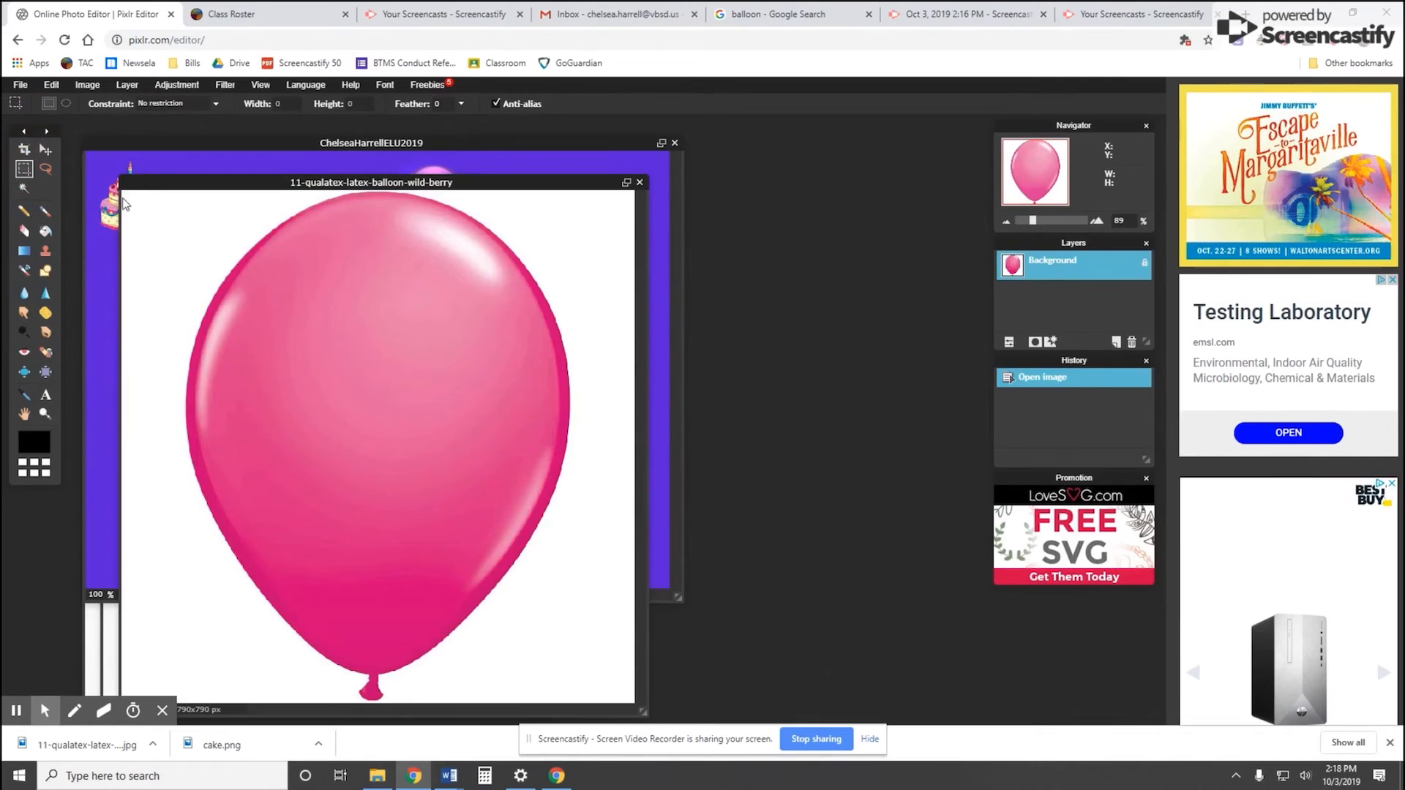
drag(125, 192, 605, 701)
click(46, 149)
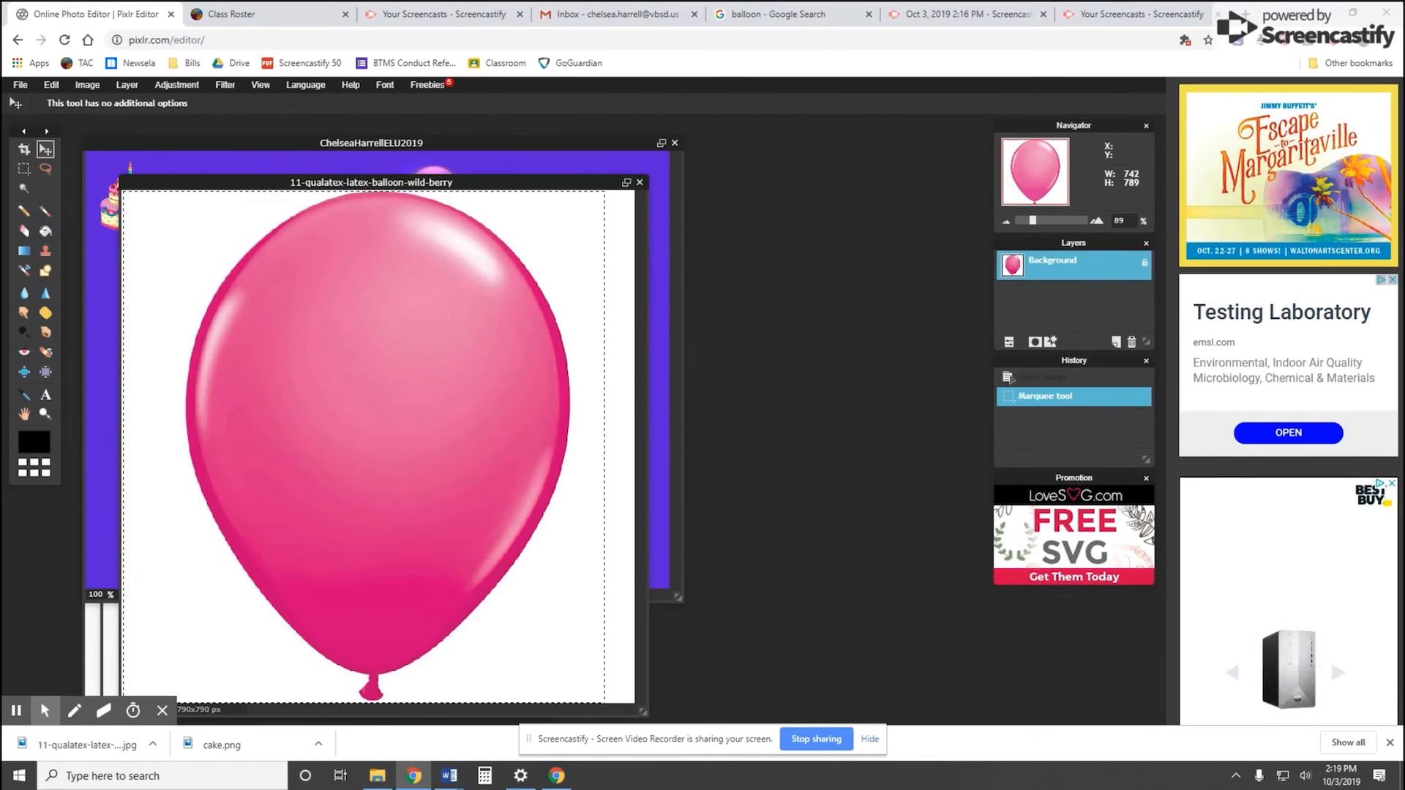
drag(375, 322, 439, 164)
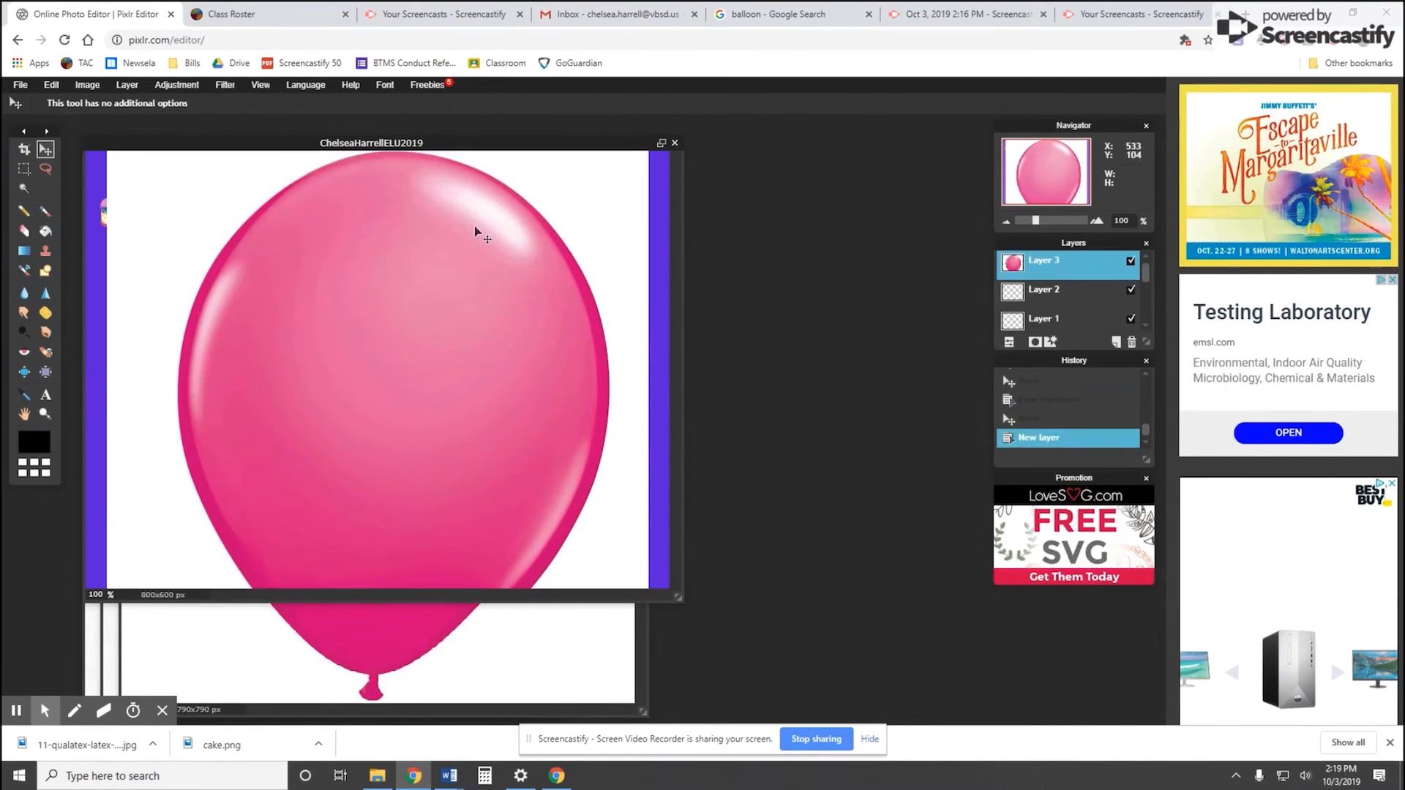
Scale the pink balloon layer down with free transform and place it in the image's upper-left corner over the cake
key(ctrl+t)
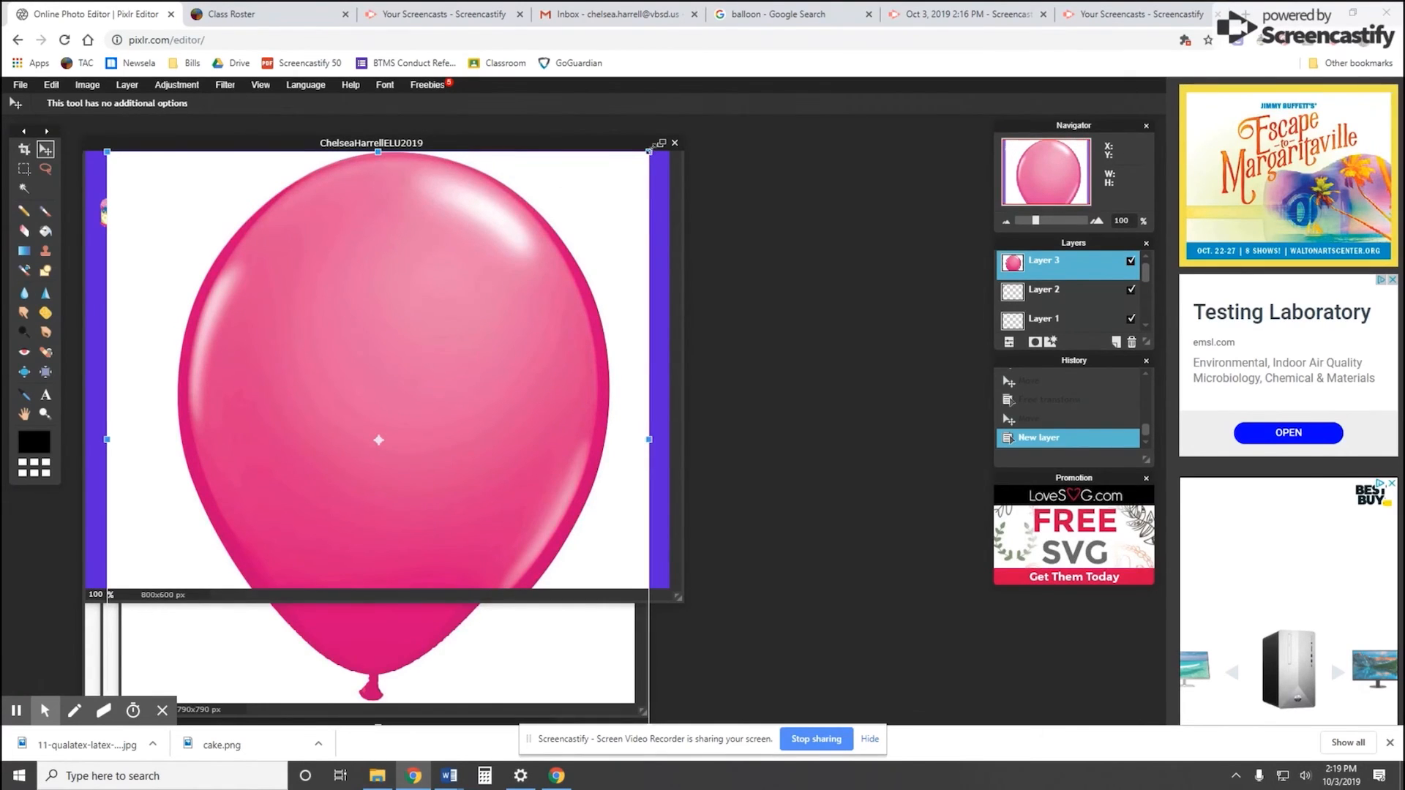
drag(651, 150, 463, 214)
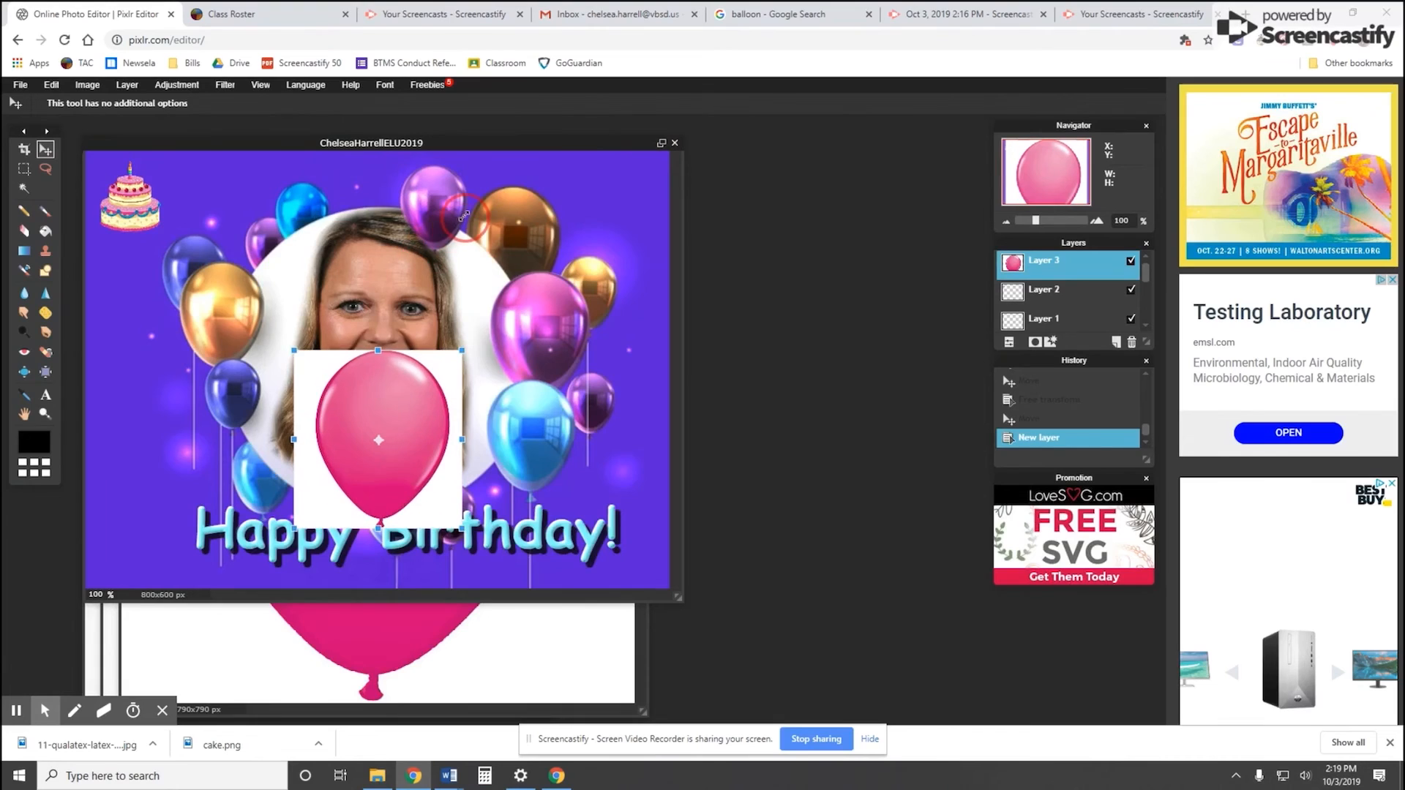
drag(395, 407, 157, 198)
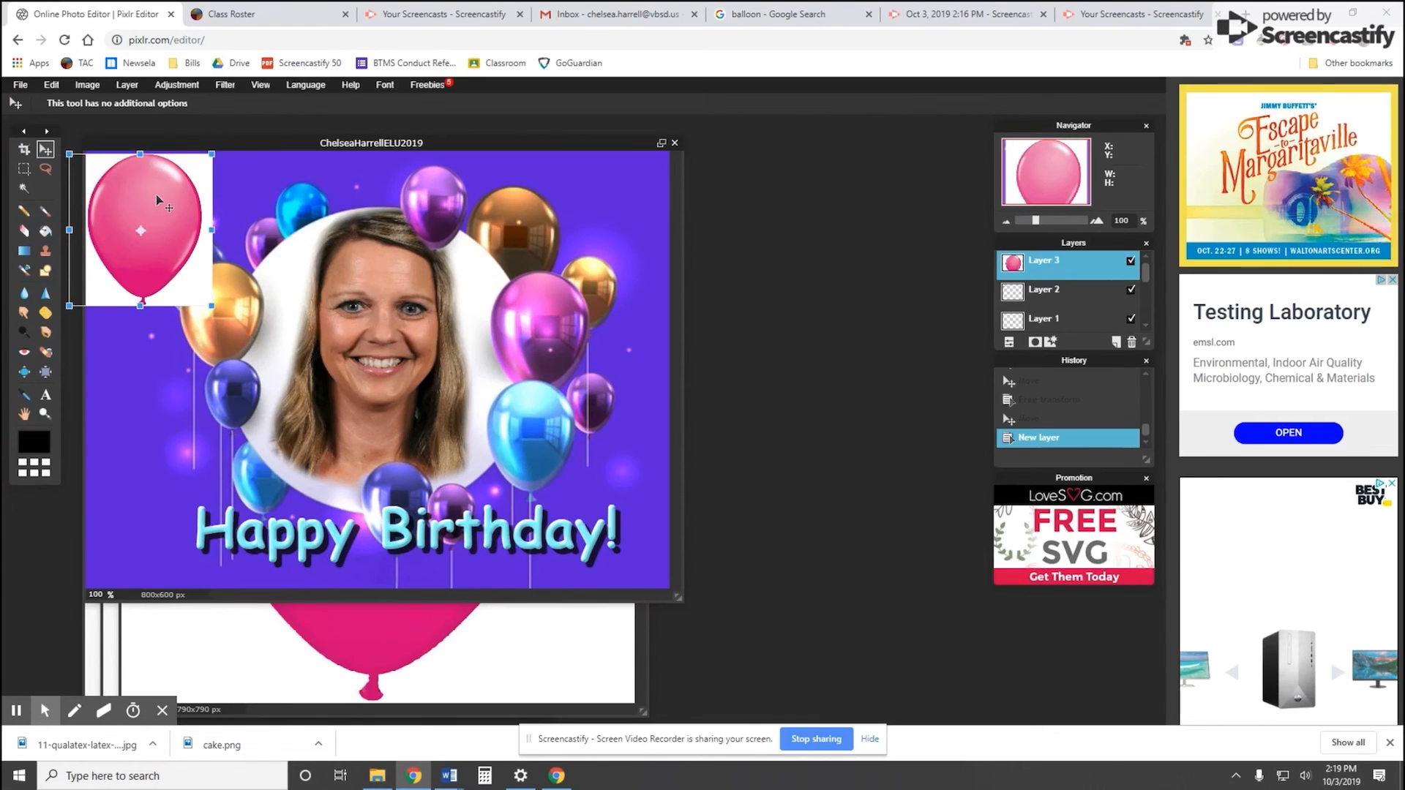
key(Return)
Delete the white background around the pink balloon using the Wand tool at tolerance 21, then clear the selection
click(24, 190)
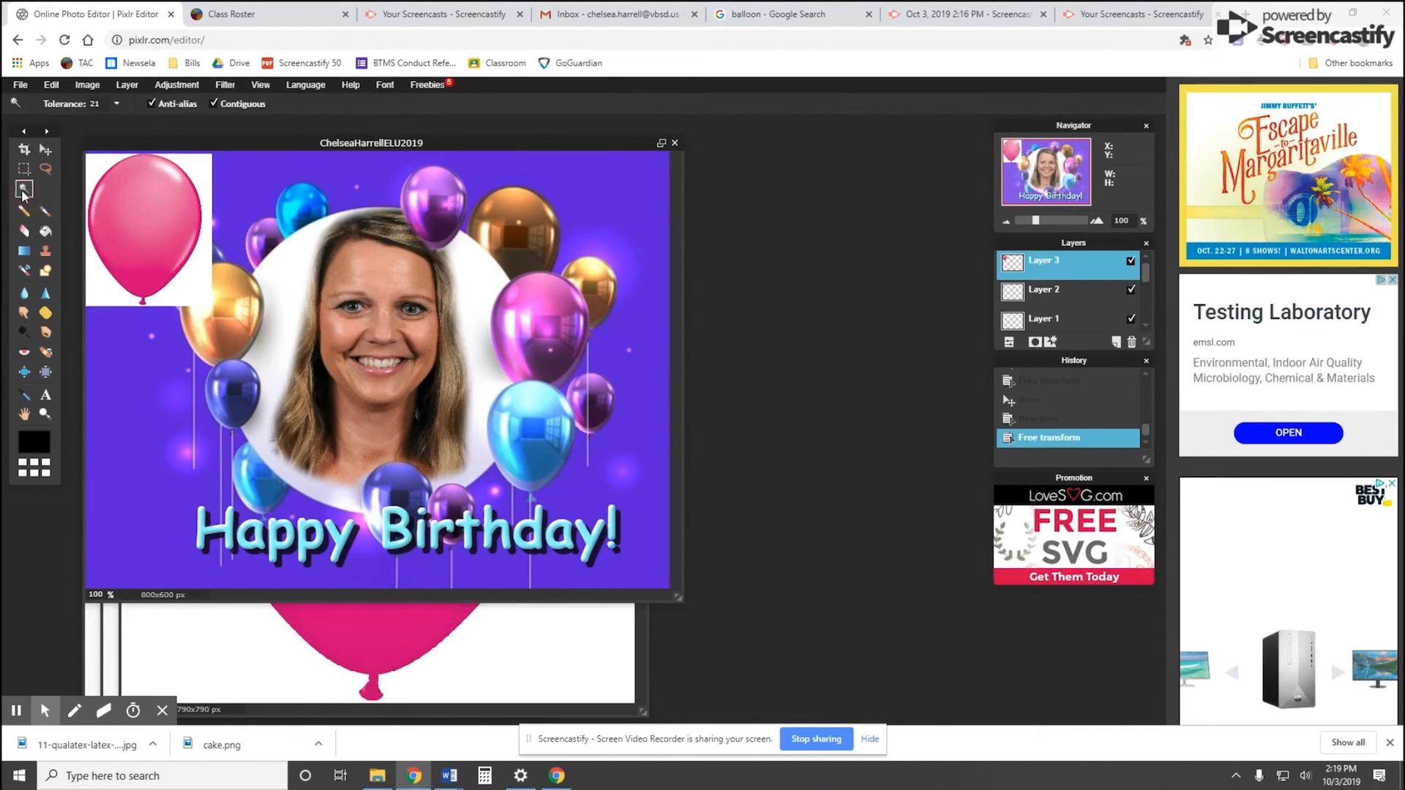
click(99, 171)
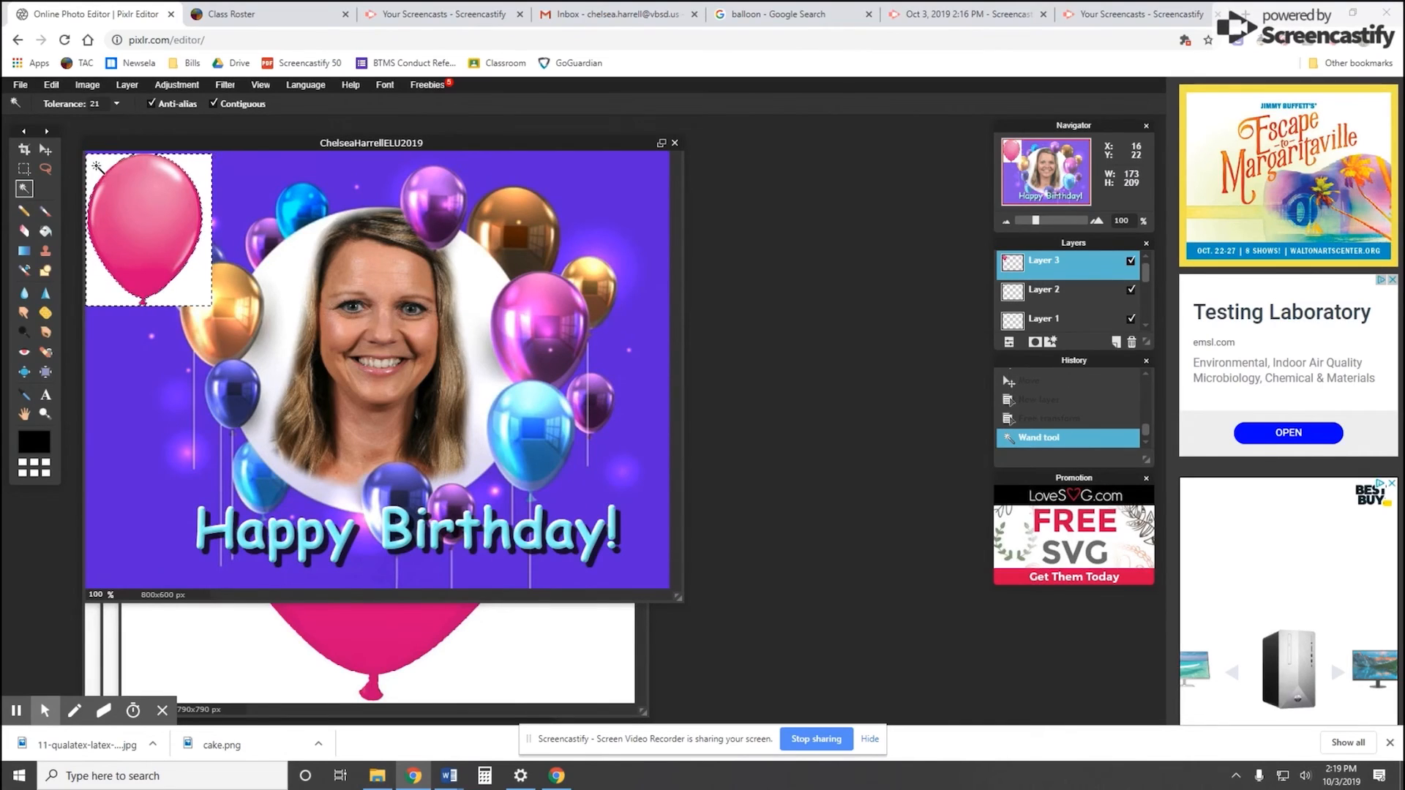
key(Delete)
right_click(99, 172)
click(120, 206)
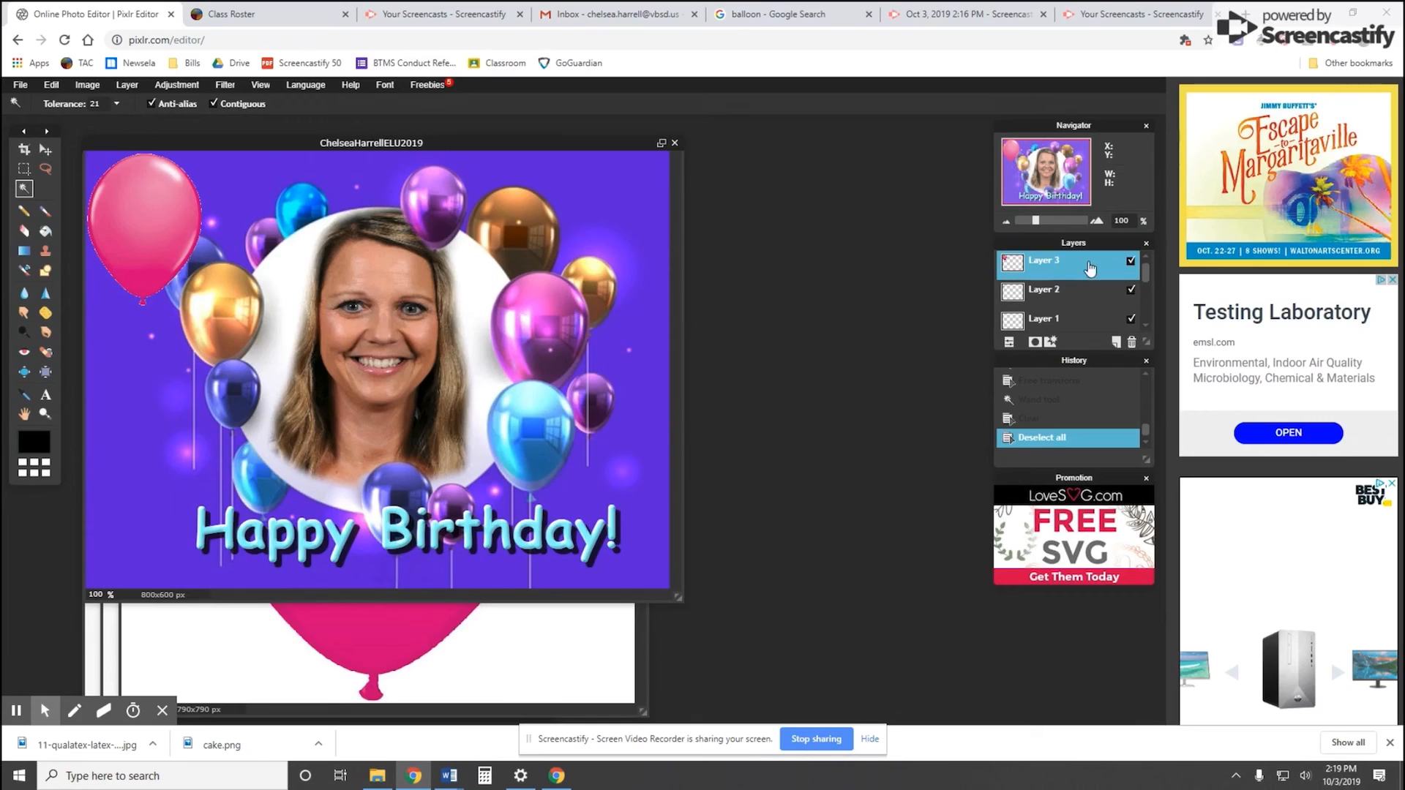
Place the pink balloon layer beneath the cake layer and move the cake to the centre of the balloon
drag(1082, 270, 1080, 312)
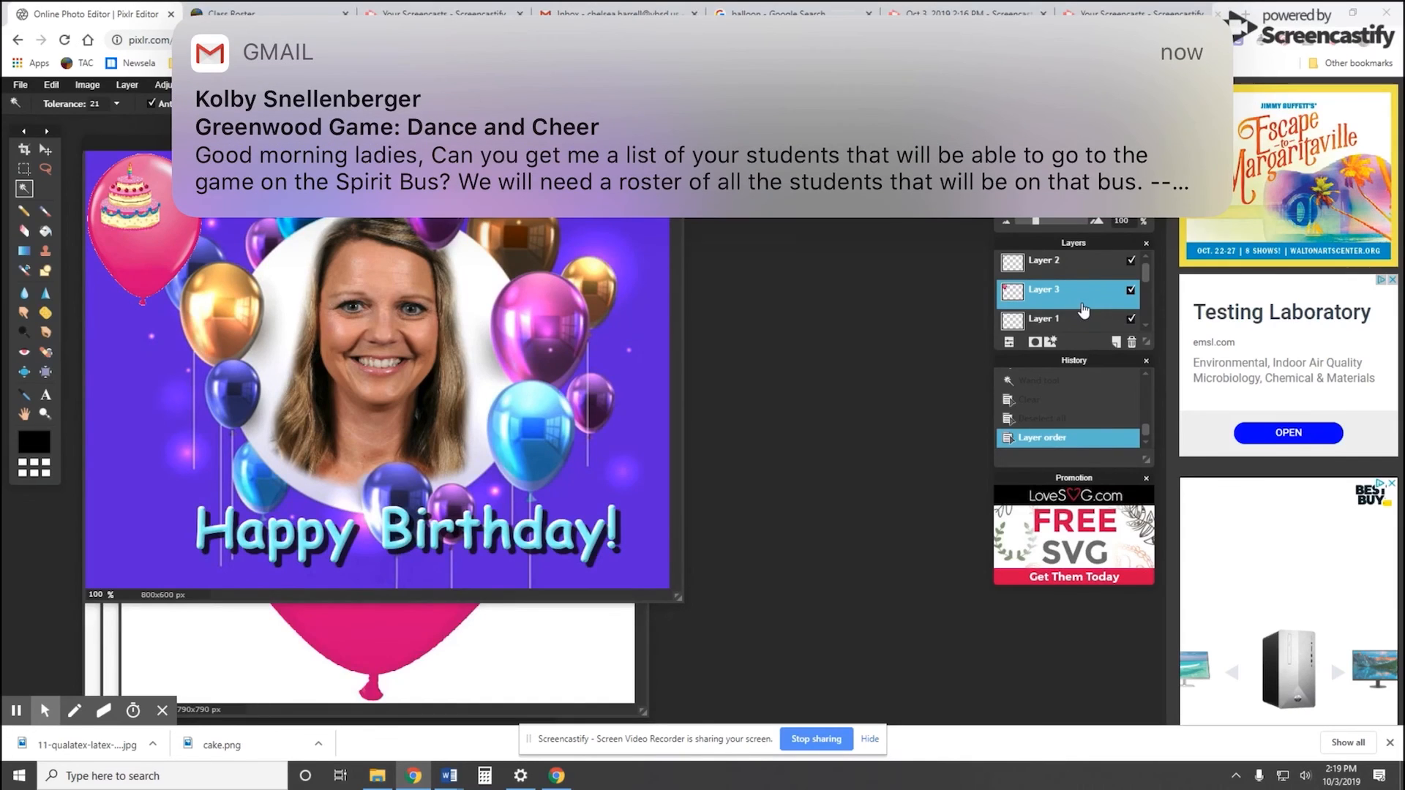
click(1076, 264)
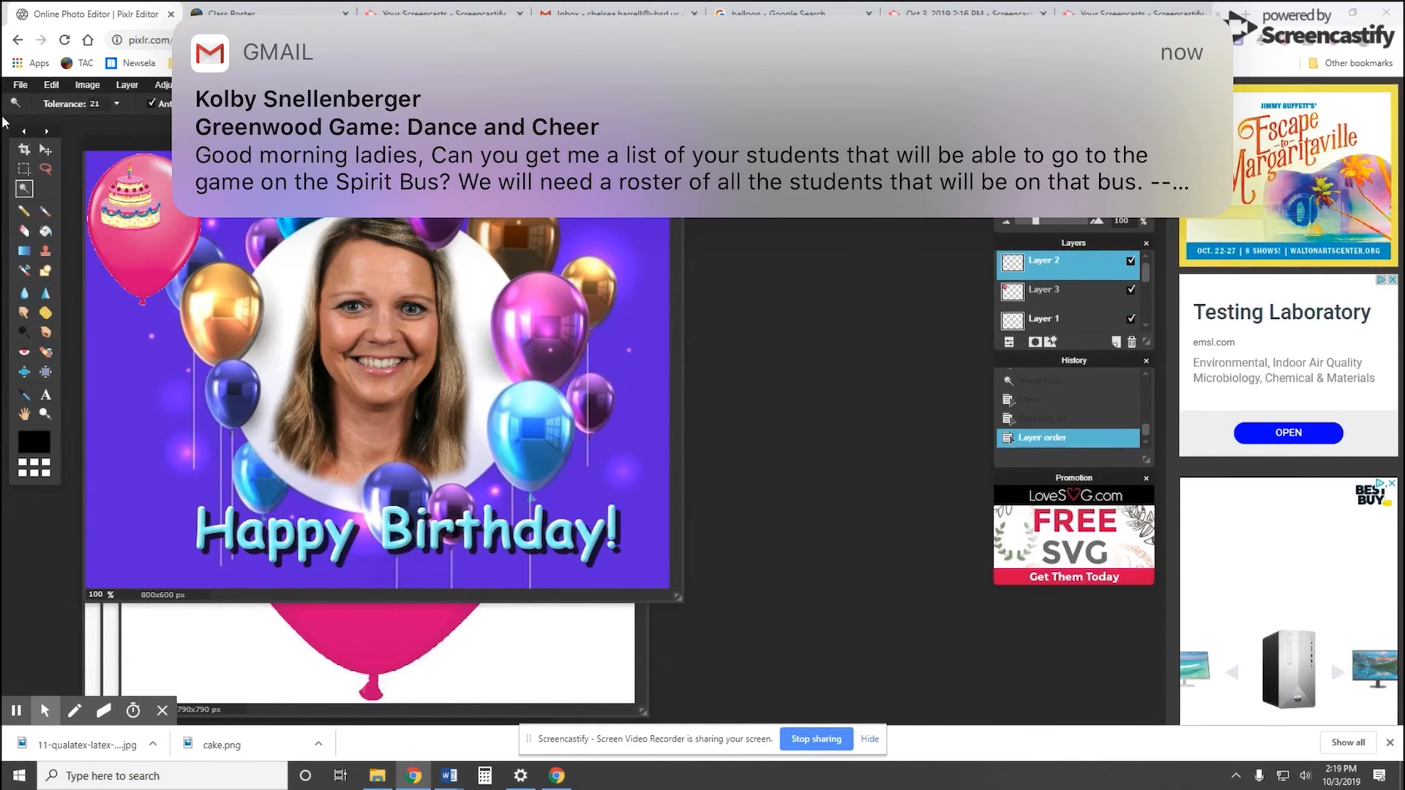
click(46, 149)
drag(123, 194, 132, 221)
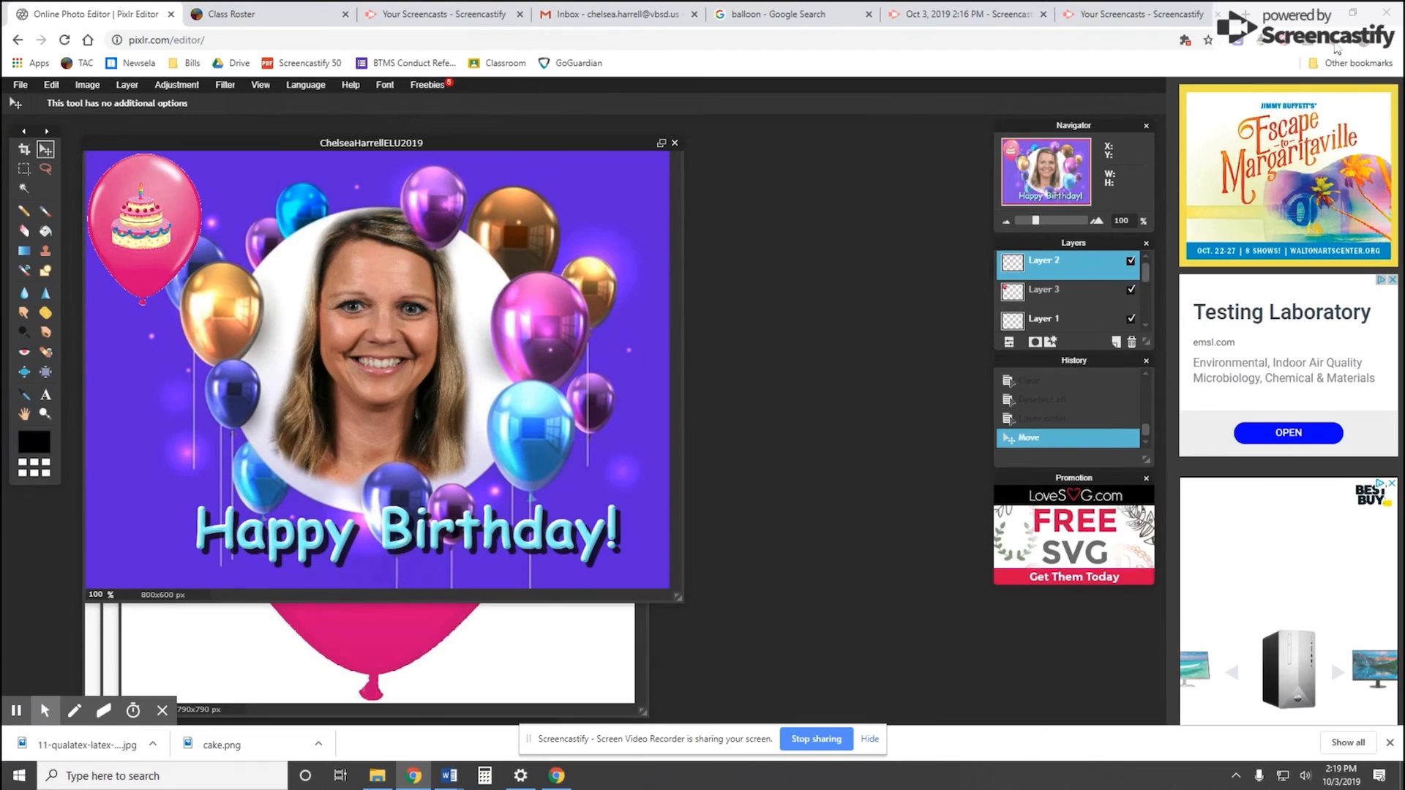
click(1335, 46)
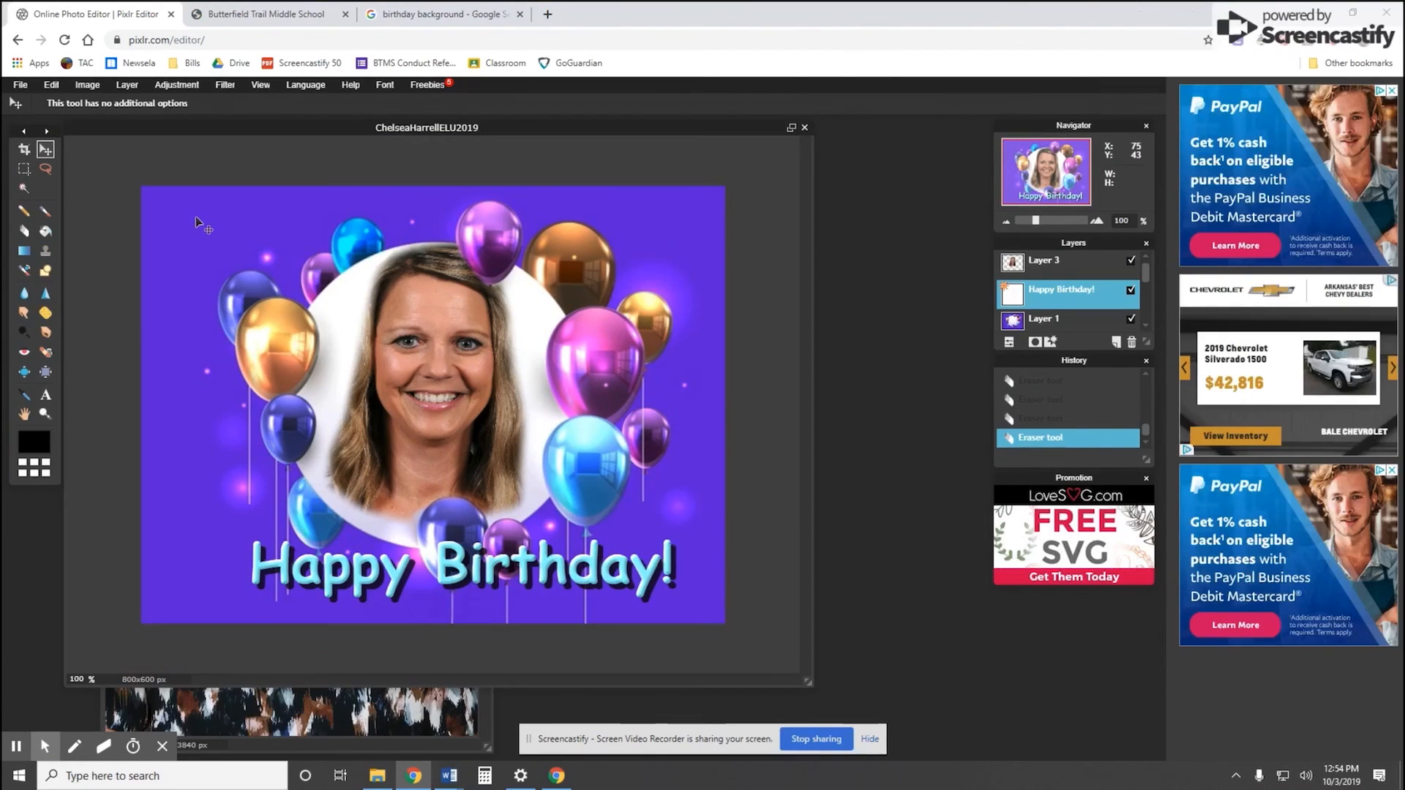
Save the birthday image as a layered PXD file in the PXLR Demo folder, replacing the existing file
click(22, 86)
click(46, 145)
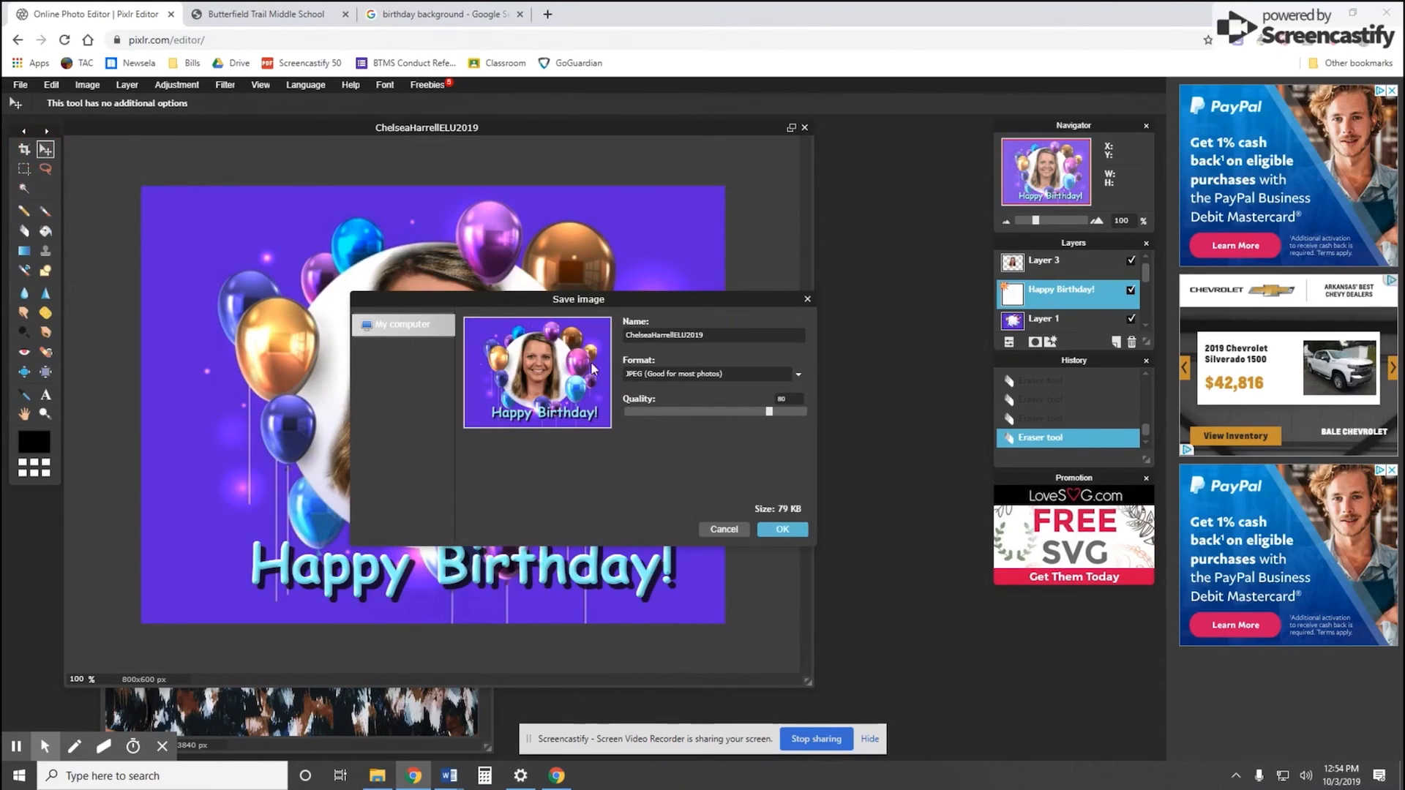
click(677, 374)
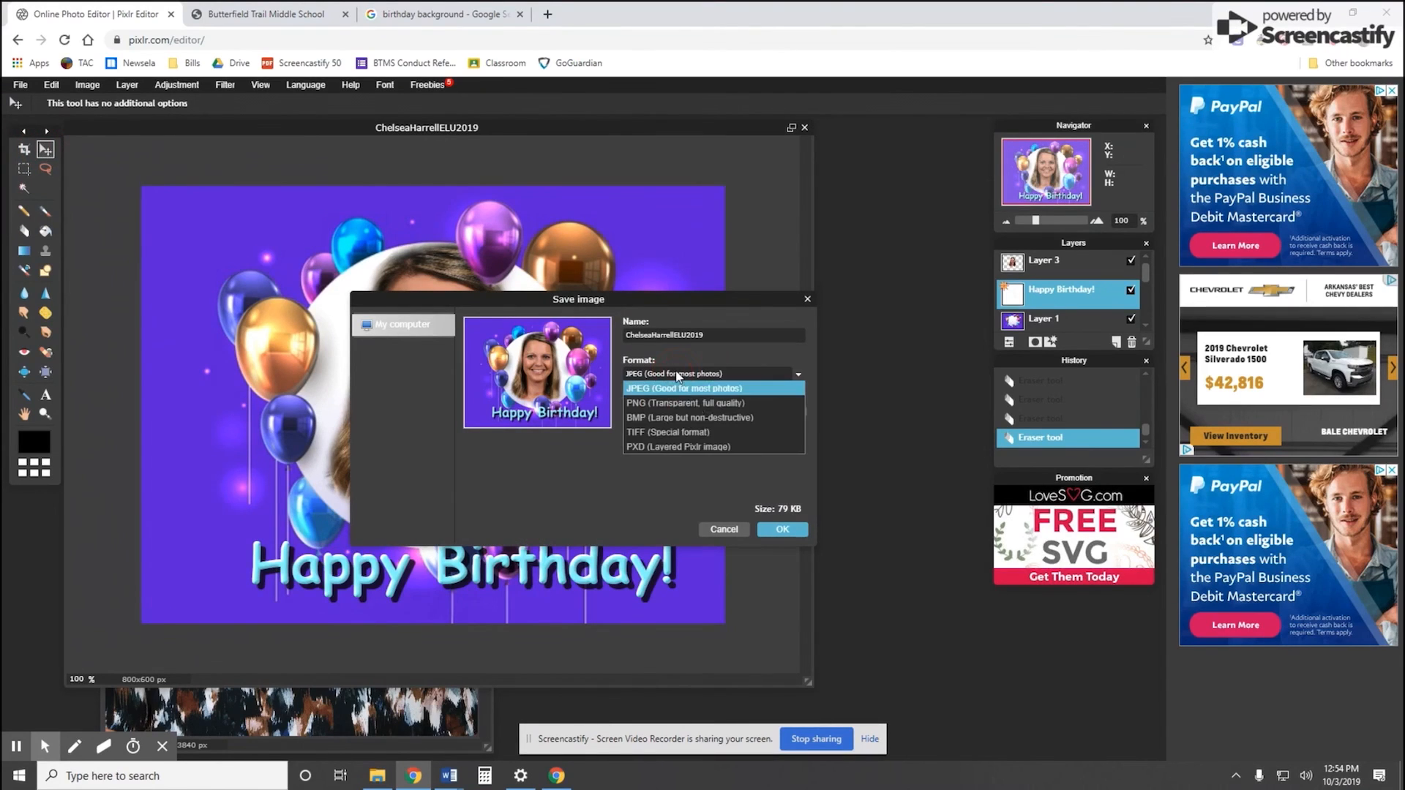
click(693, 448)
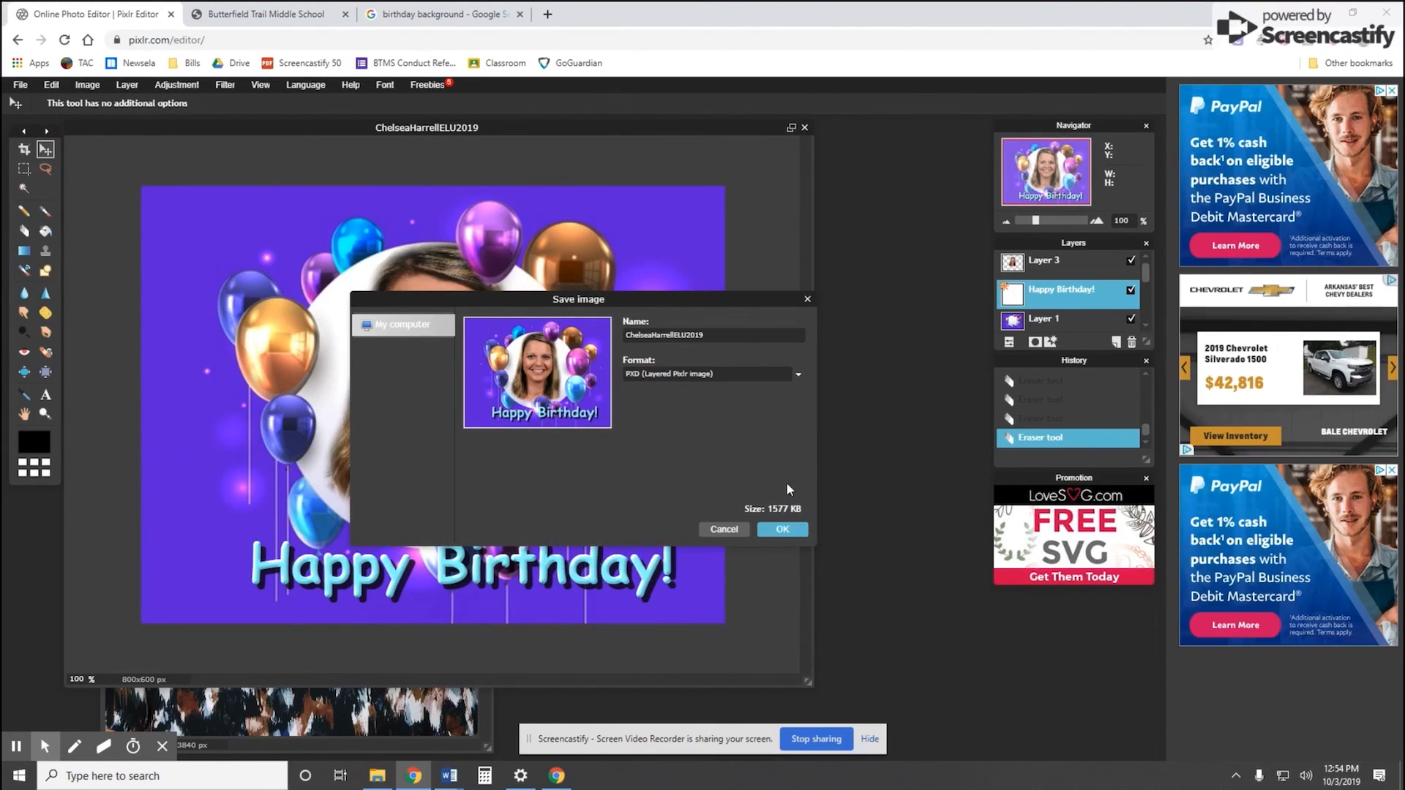
click(784, 529)
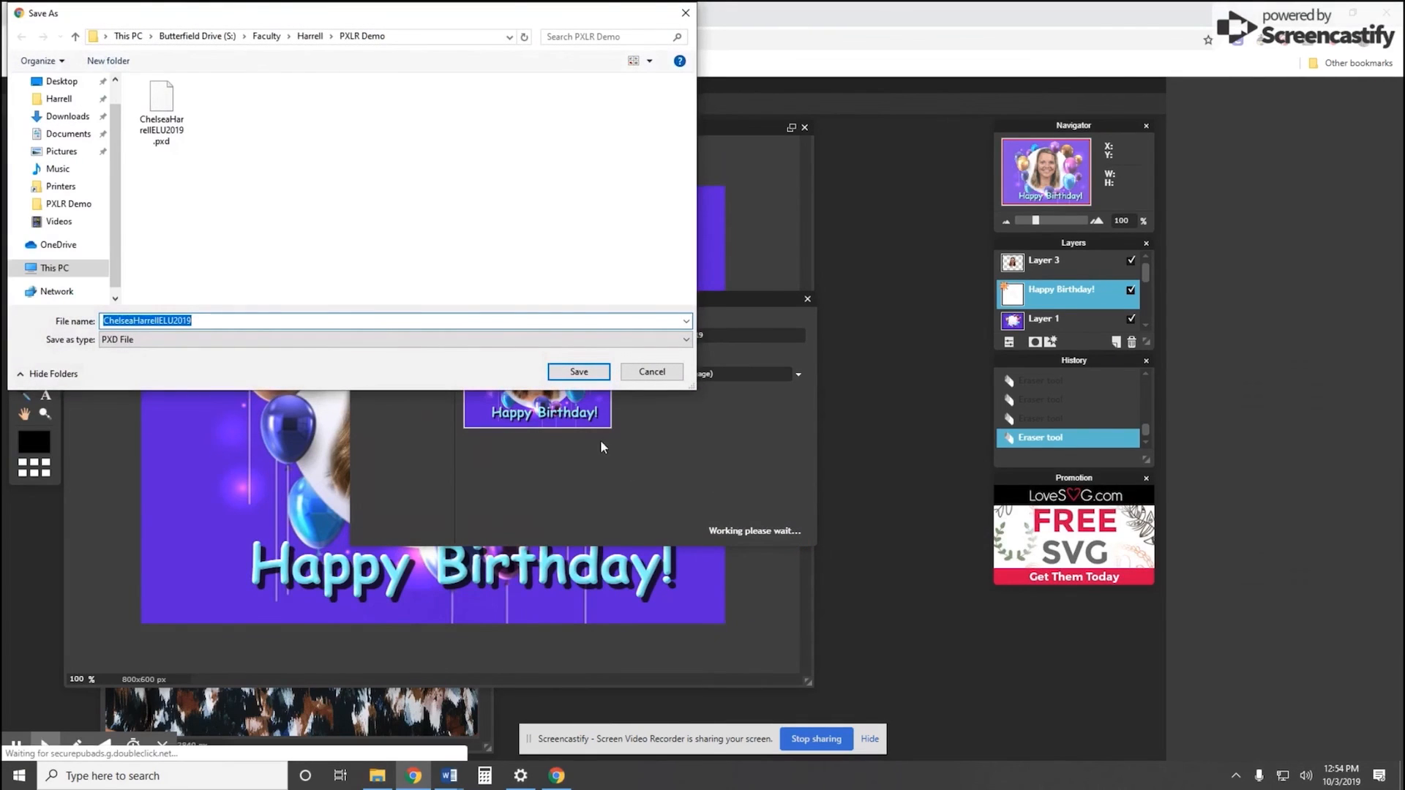
click(581, 373)
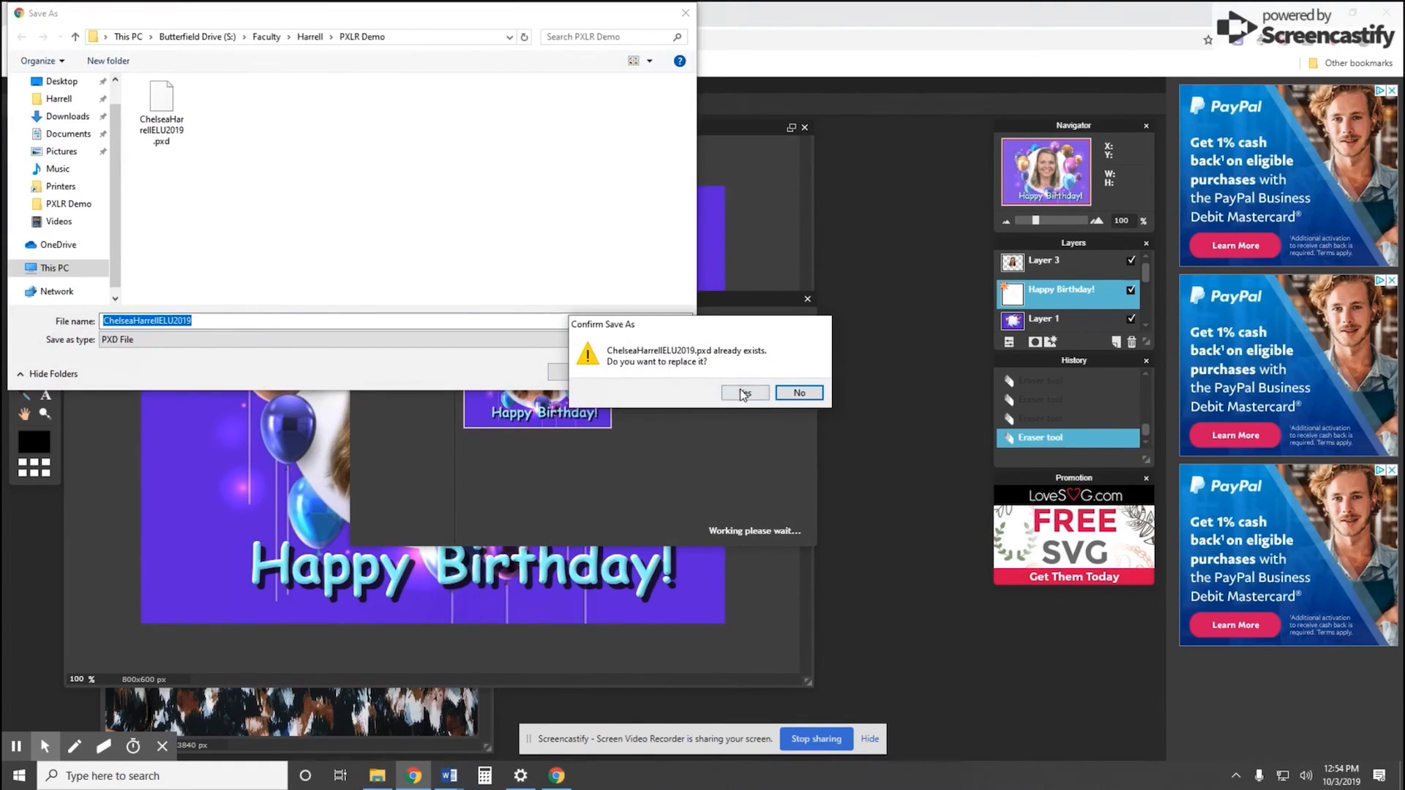
click(743, 394)
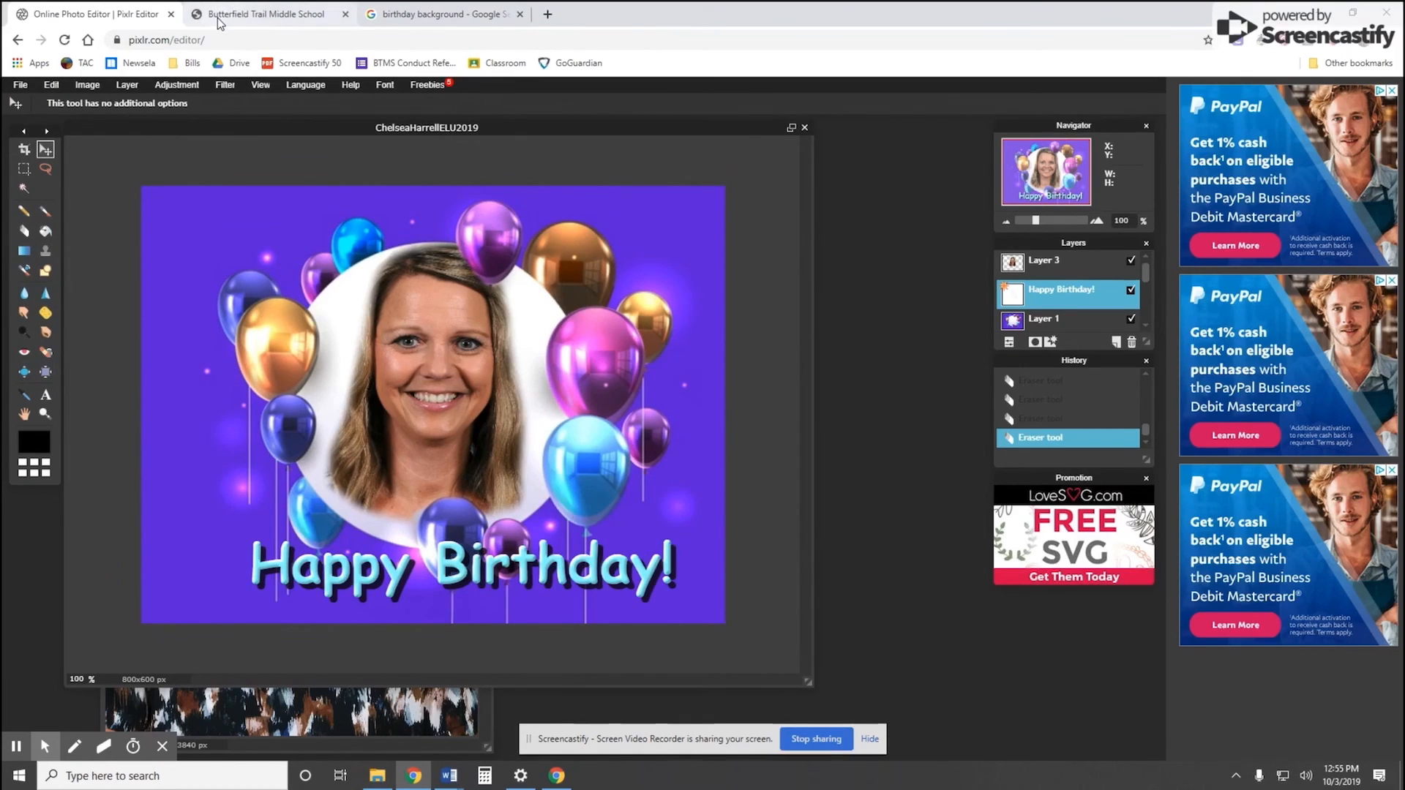
Save the birthday image as a JPEG (Good for most photos) in the PXLR Demo folder, using the suggested file name
click(22, 85)
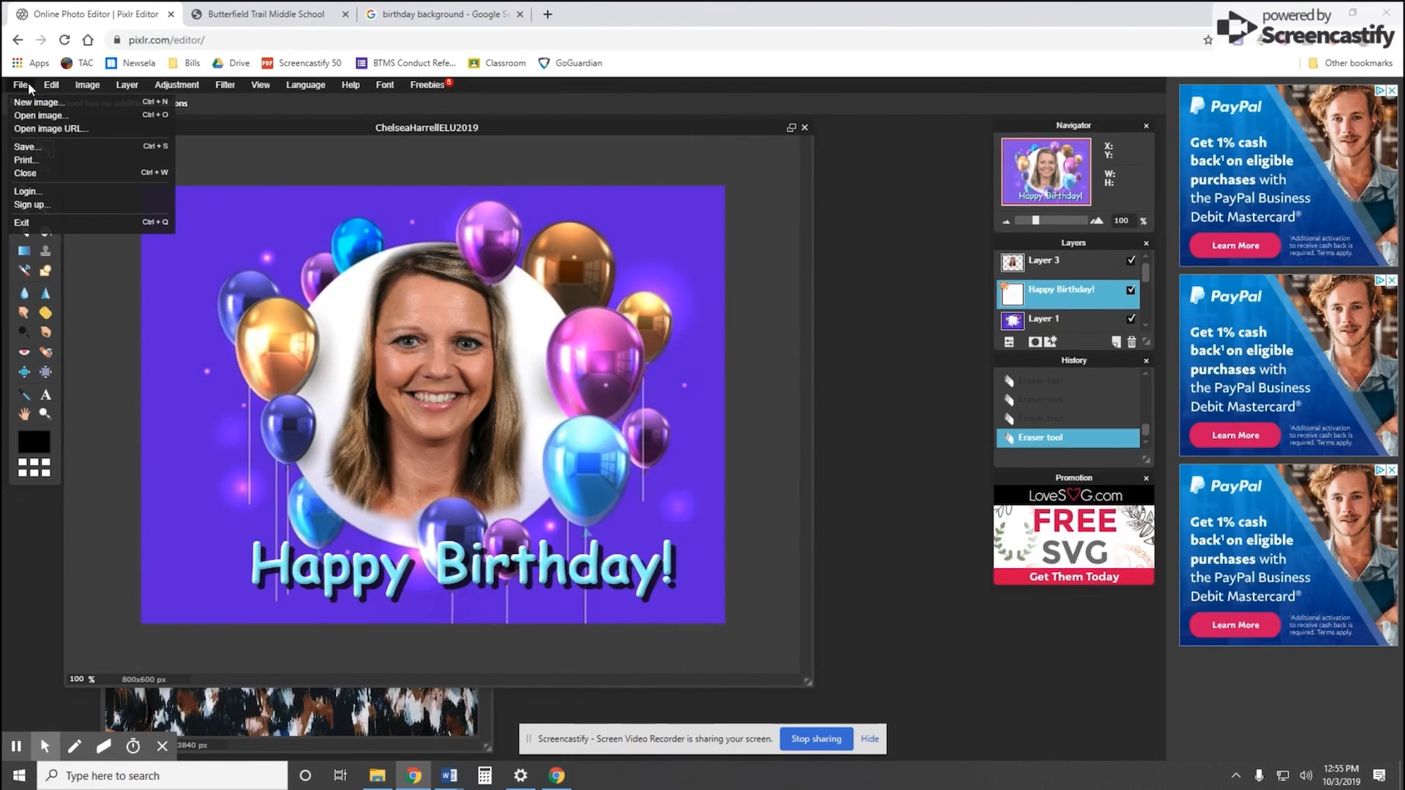
click(29, 147)
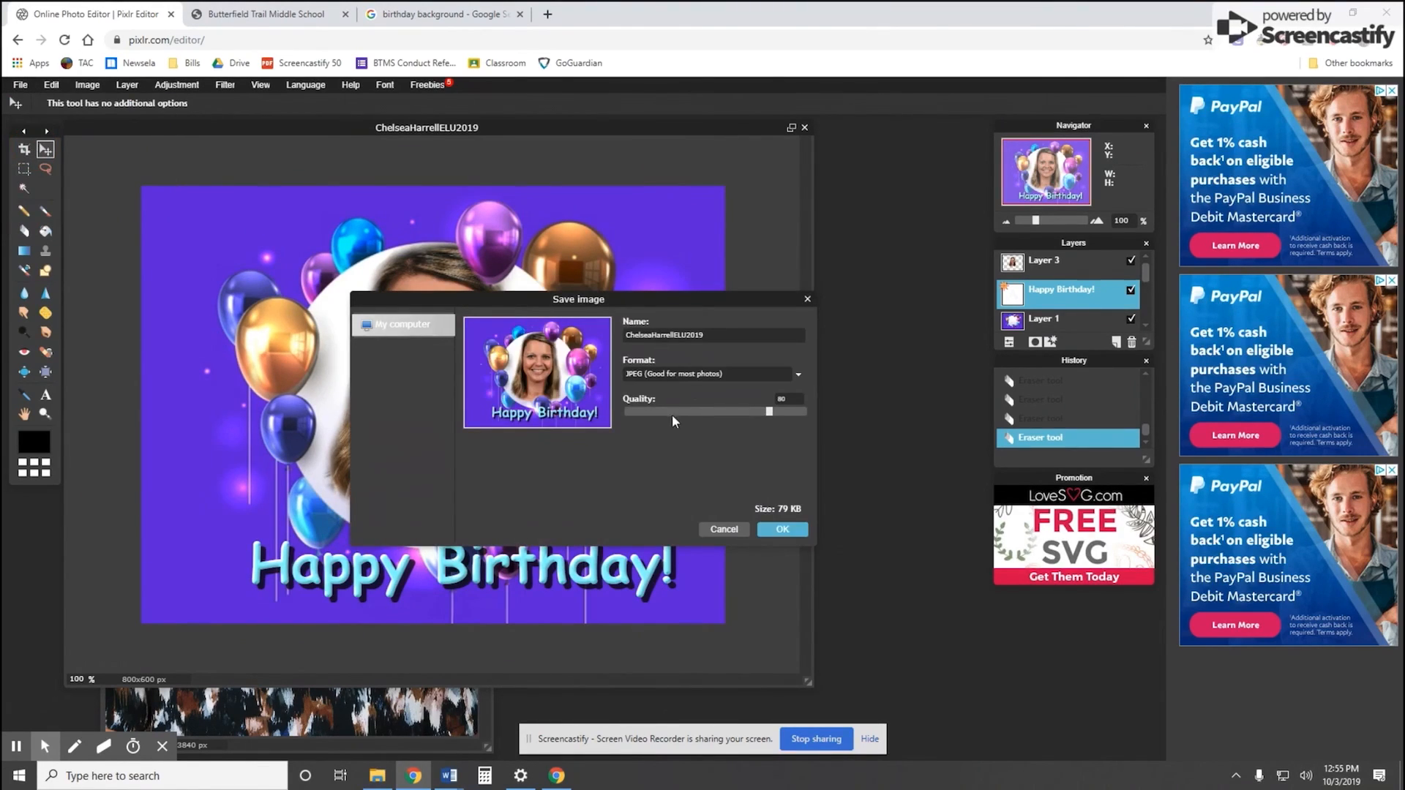
click(660, 376)
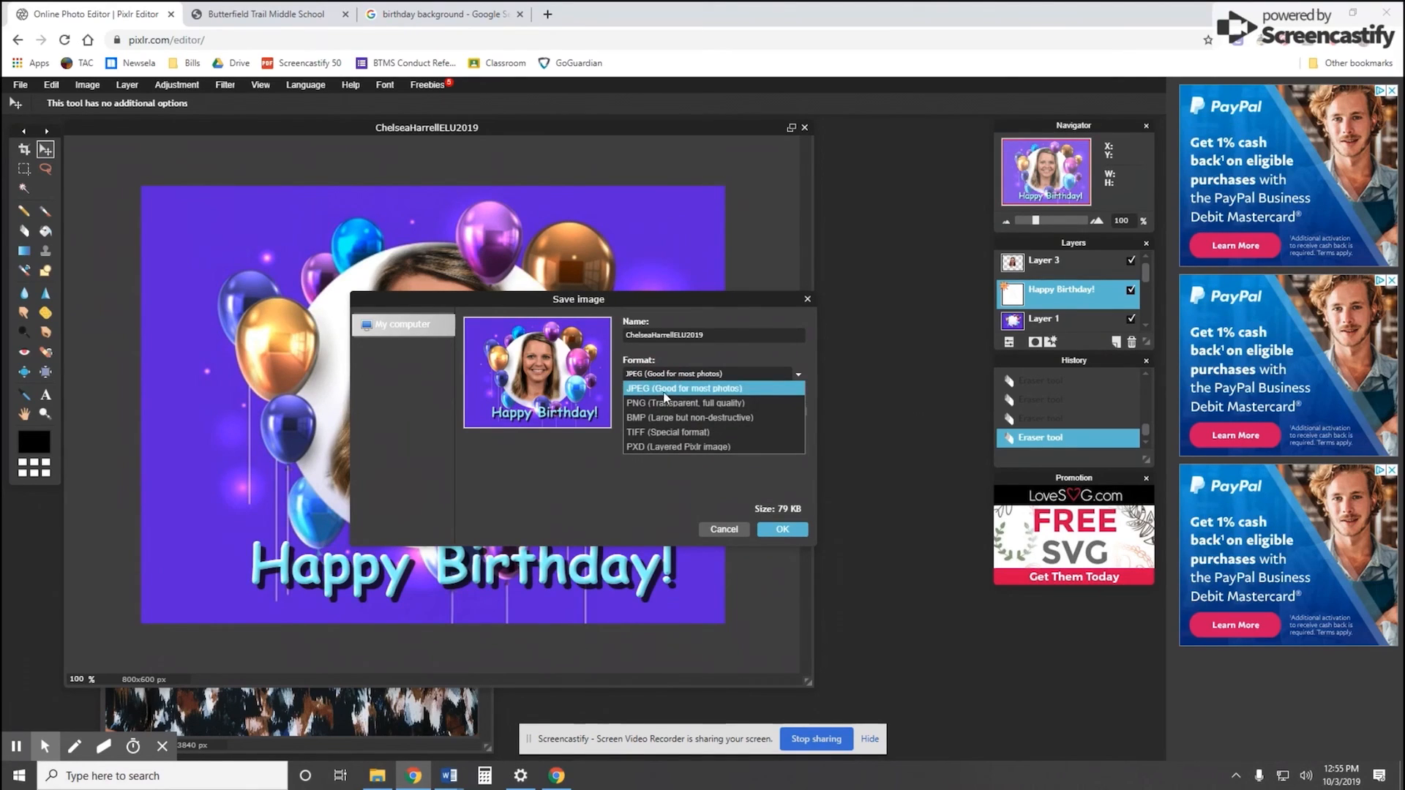
click(755, 390)
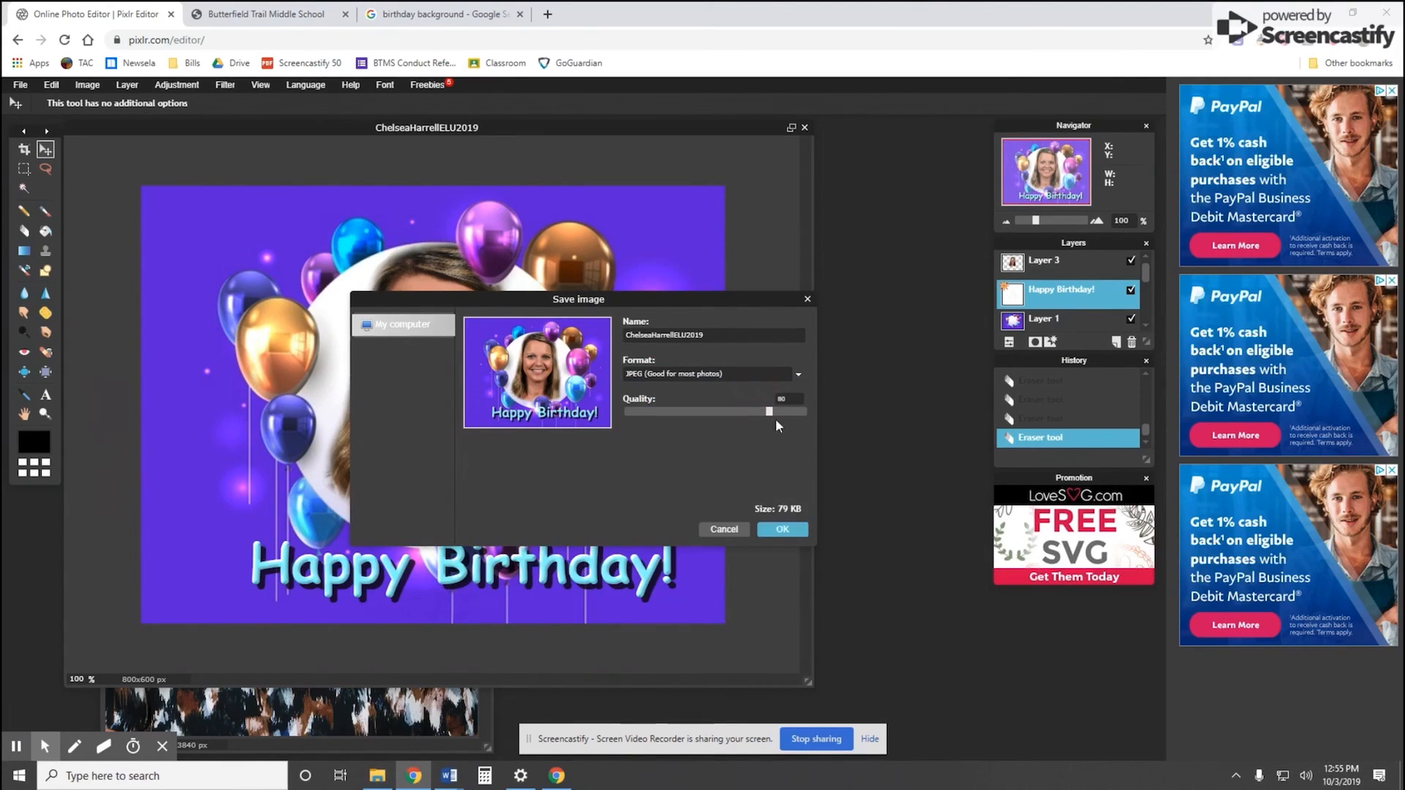
click(789, 535)
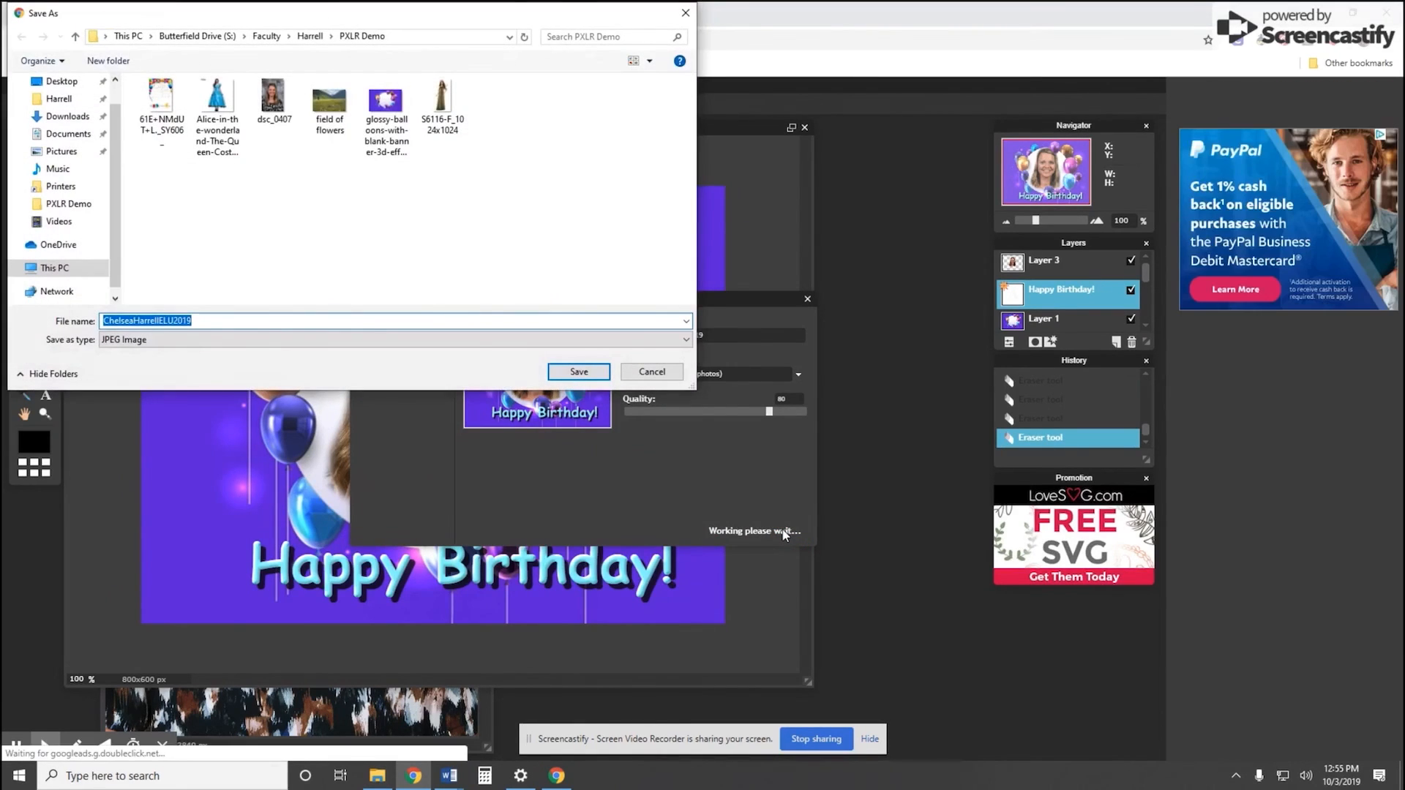
click(594, 377)
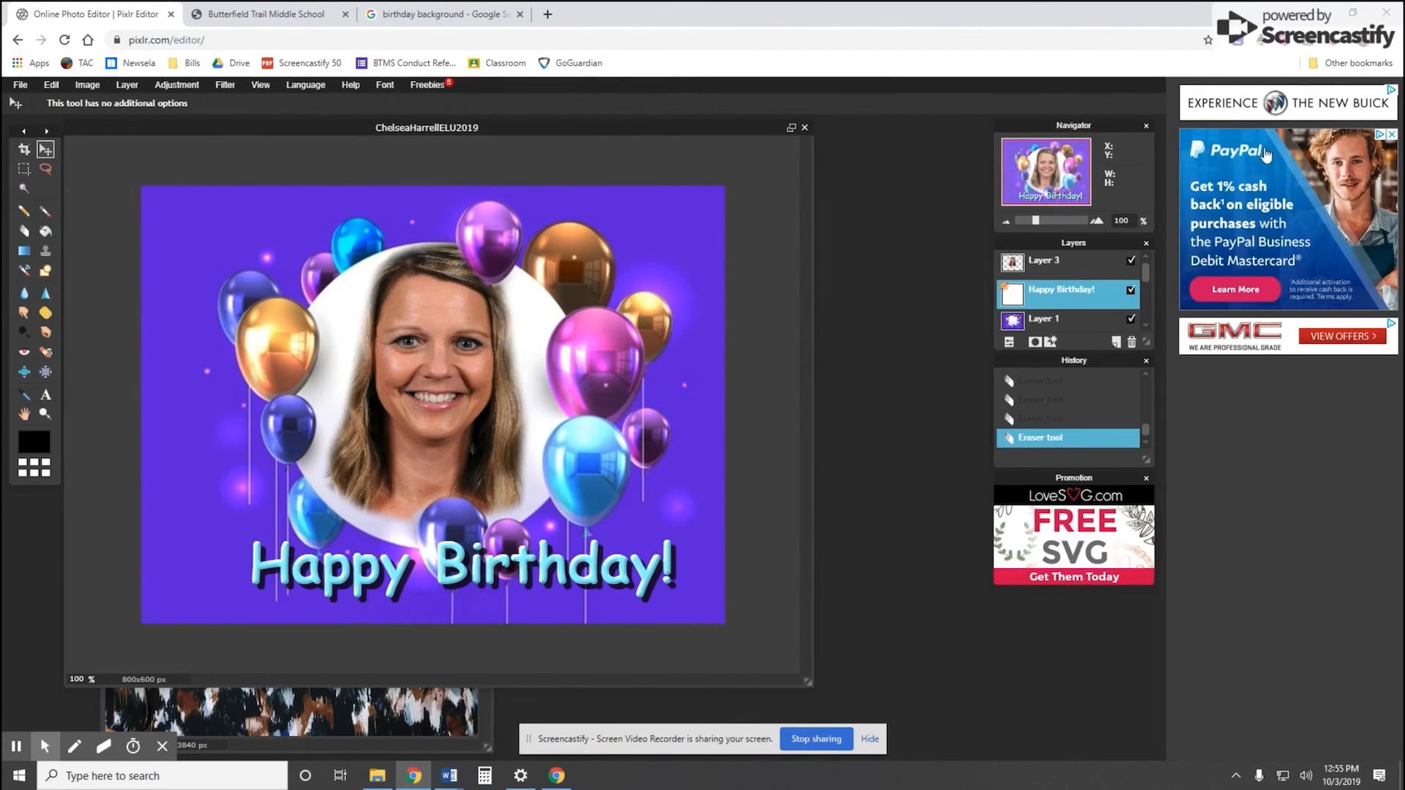
click(1337, 46)
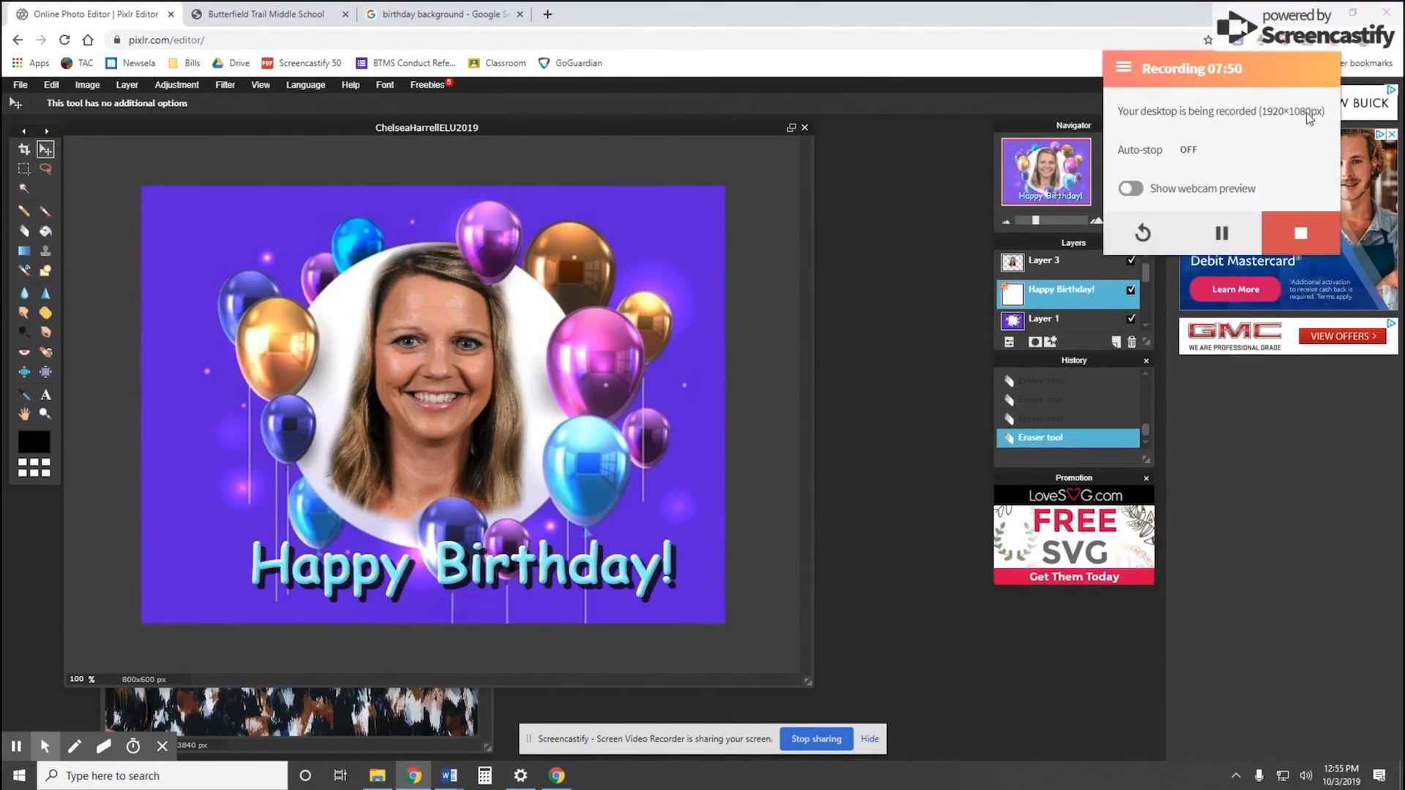
click(1301, 235)
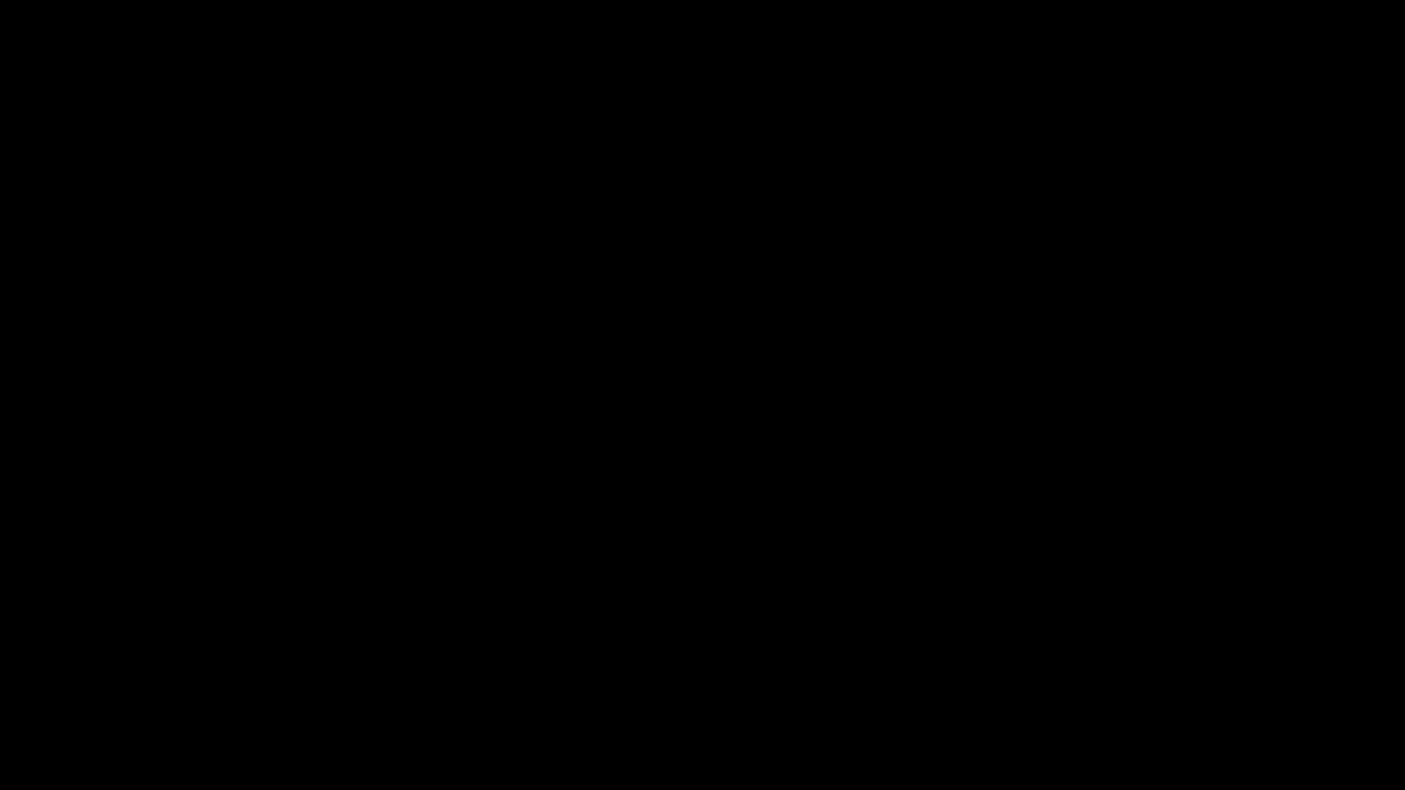